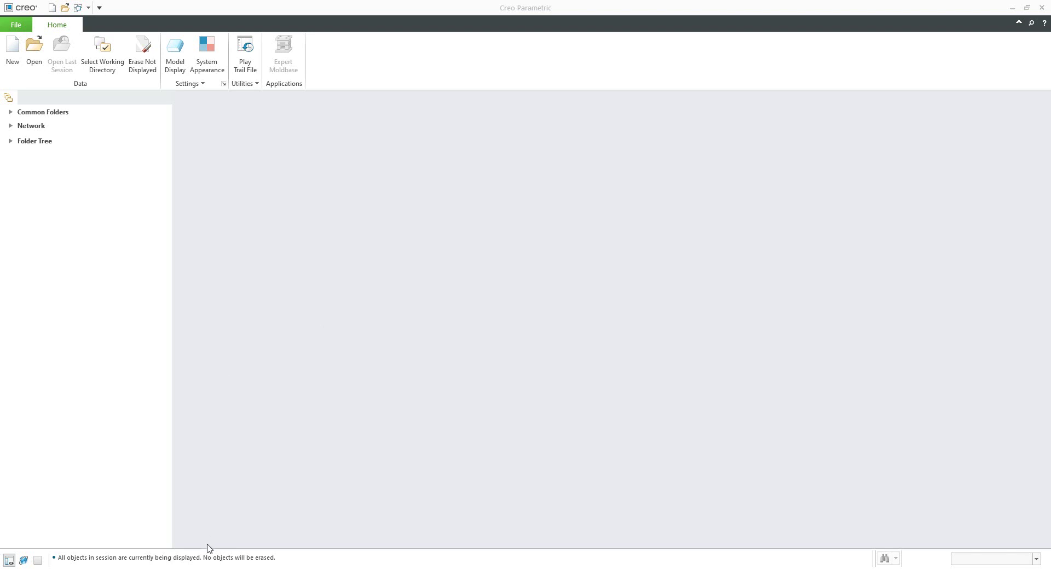
Switch to config.pro in Notepad, examine the file_open_default_folder working_directory option, and minimize the file.
click(262, 547)
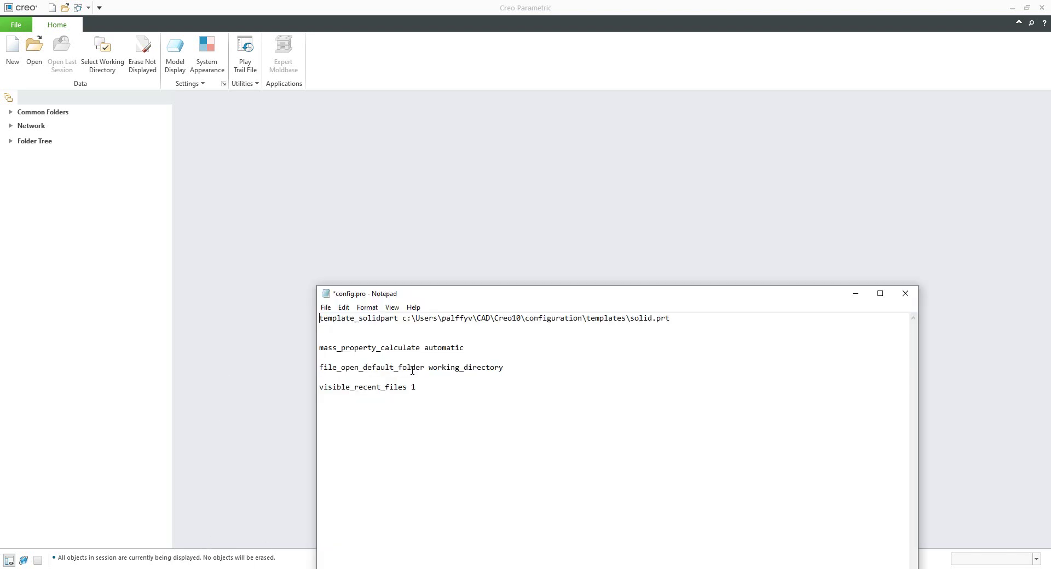
drag(525, 367, 291, 367)
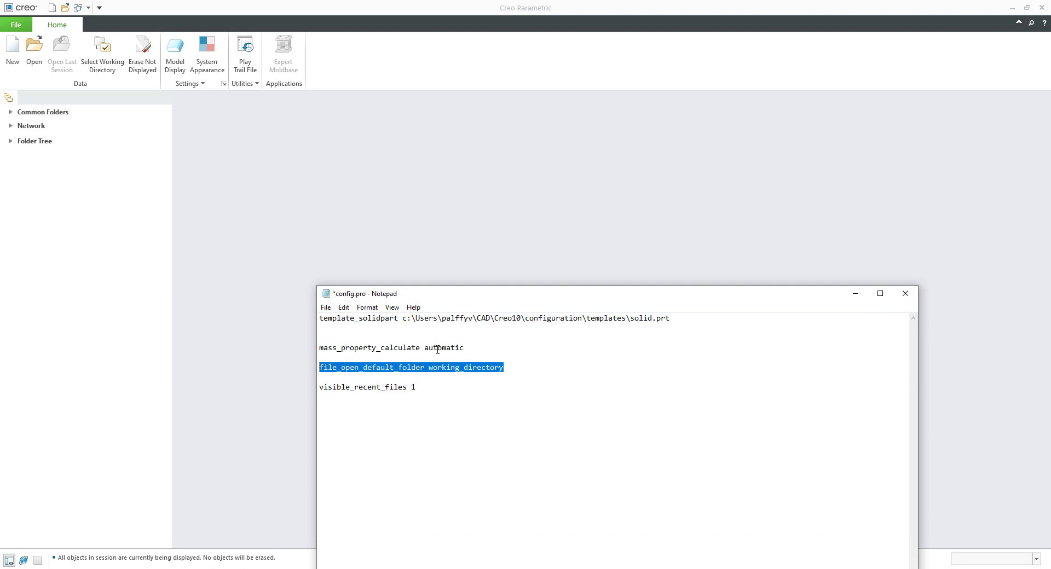
click(855, 293)
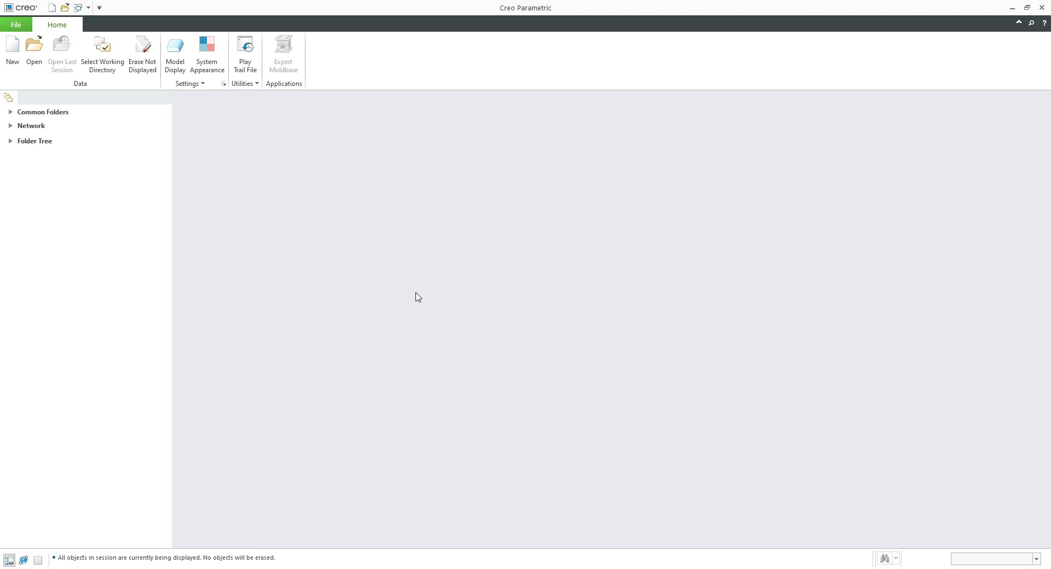
Create a solid part from the default template and examine its systems of units through the model properties.
key(ctrl+n)
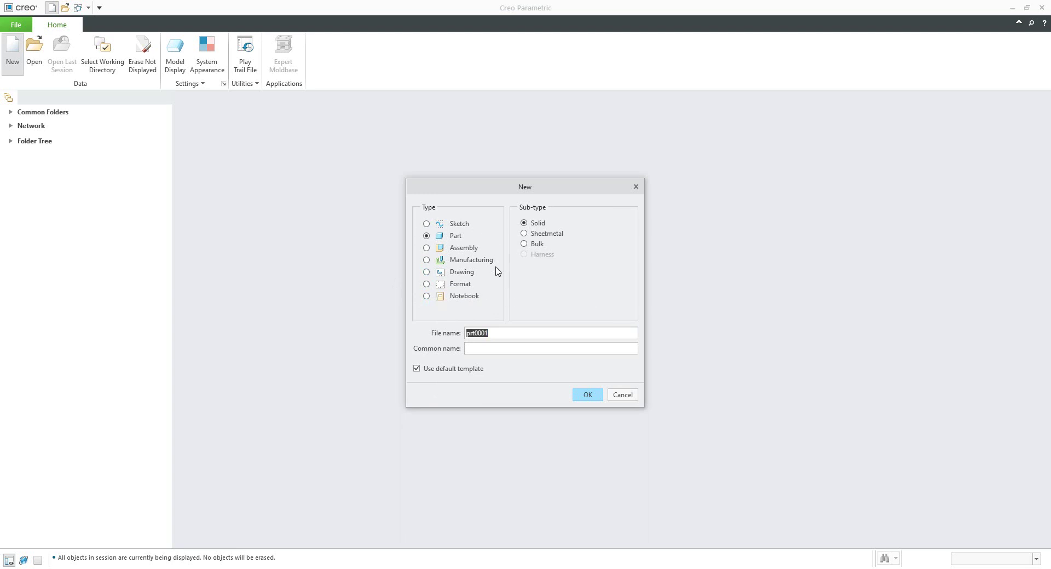
click(582, 396)
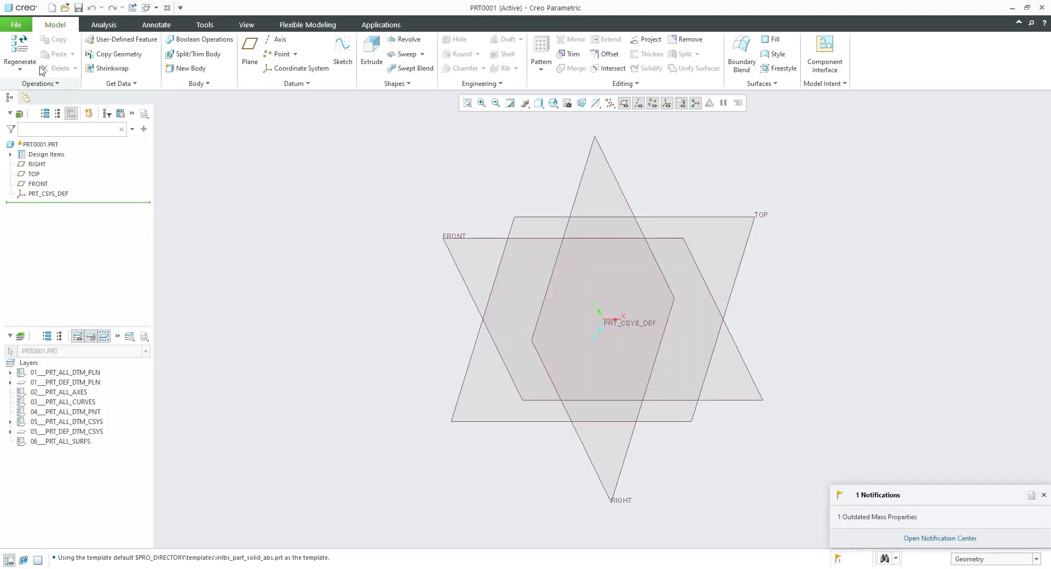
click(20, 26)
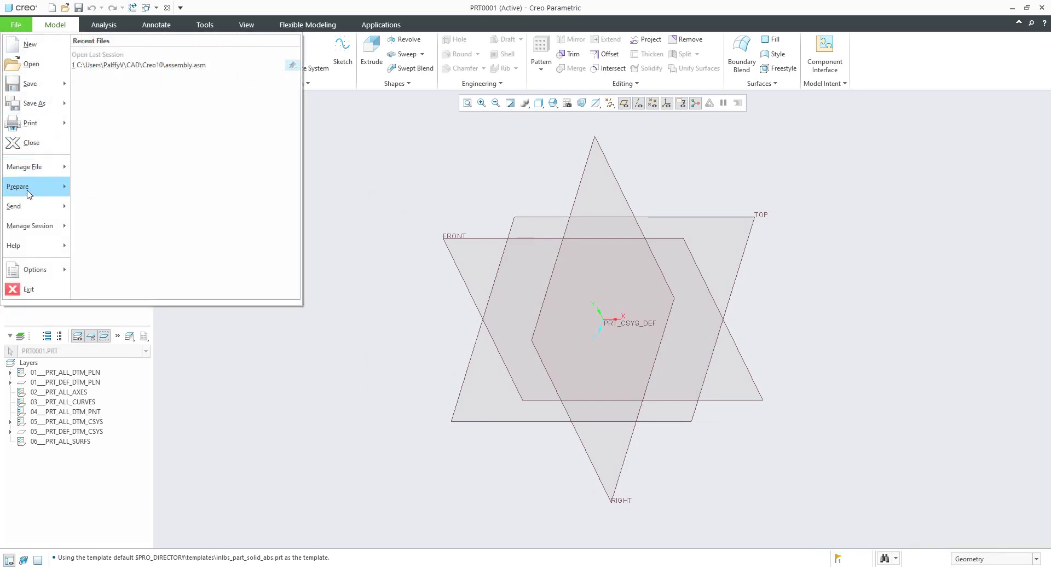
mouse_move(28, 191)
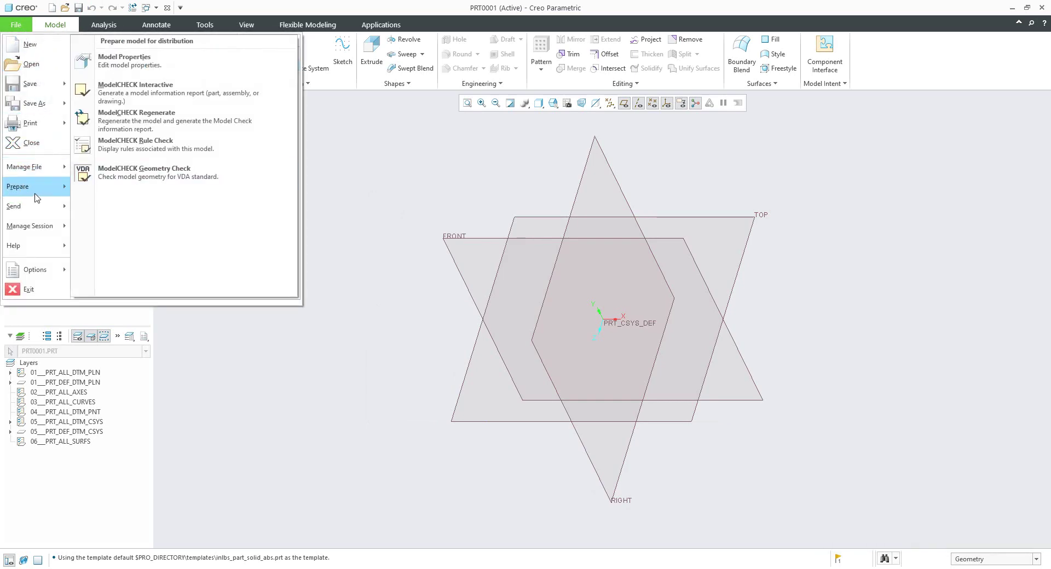
click(129, 63)
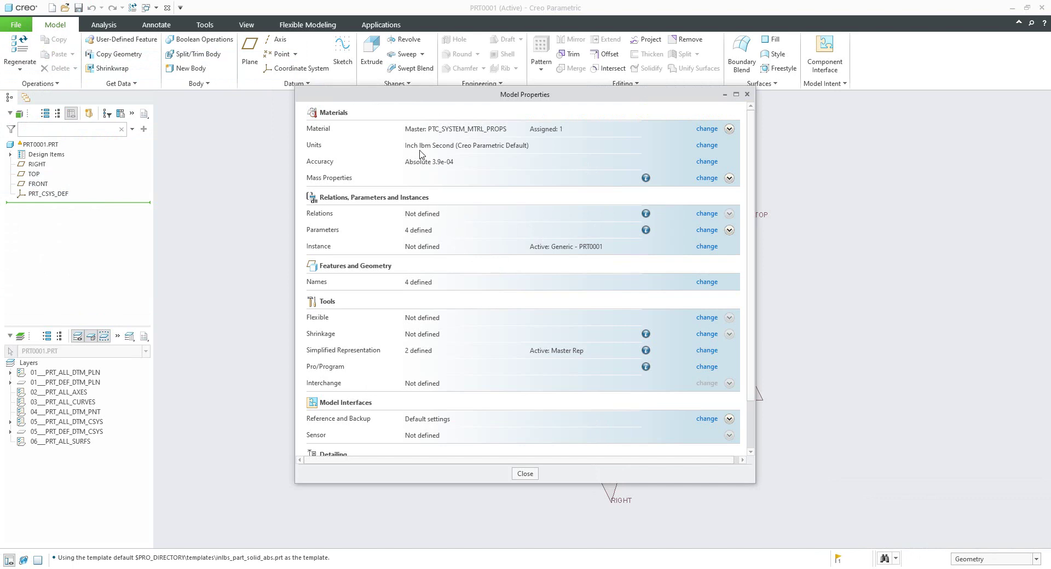
click(703, 146)
drag(924, 16, 844, 192)
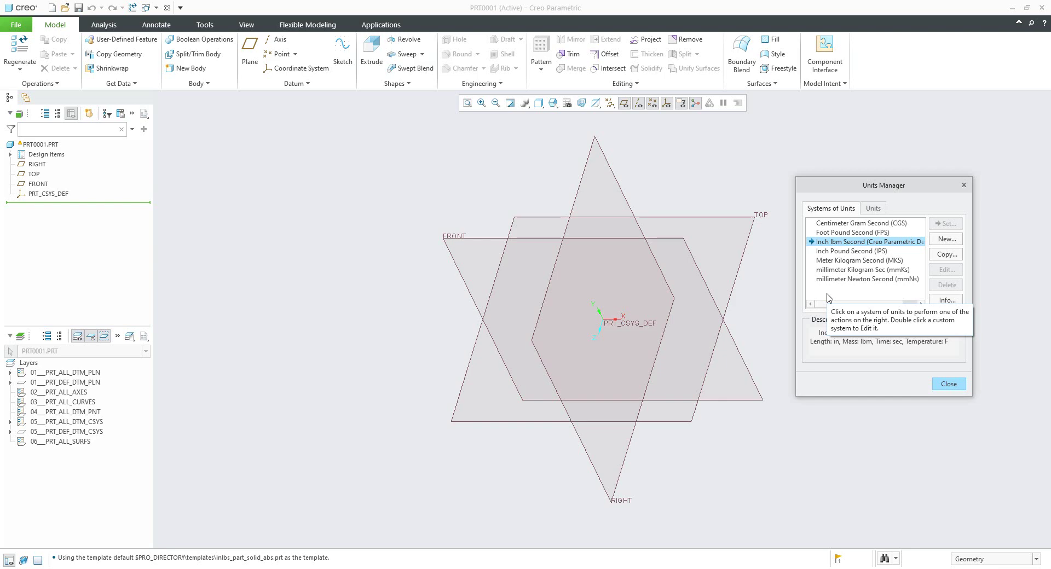
click(947, 385)
click(524, 475)
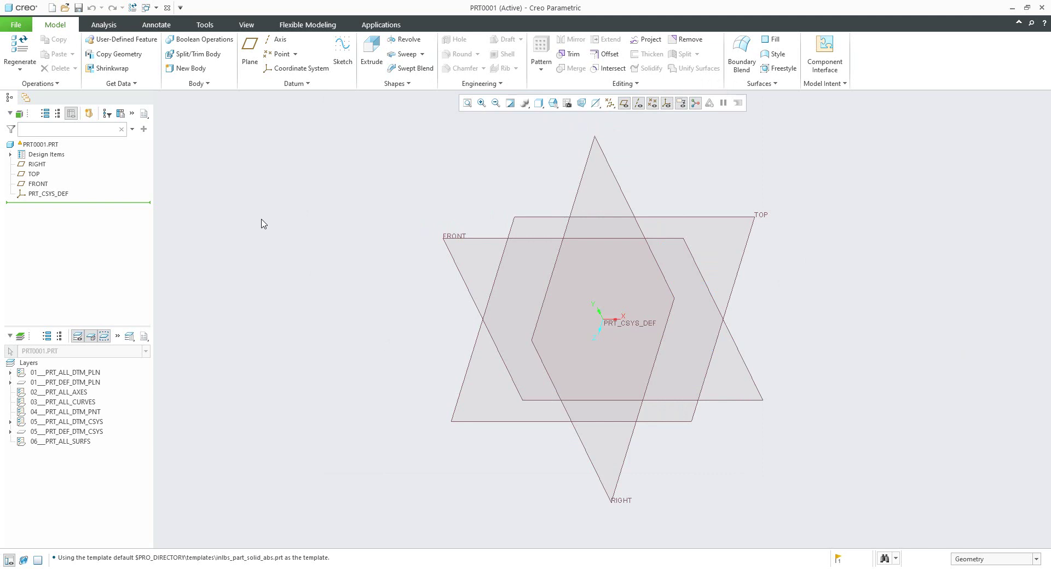
Close the default-template part and erase the objects that are not displayed from the session.
click(167, 8)
click(143, 52)
key(Return)
Create a new solid part named solid from the solid_part_mmks_abs template instead of the default template.
click(13, 59)
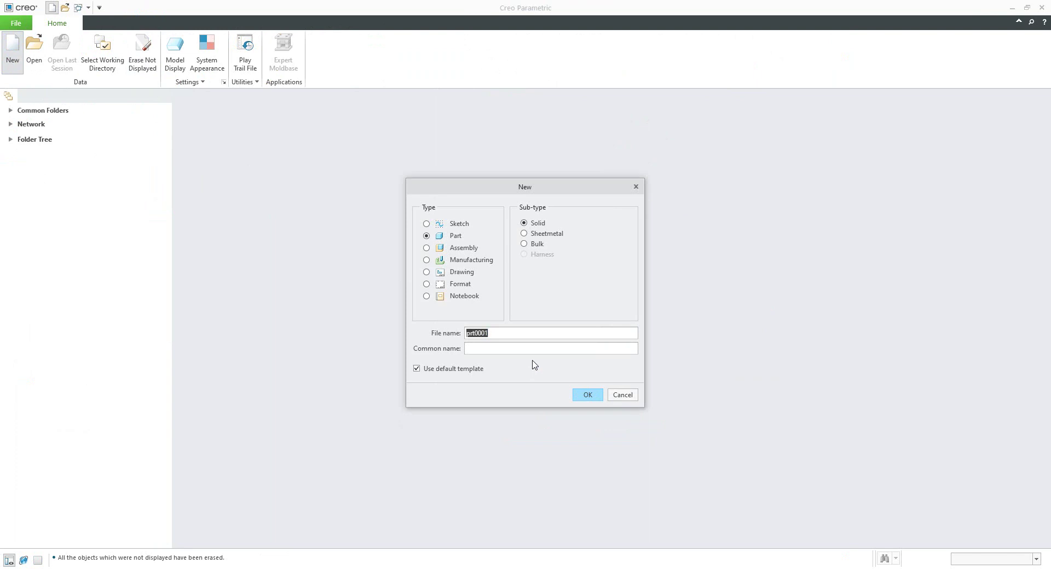
text(solid)
click(417, 369)
click(588, 396)
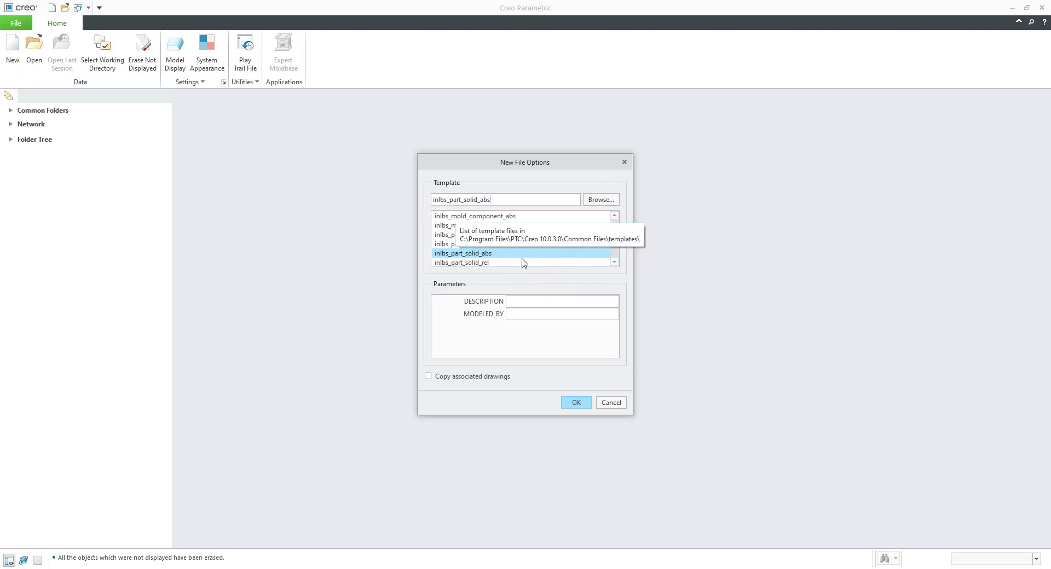
scroll(515, 257, down, 3)
scroll(524, 259, down, 1)
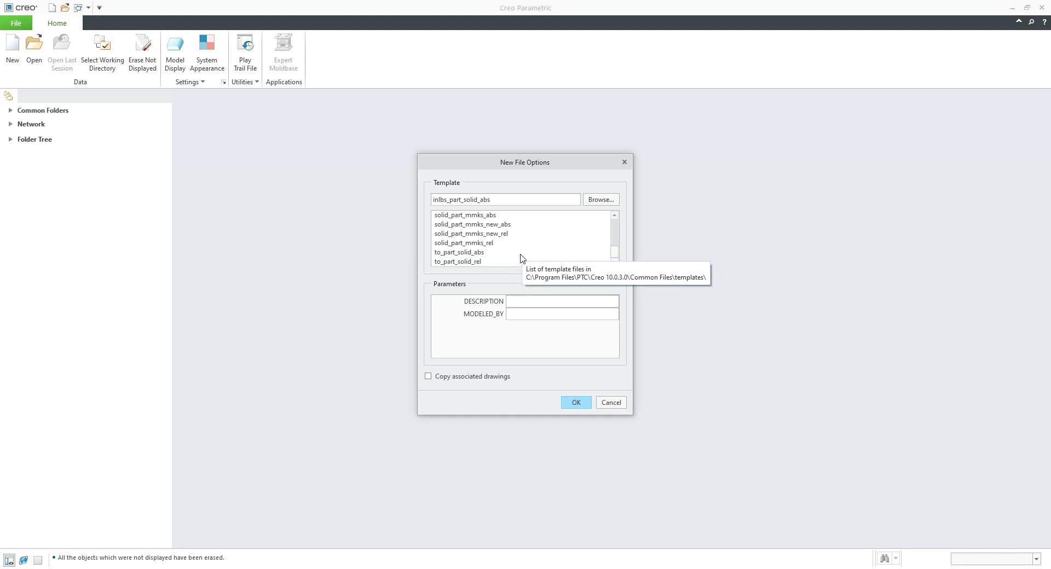
click(614, 216)
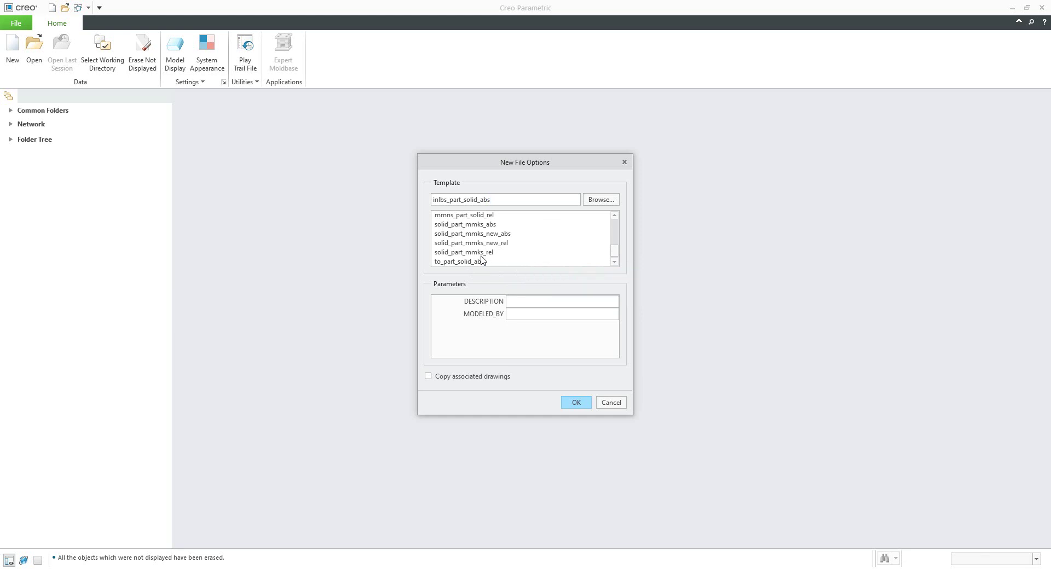
click(472, 224)
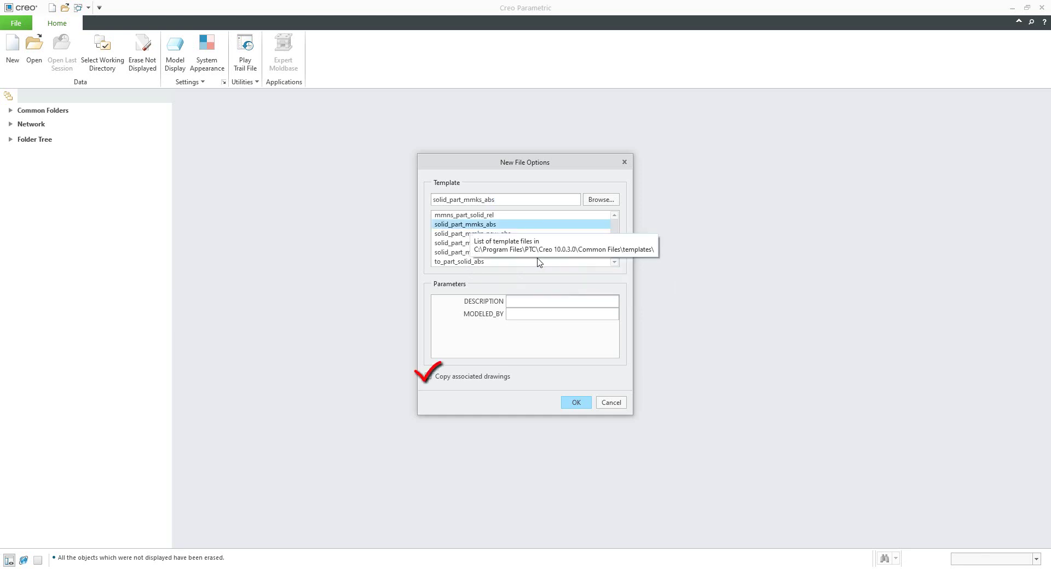
click(572, 403)
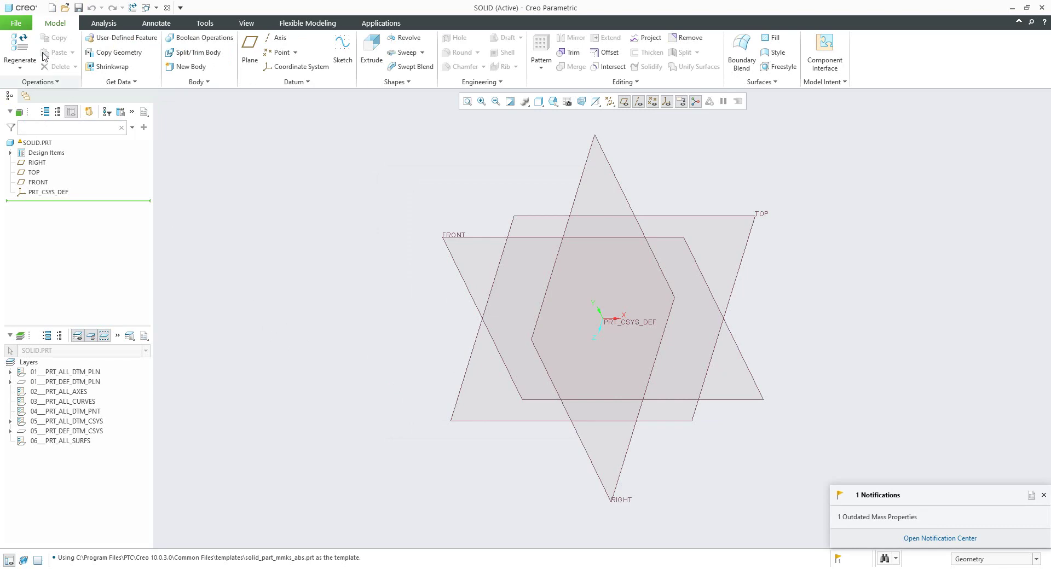
Set the part's absolute accuracy to 0.02 in the model properties and regenerate the model.
click(16, 23)
mouse_move(22, 193)
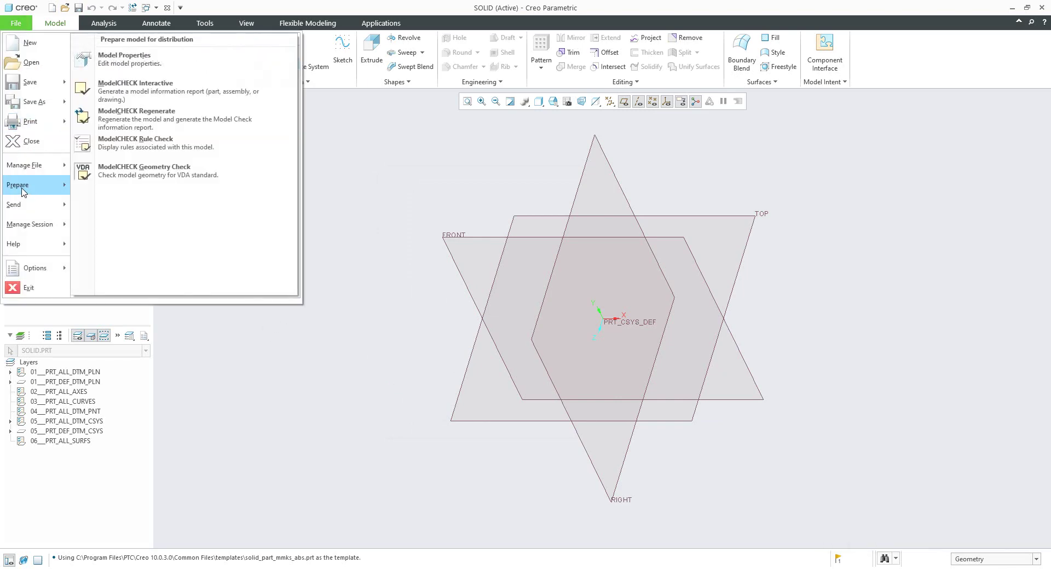
click(145, 60)
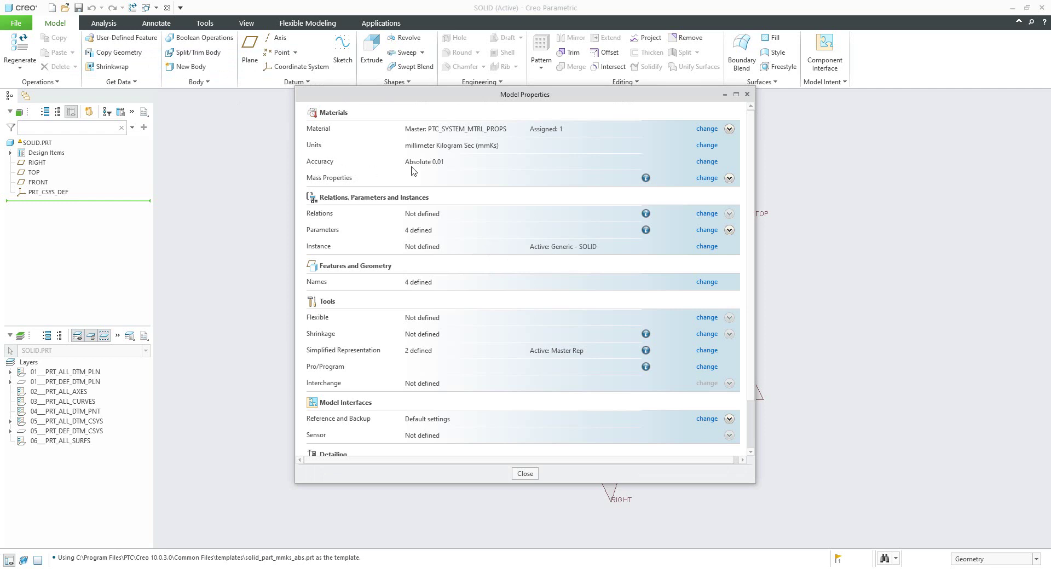
click(709, 162)
click(534, 299)
click(545, 299)
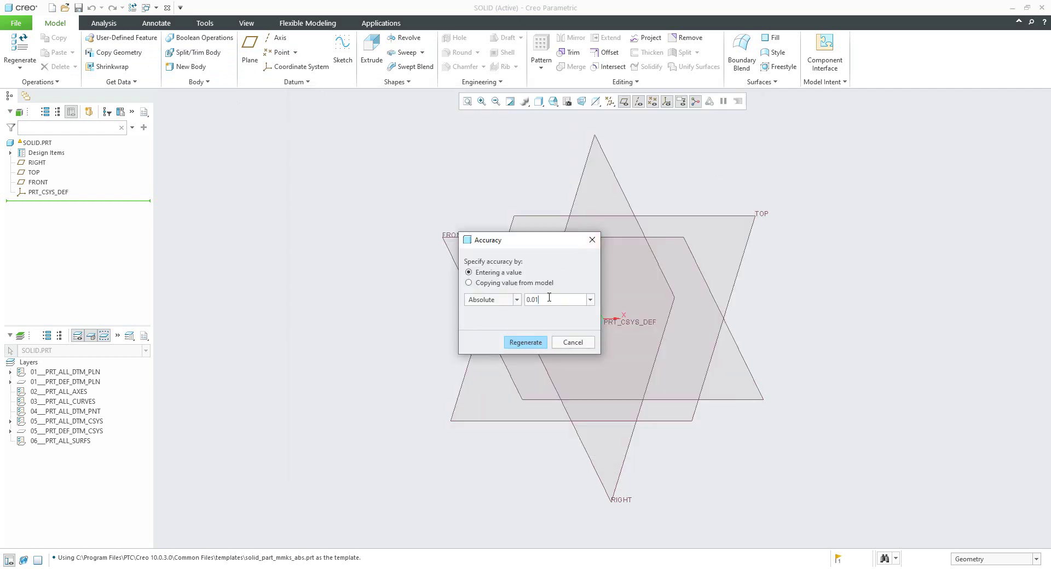
key(BackSpace)
text(2)
click(516, 300)
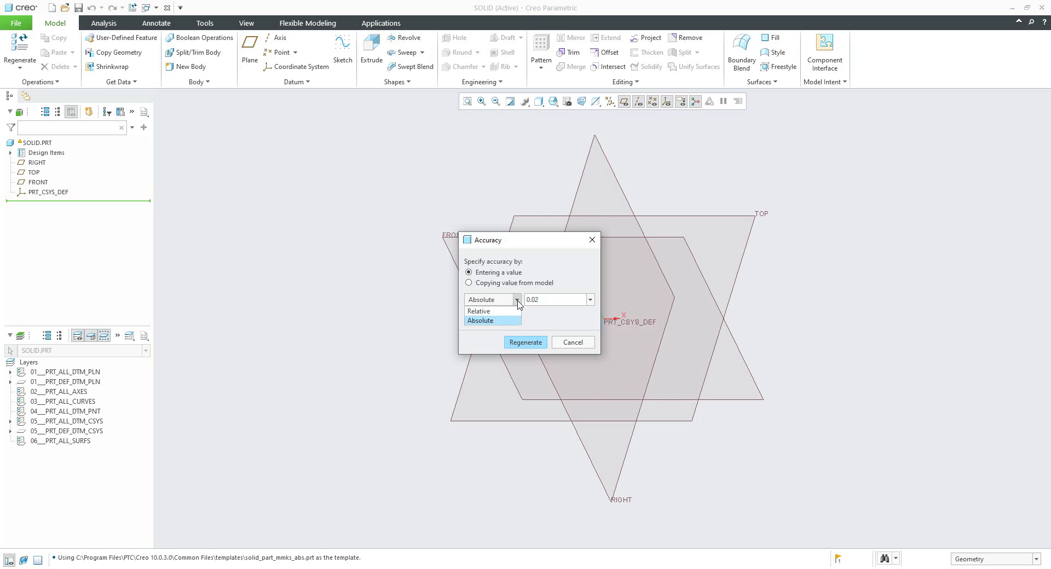
click(518, 301)
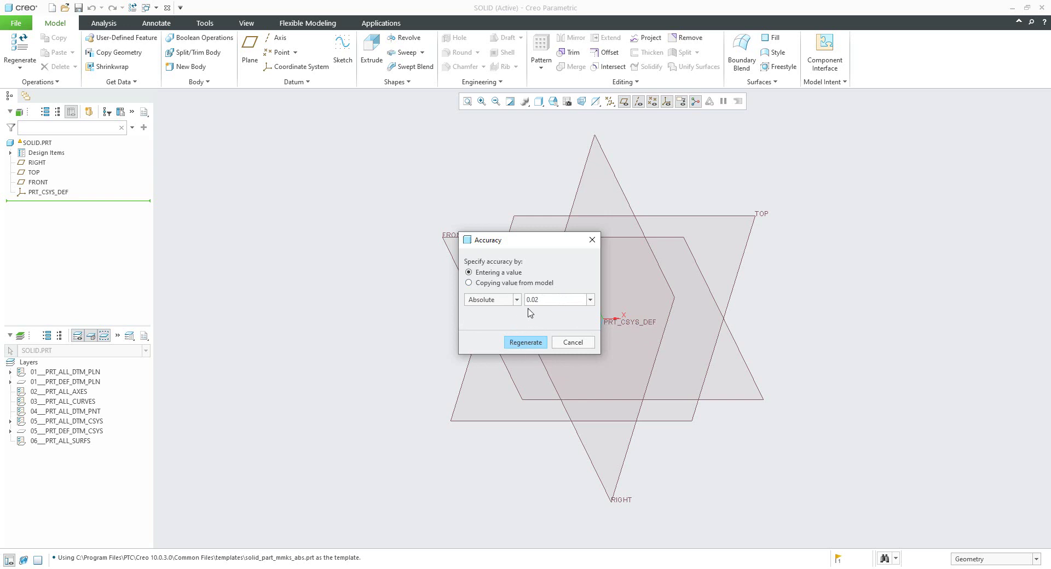
click(525, 342)
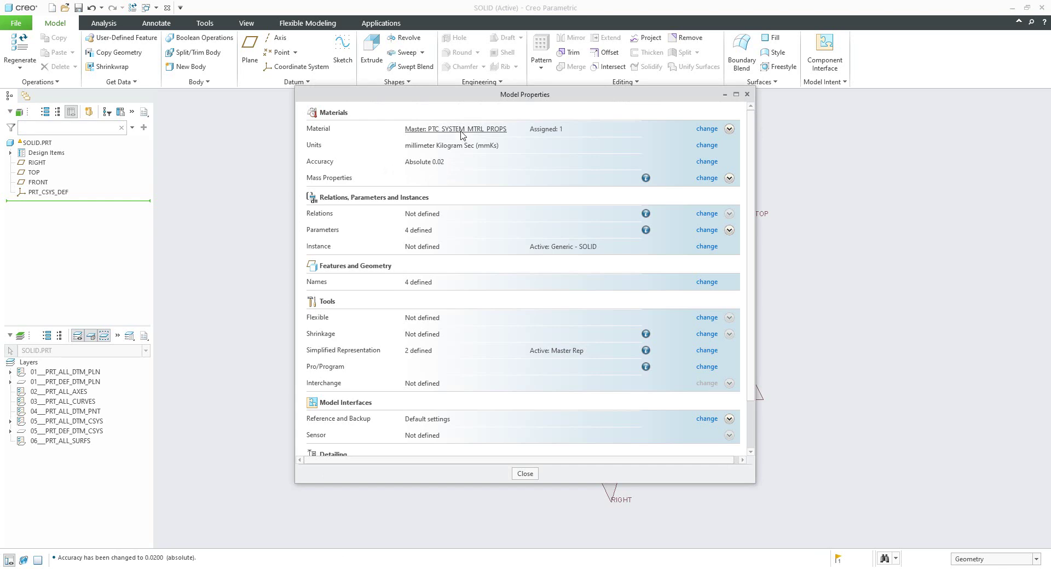
Open the part's material settings and assign bronze.mtl from the Legacy-Materials folder.
click(706, 129)
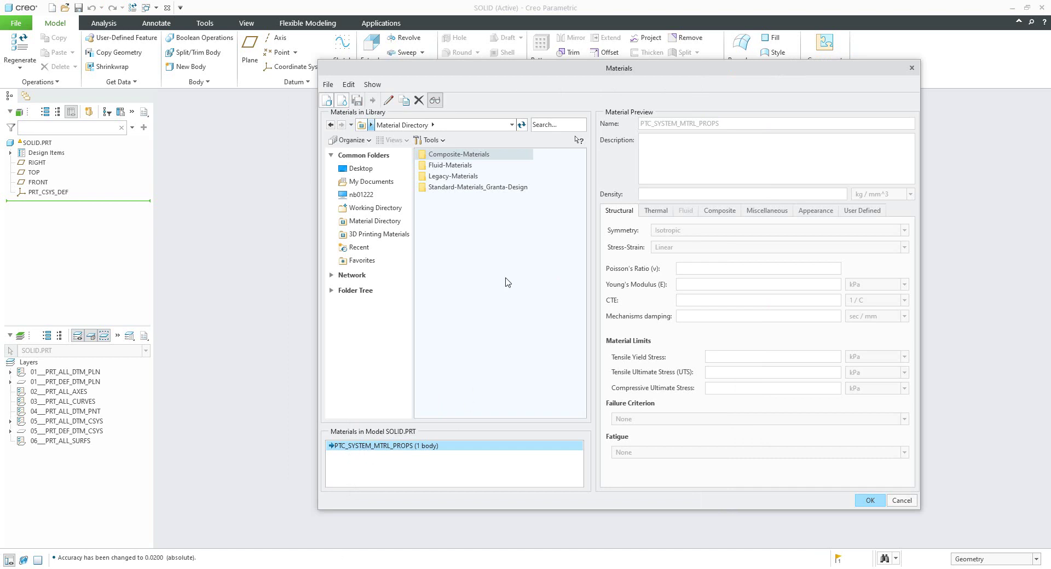
double_click(443, 176)
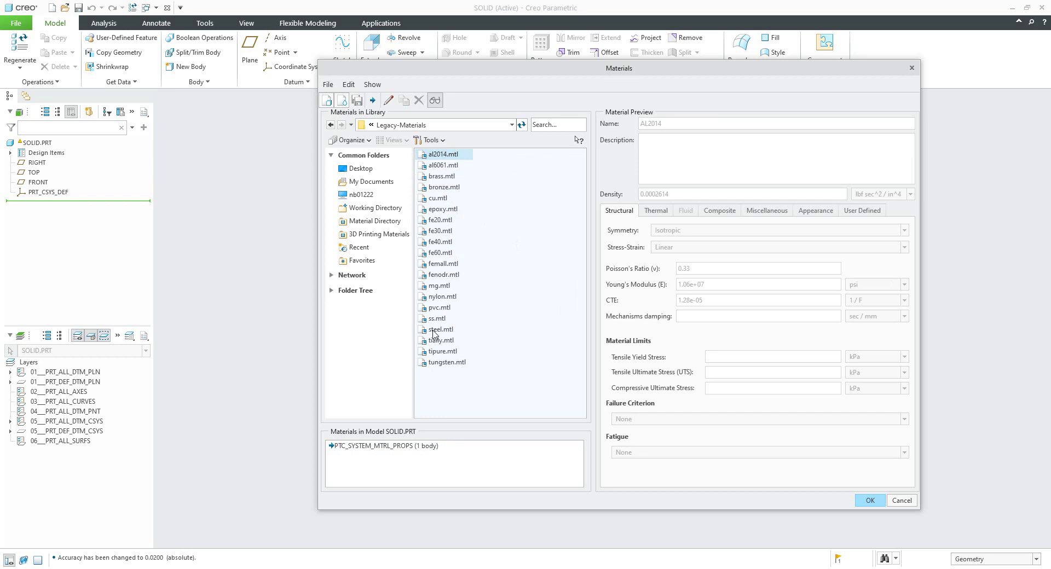
click(438, 188)
double_click(439, 188)
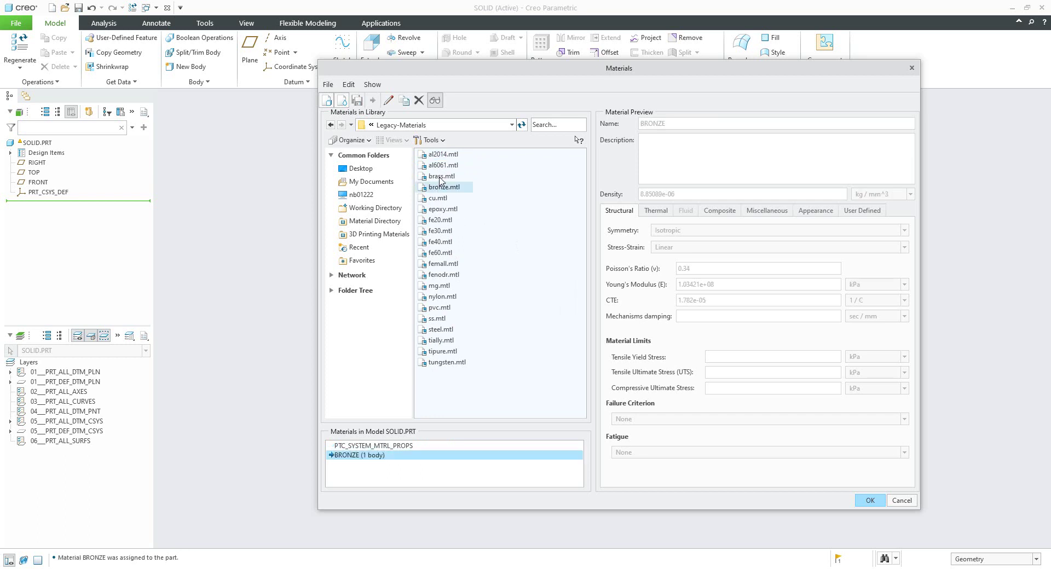
Add the brass, cu, pvc and steel legacy materials to the model's materials.
double_click(439, 177)
click(438, 199)
double_click(439, 199)
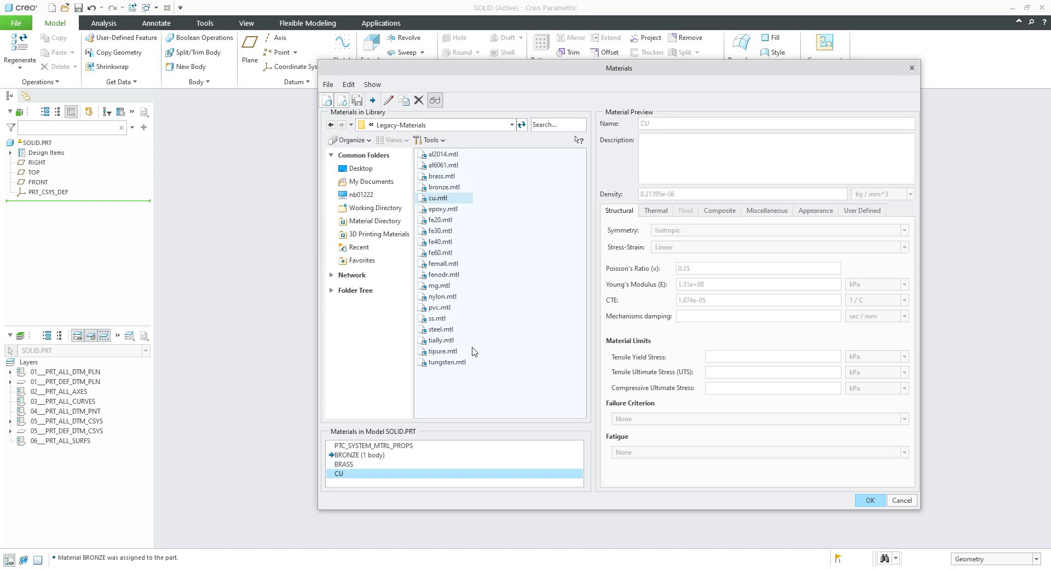
double_click(441, 309)
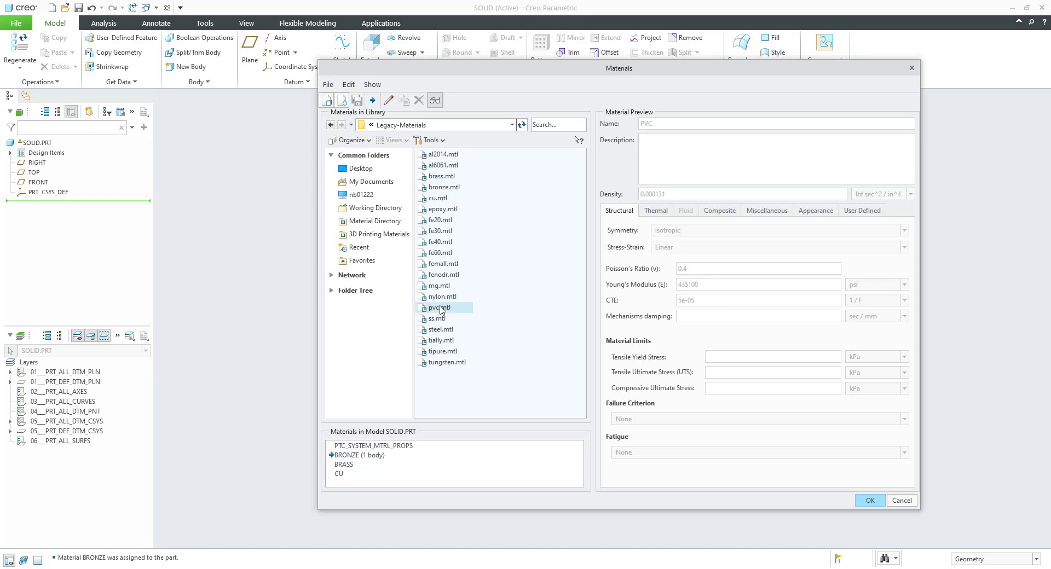
double_click(443, 330)
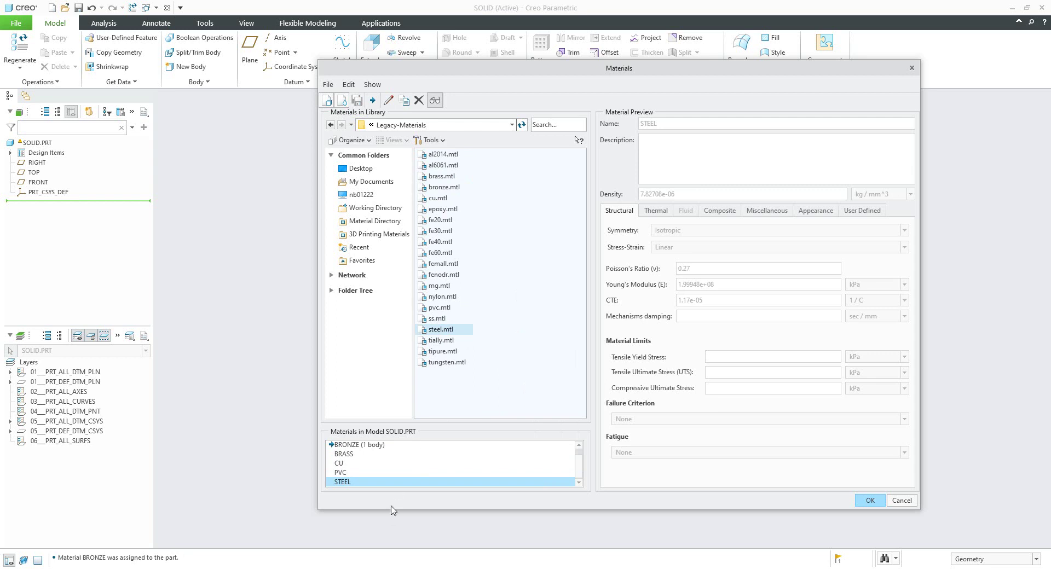
Try to delete PTC_SYSTEM_MTRL_PROPS from the materials in the model.
scroll(371, 465, up, 1)
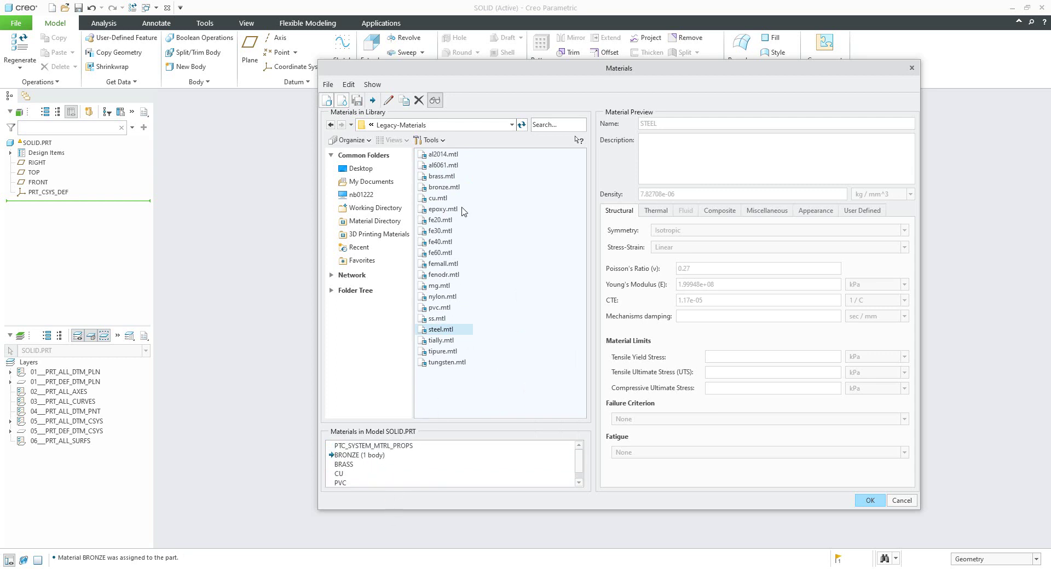
scroll(369, 474, down, 1)
scroll(372, 470, up, 1)
click(381, 447)
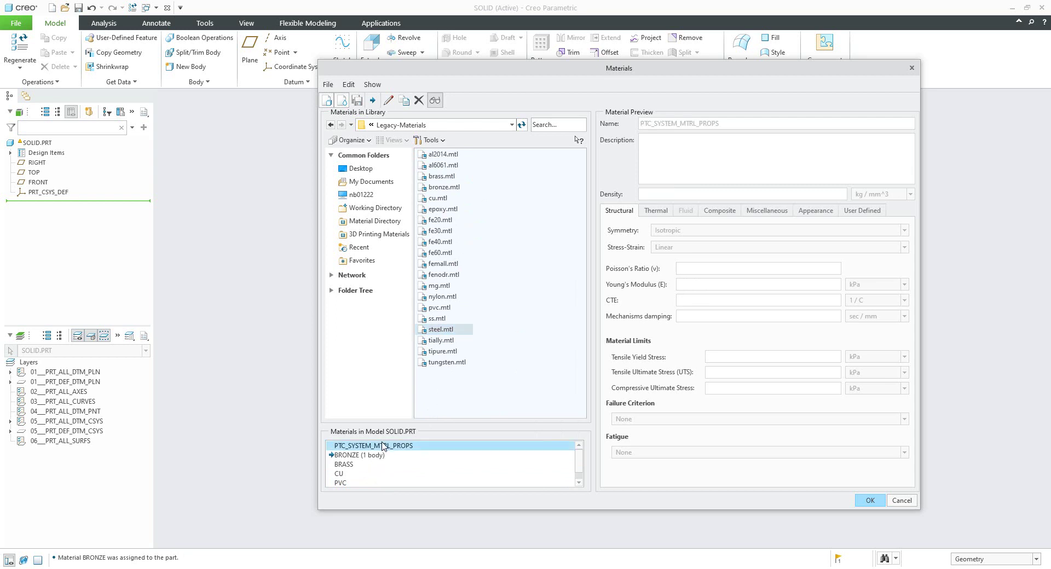
right_click(381, 446)
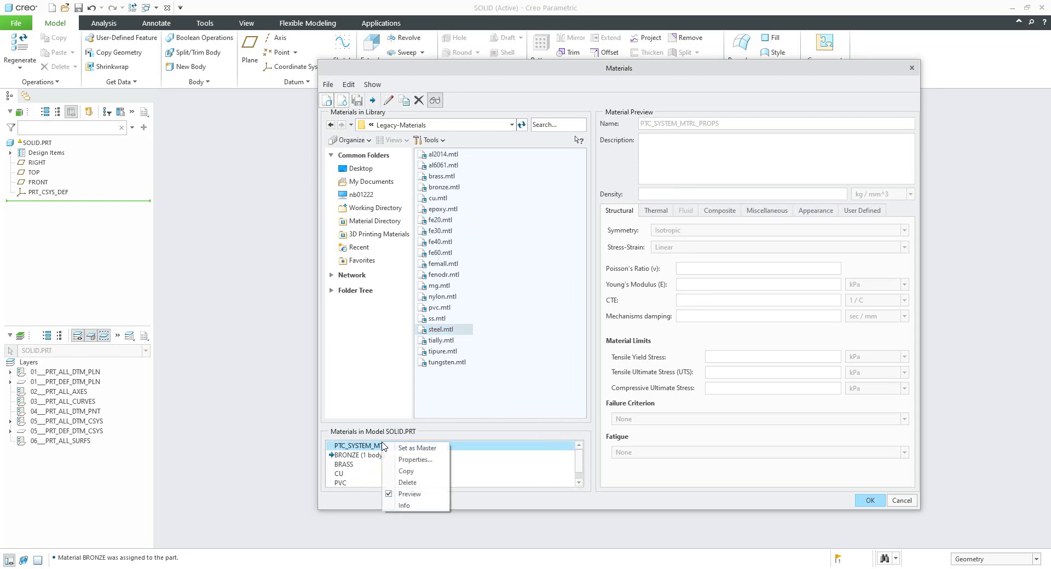
click(404, 484)
click(594, 314)
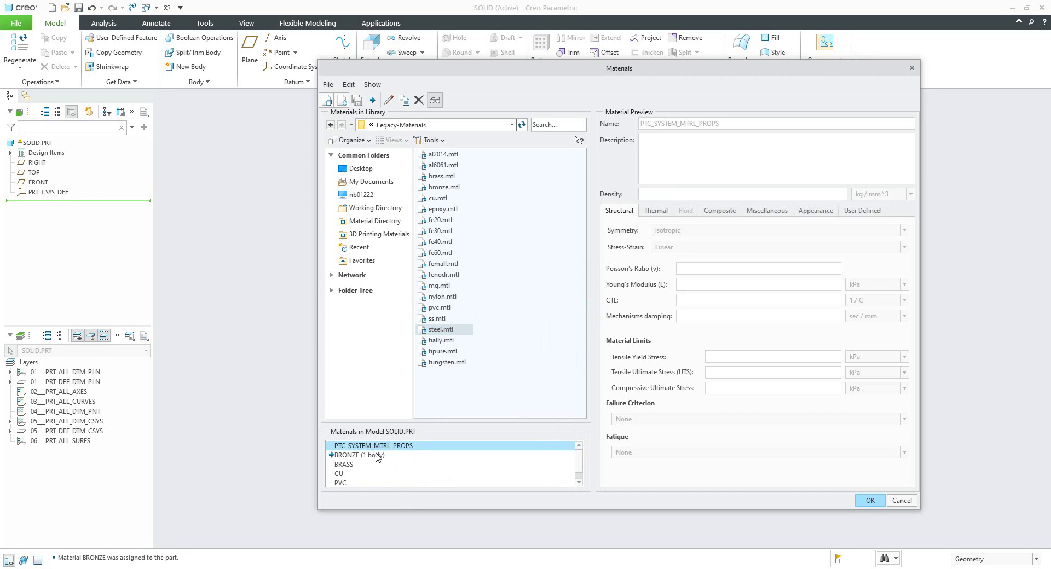
Set STEEL as the part's master material in place of bronze, accept the materials and close the model properties.
scroll(376, 457, down, 1)
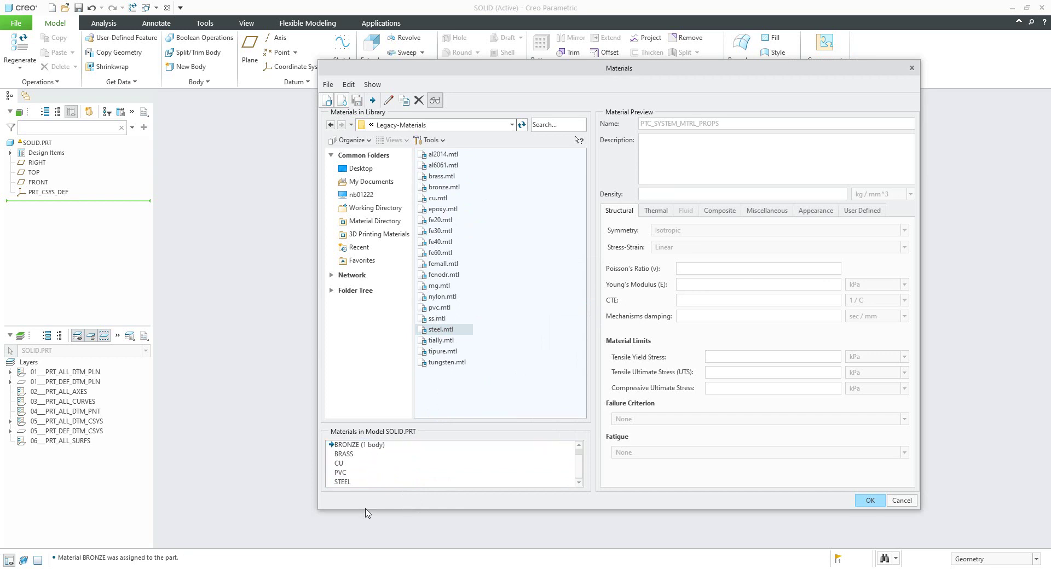
click(346, 482)
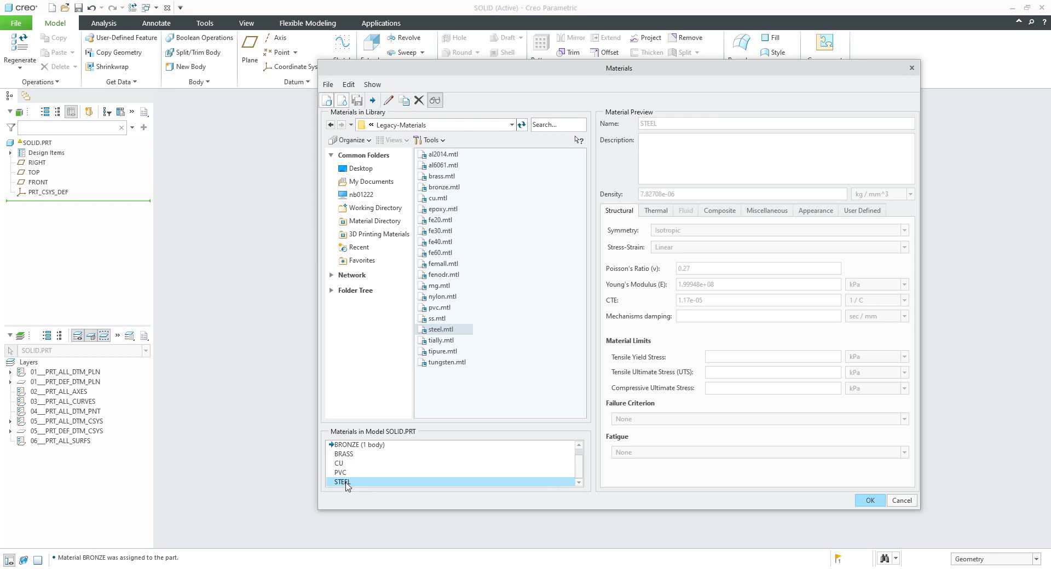
right_click(346, 484)
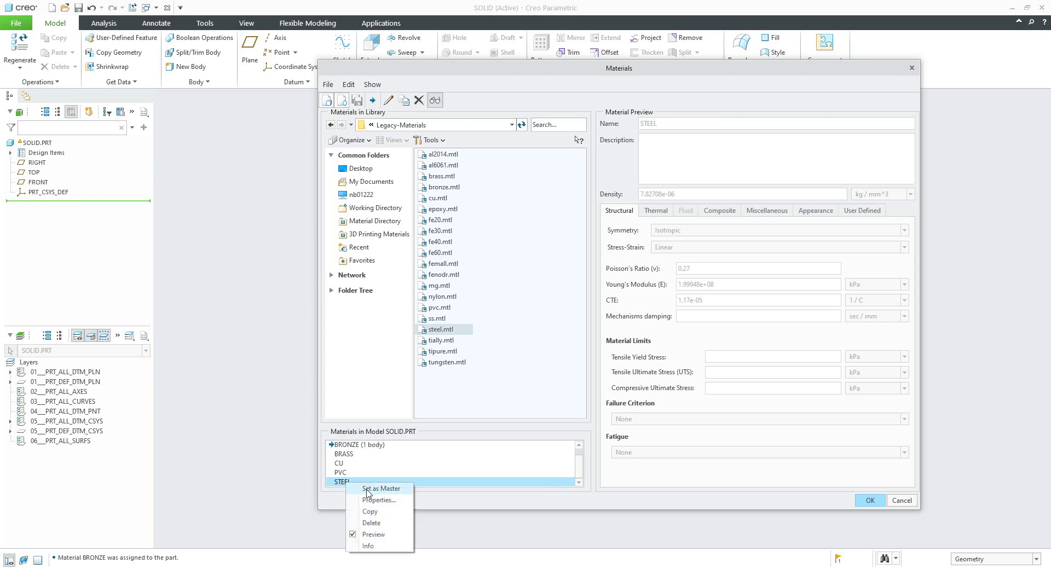
click(366, 490)
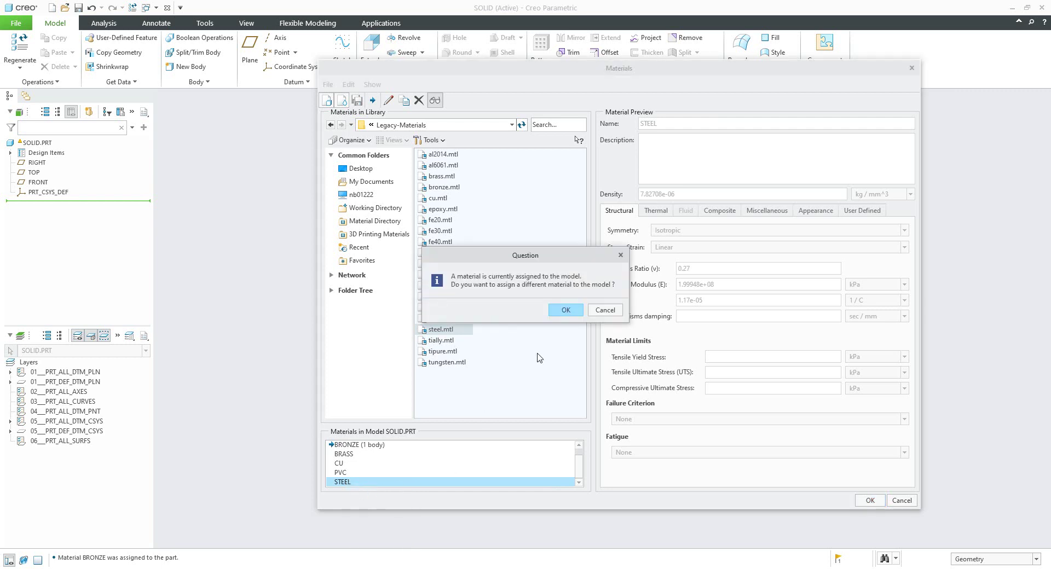
click(555, 308)
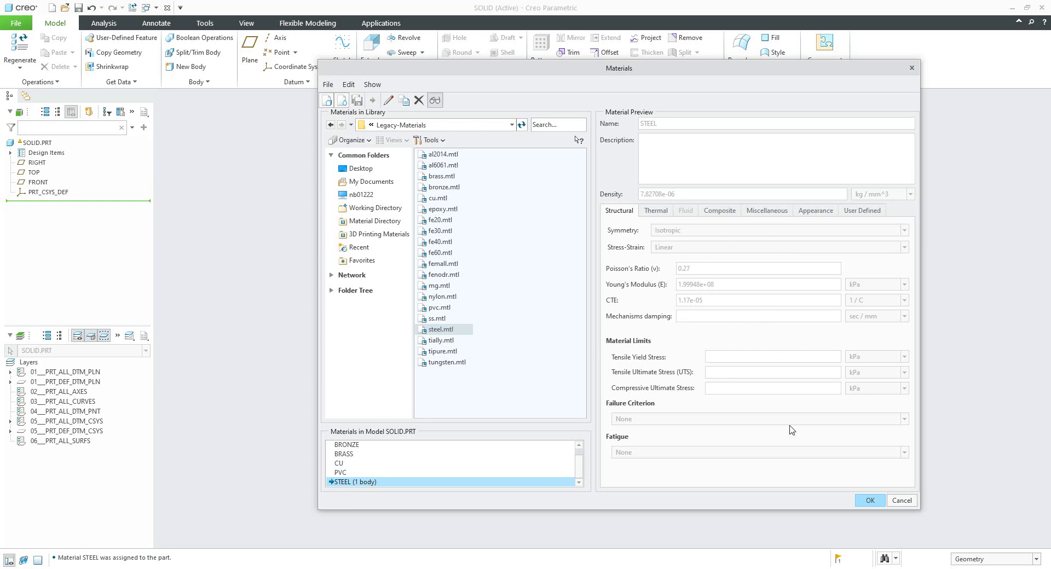
click(869, 500)
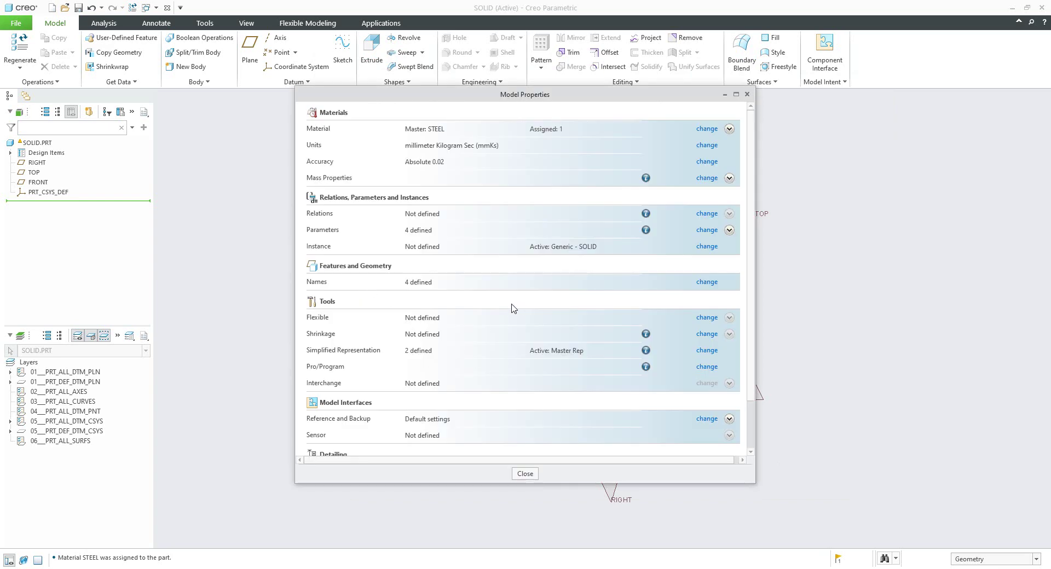
click(524, 474)
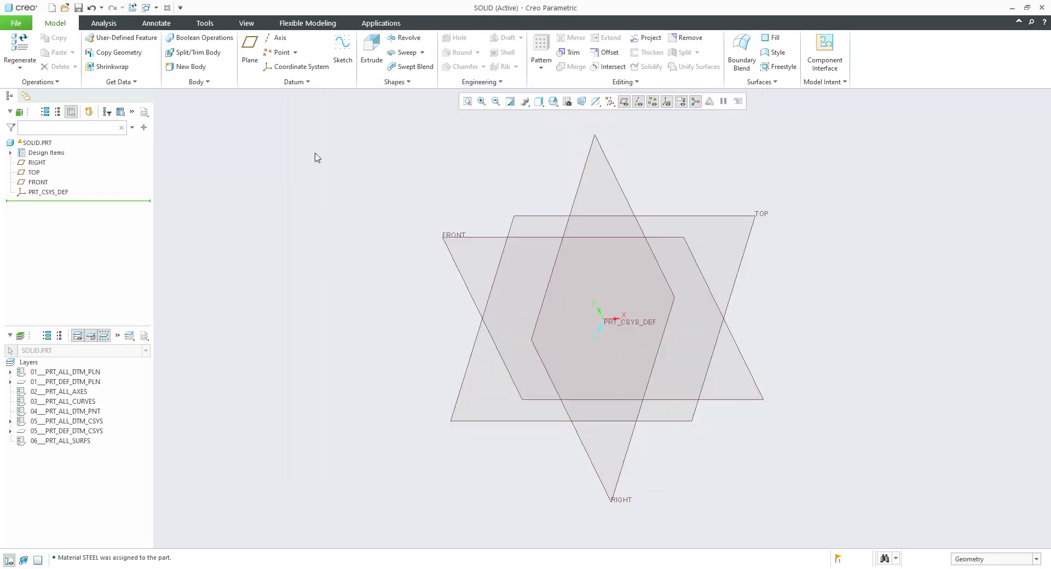
Start an Extrude on the FRONT plane and sketch a rectangle about 334 by 275 mm from the origin.
click(371, 52)
click(465, 236)
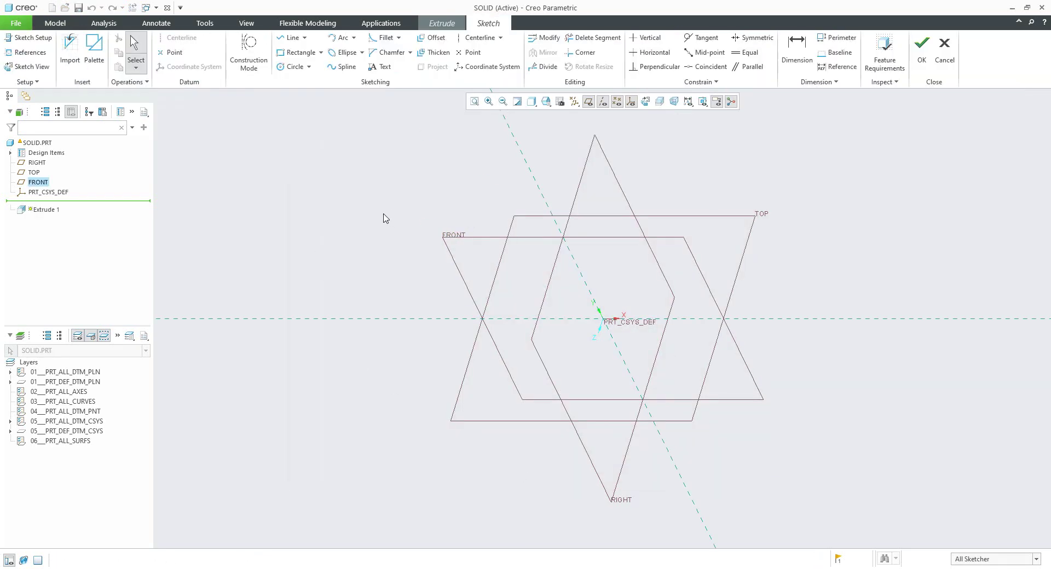
click(298, 52)
click(604, 320)
click(703, 263)
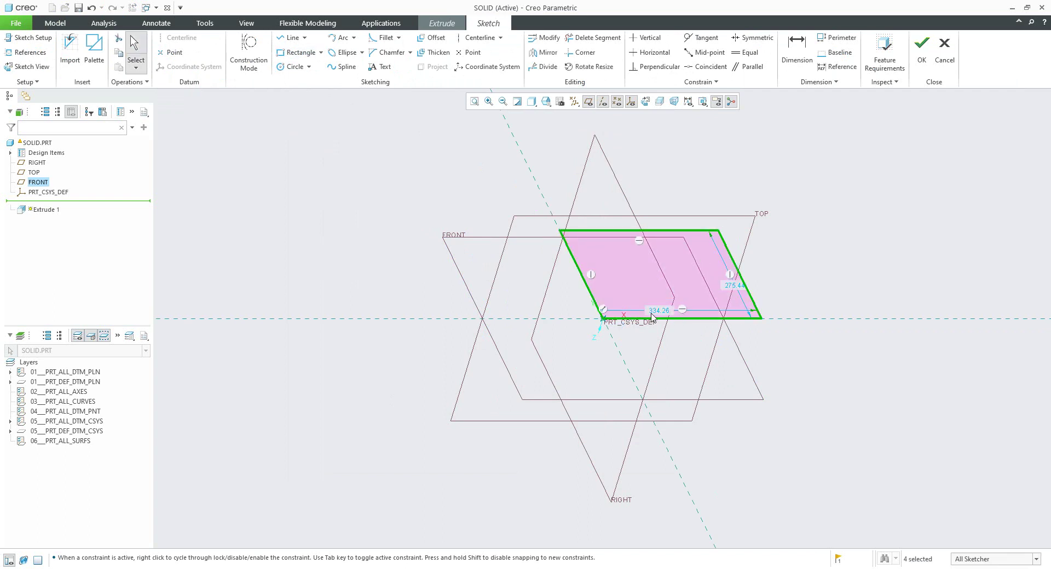
Set the rectangle's width and height to 100 mm and extrude it to a depth of 100 mm as a solid.
double_click(658, 310)
text(100)
key(Return)
double_click(733, 283)
text(1)
key(Return)
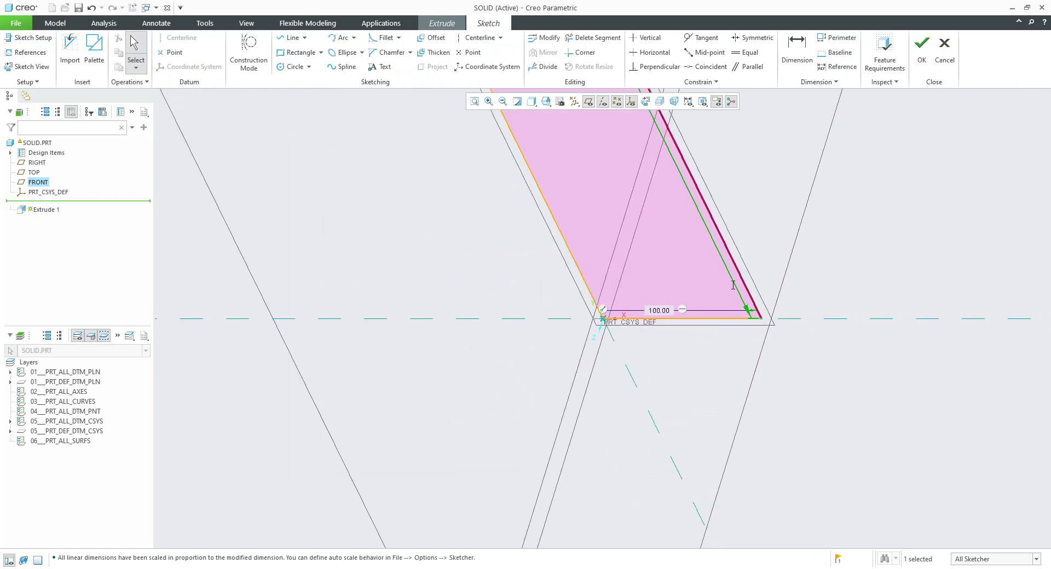
scroll(711, 313, down, 5)
double_click(642, 171)
text(100)
key(Return)
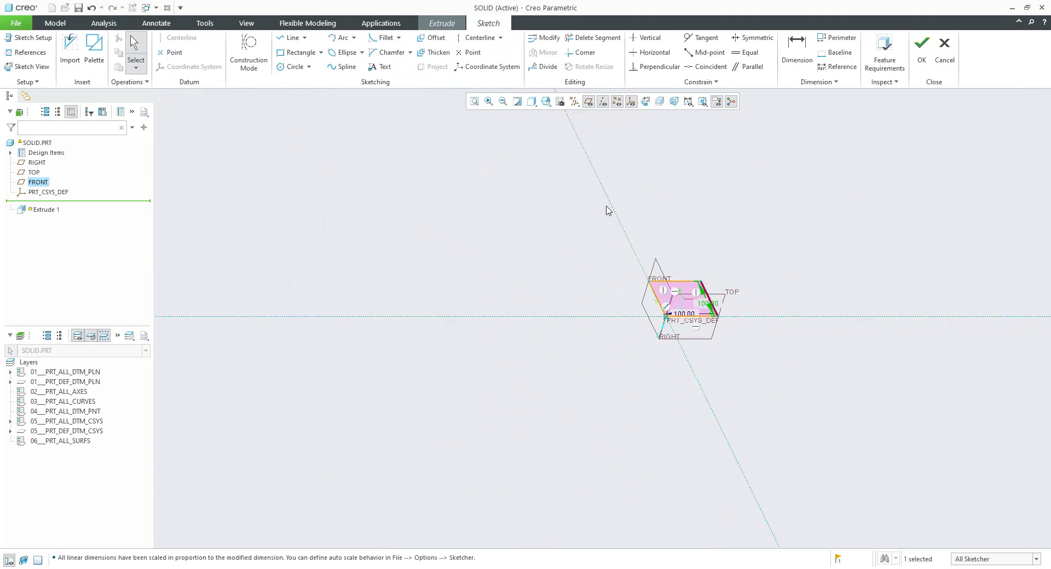
click(922, 52)
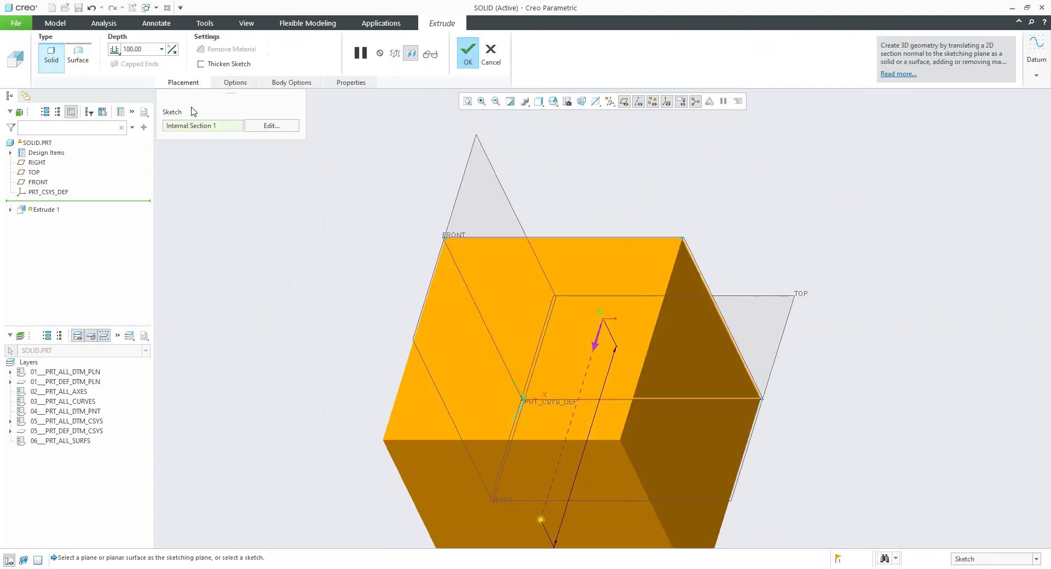
click(470, 61)
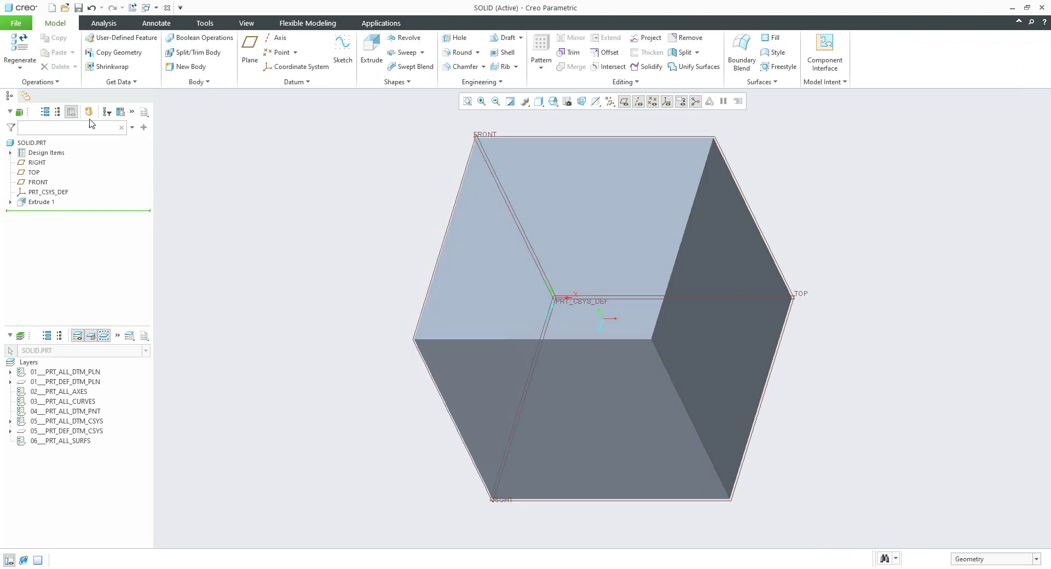
Review the cube's mass properties from the model properties and close them.
click(16, 23)
mouse_move(22, 185)
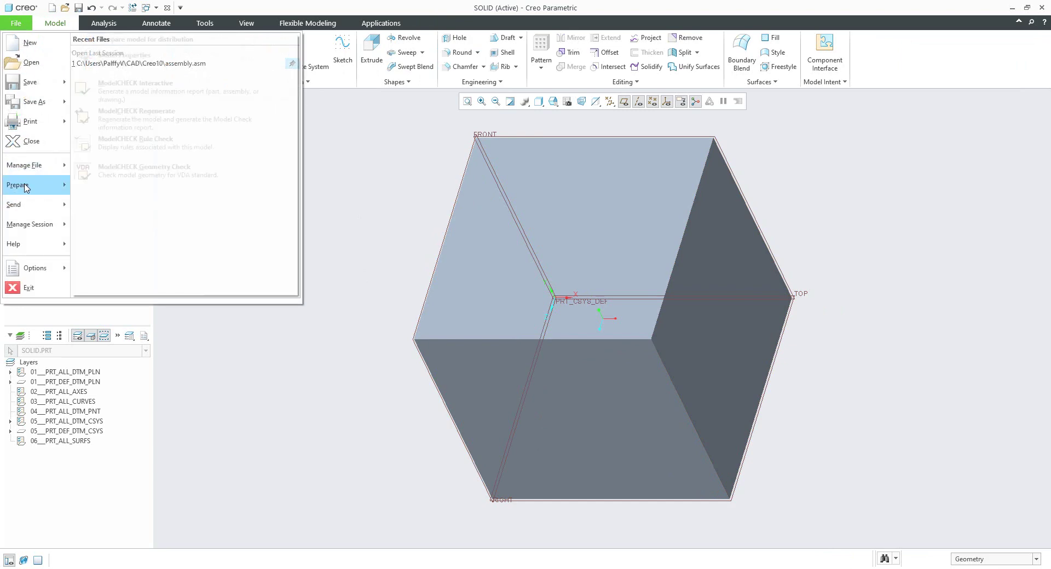
click(150, 65)
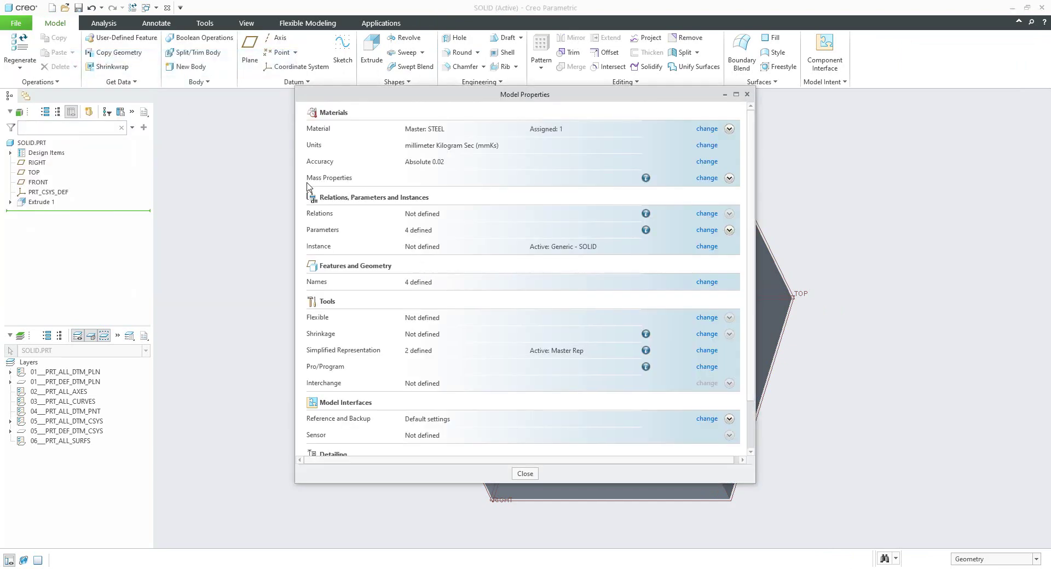
click(706, 185)
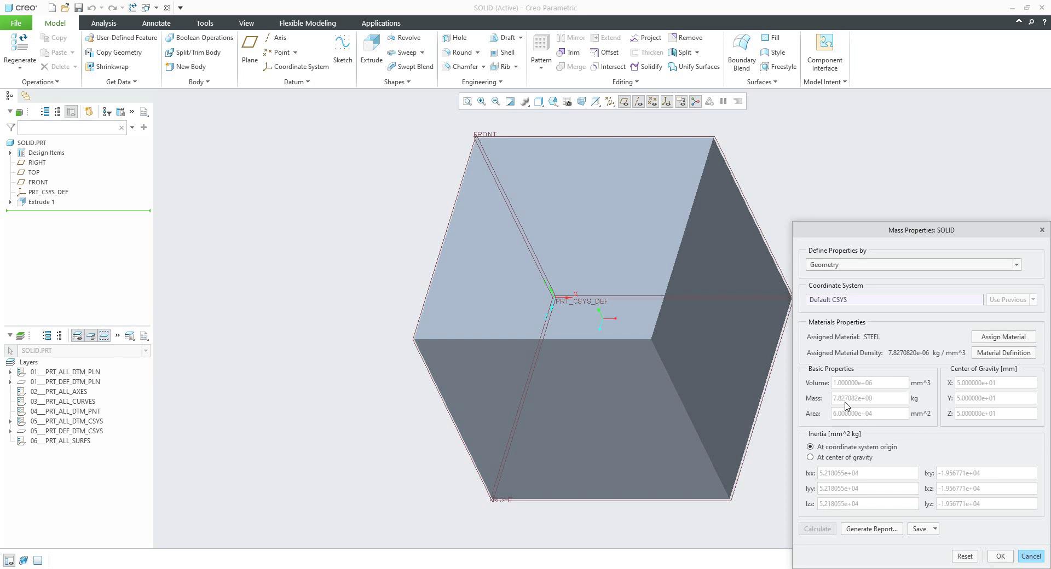
click(1000, 557)
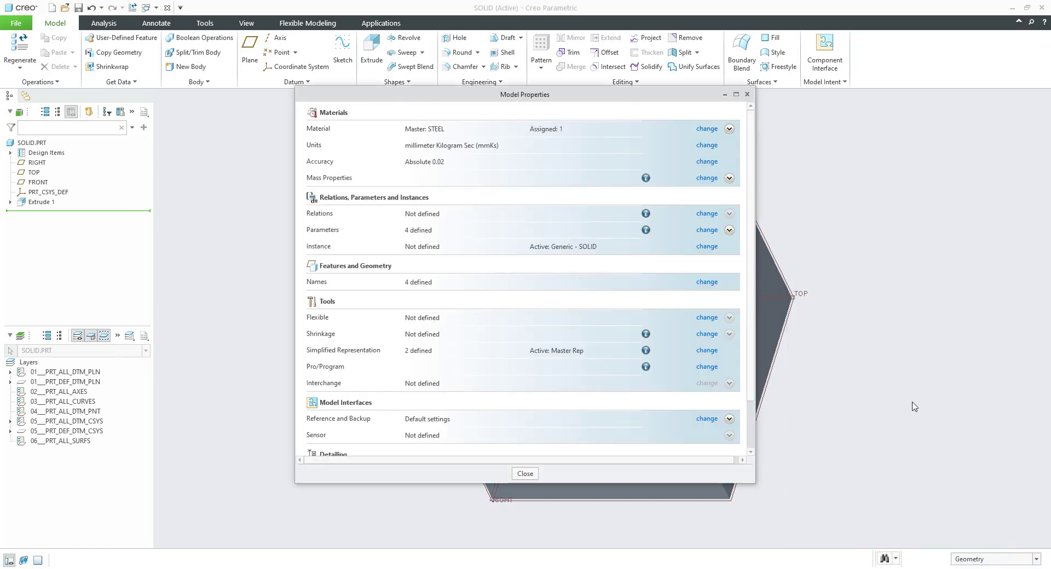
click(524, 474)
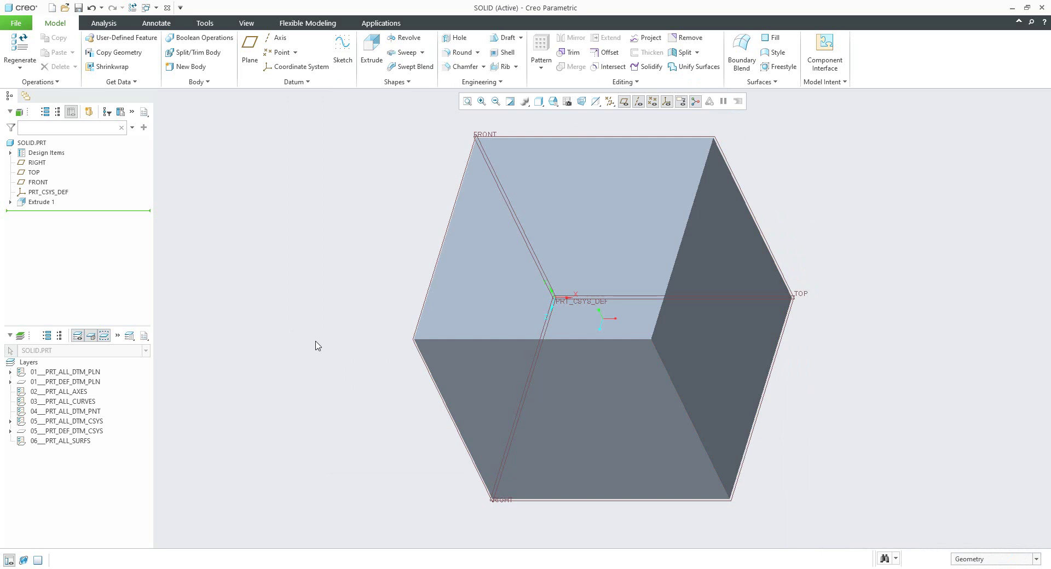
Add the part relation TOTAL_WEIGHT=MP_MASS("") and verify the relations.
click(205, 24)
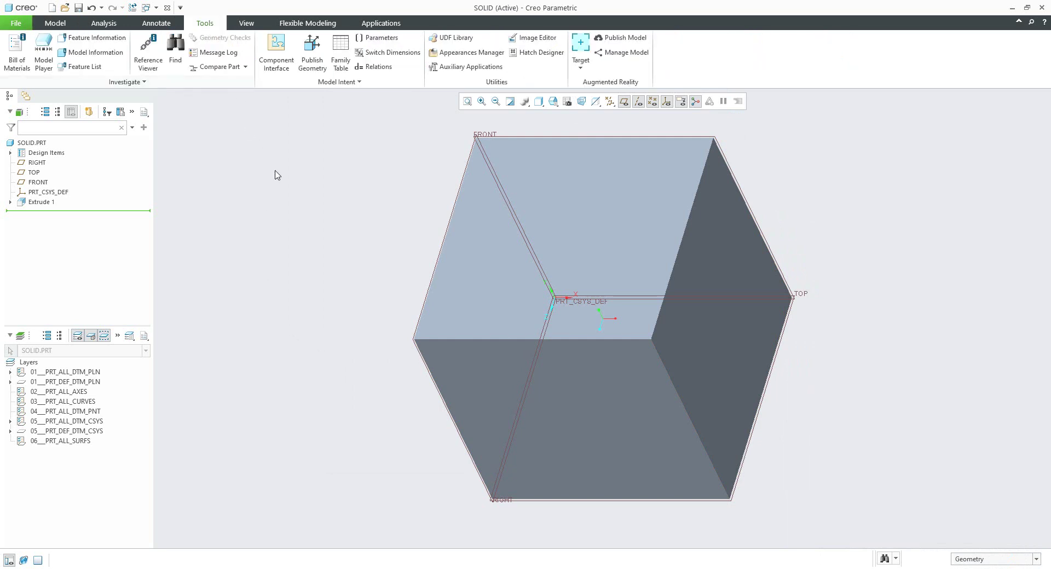
click(379, 67)
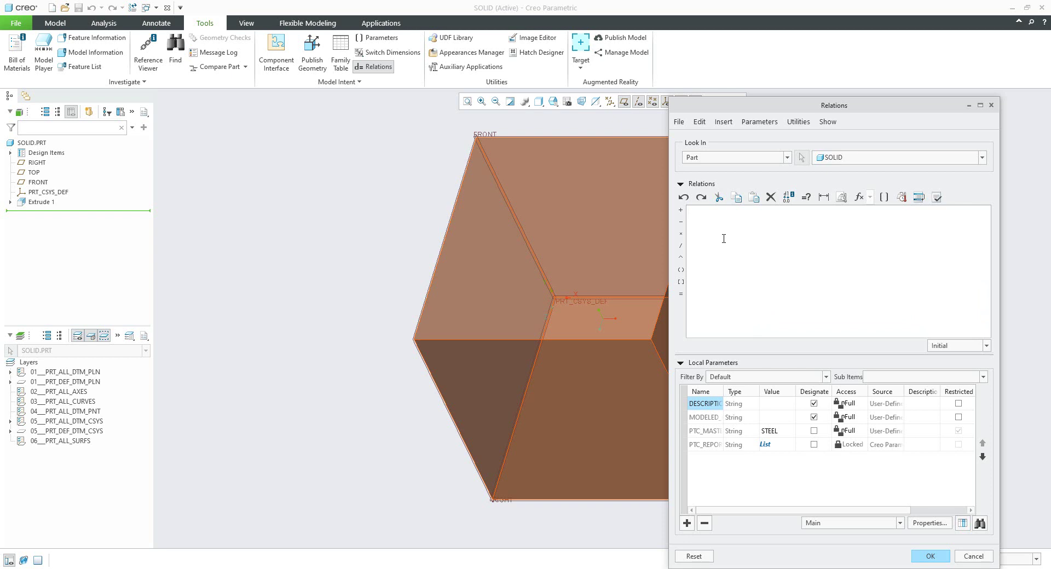
text(TOTAL_WEIGHT=MP_MASS(""))
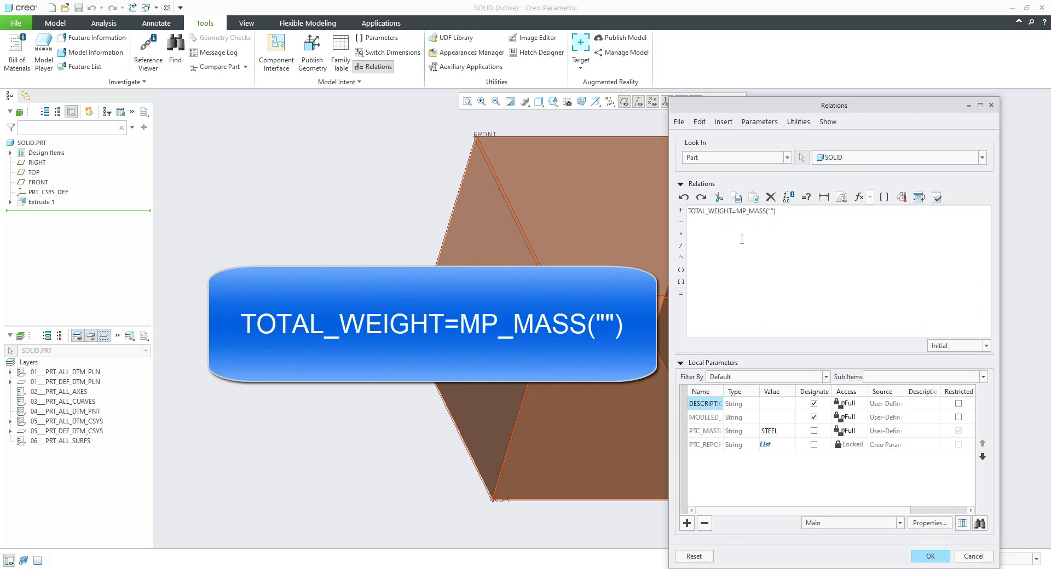
drag(732, 212, 777, 213)
click(798, 265)
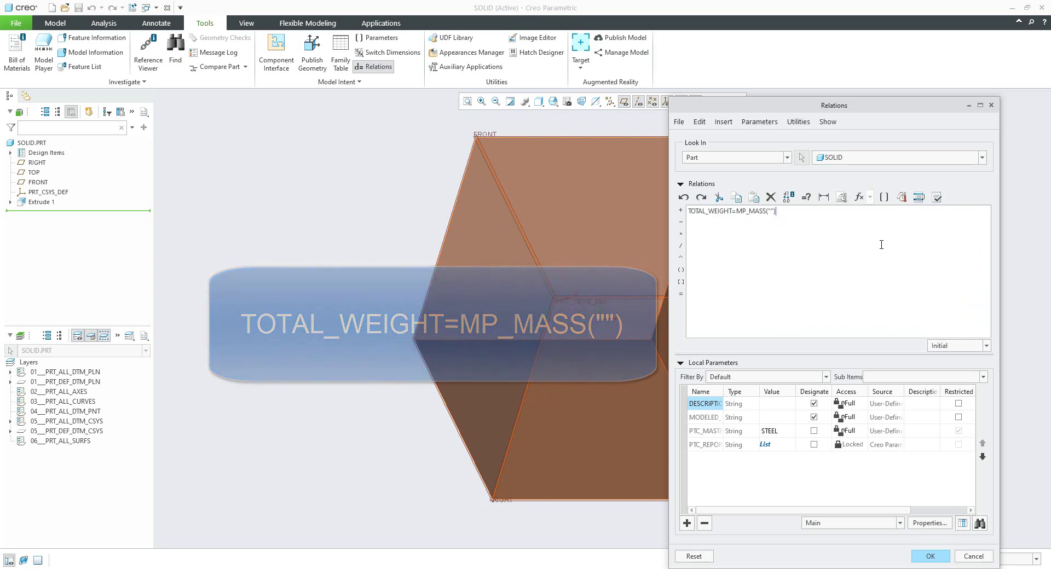
click(936, 198)
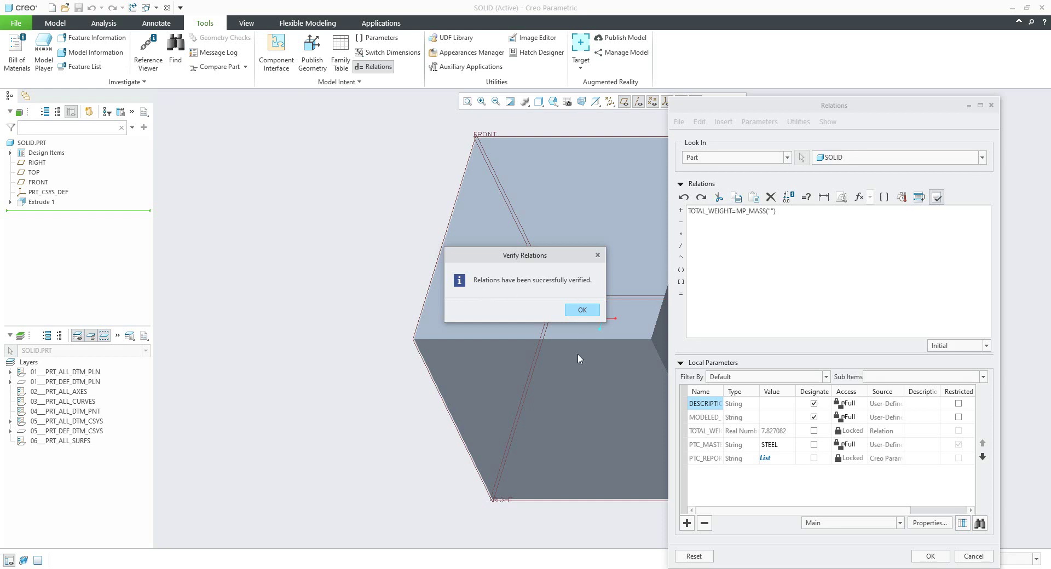
click(582, 310)
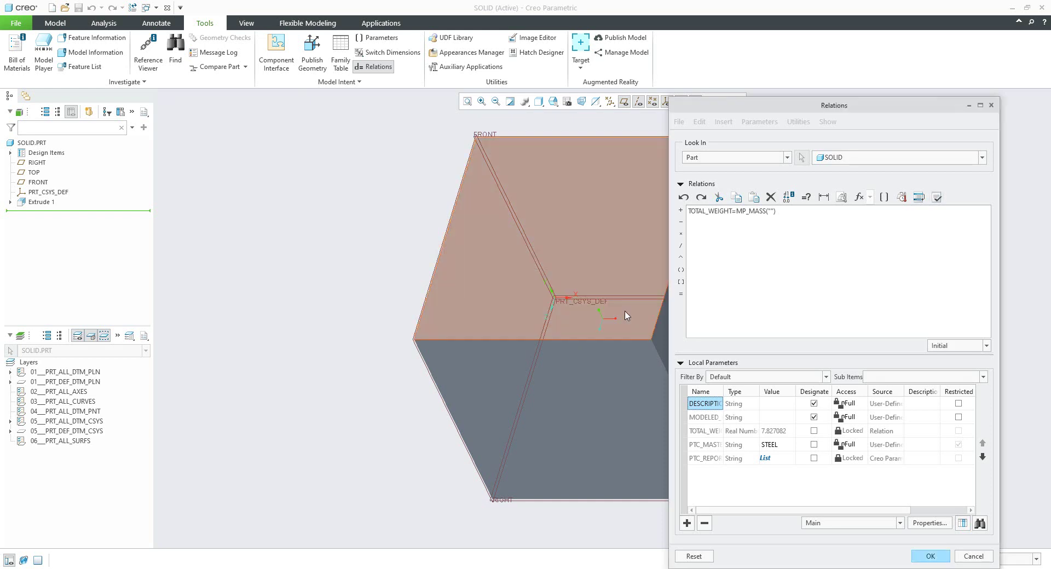
Designate the TOTAL_WEIGHT parameter and delete the DESCRIPTION and MODELED_BY parameters.
drag(723, 392, 786, 394)
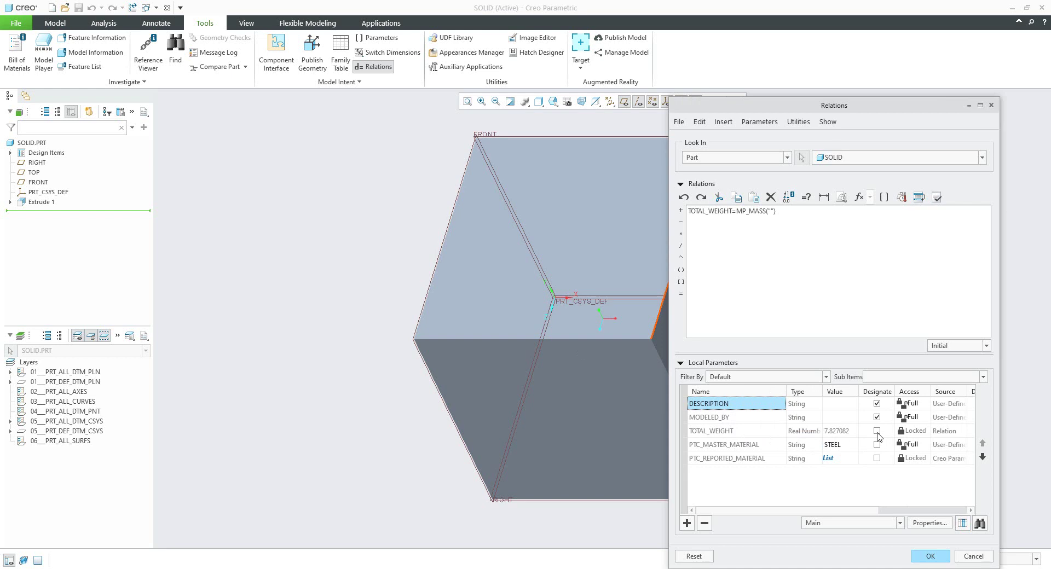
click(877, 431)
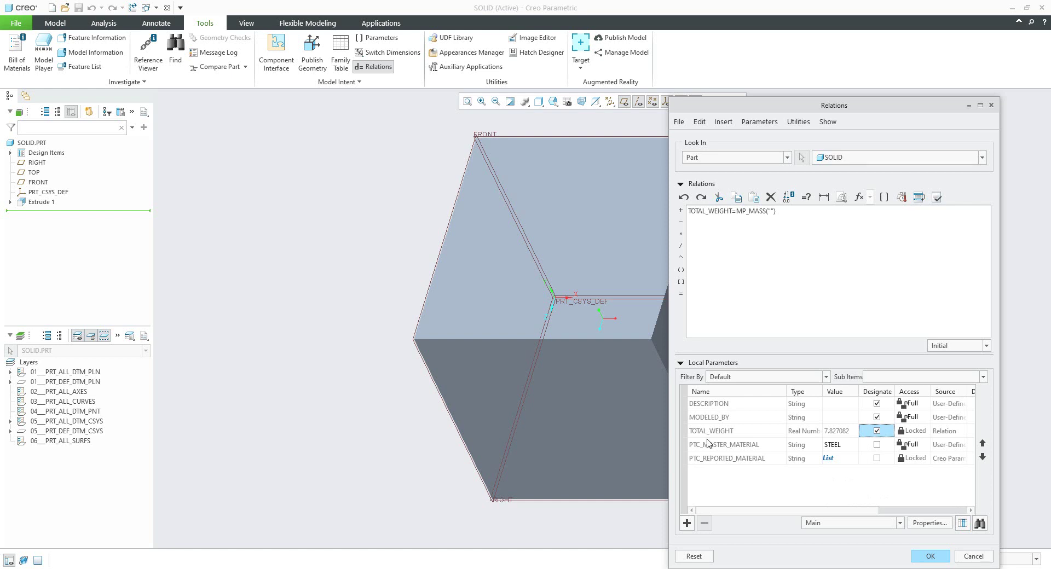
drag(708, 420, 706, 408)
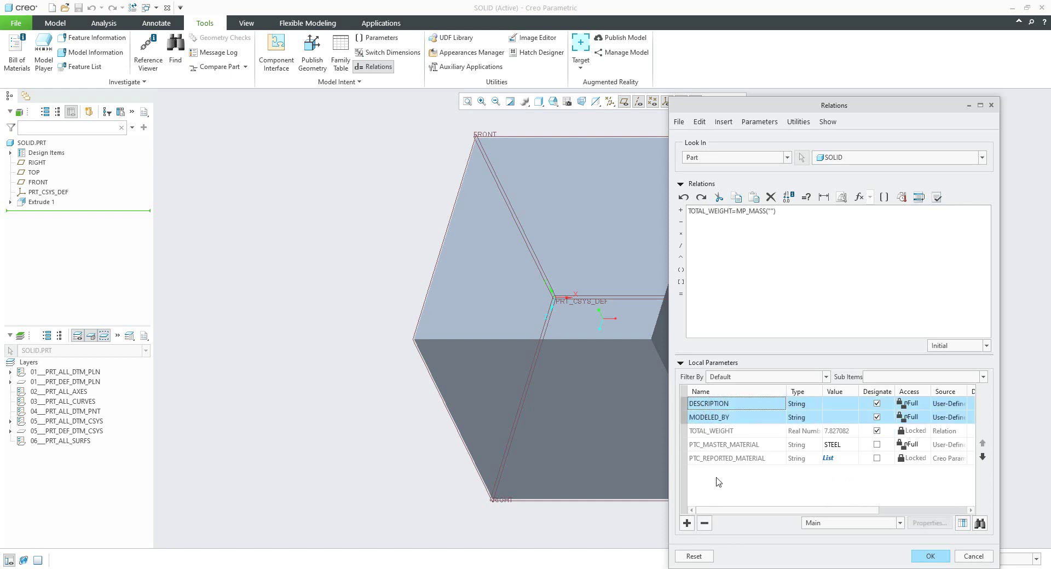
click(705, 524)
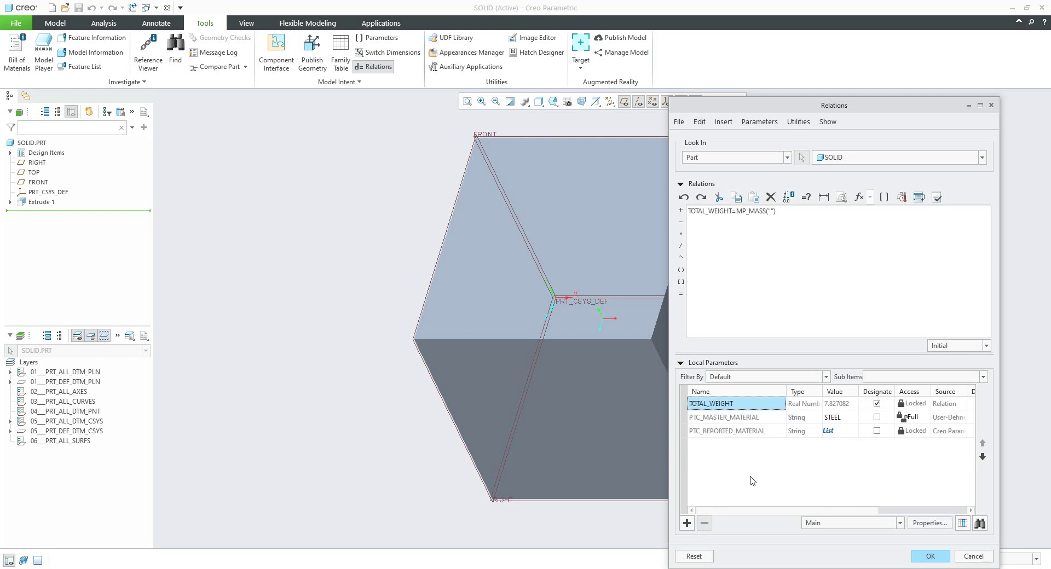
Add a designated local parameter named drawing_number with the type String.
click(687, 524)
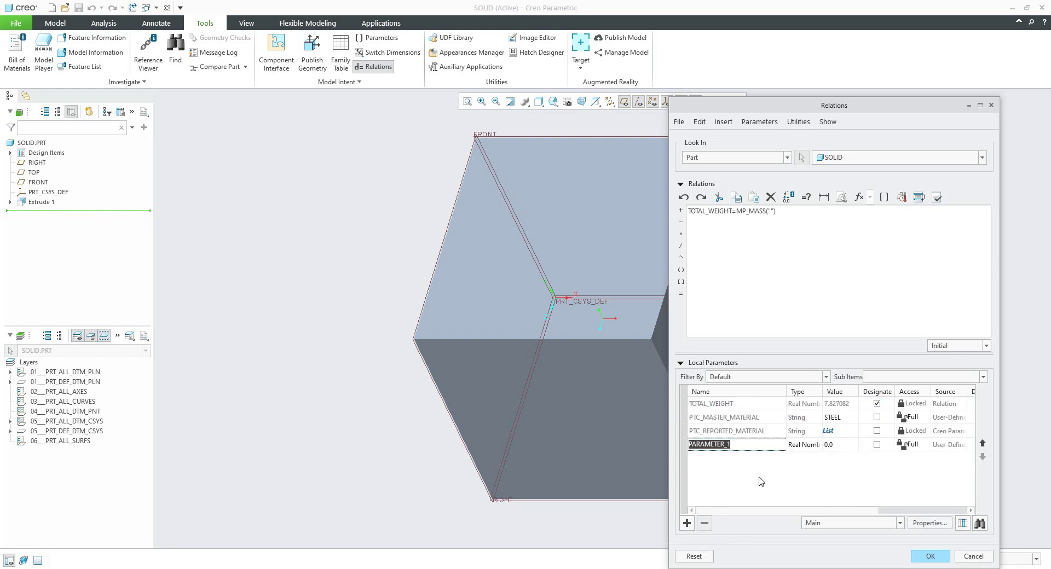
text(drawing_number)
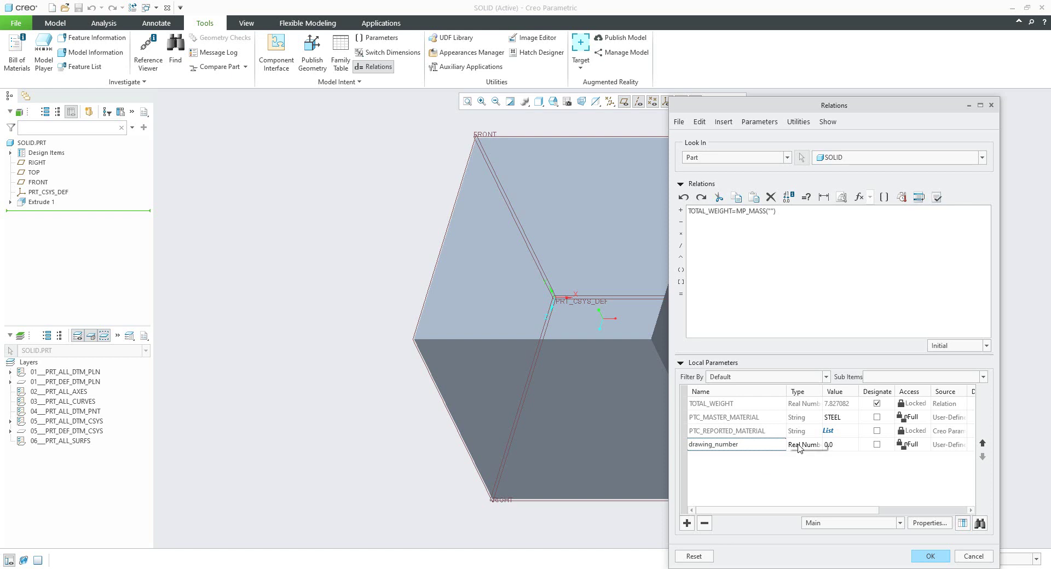
click(804, 447)
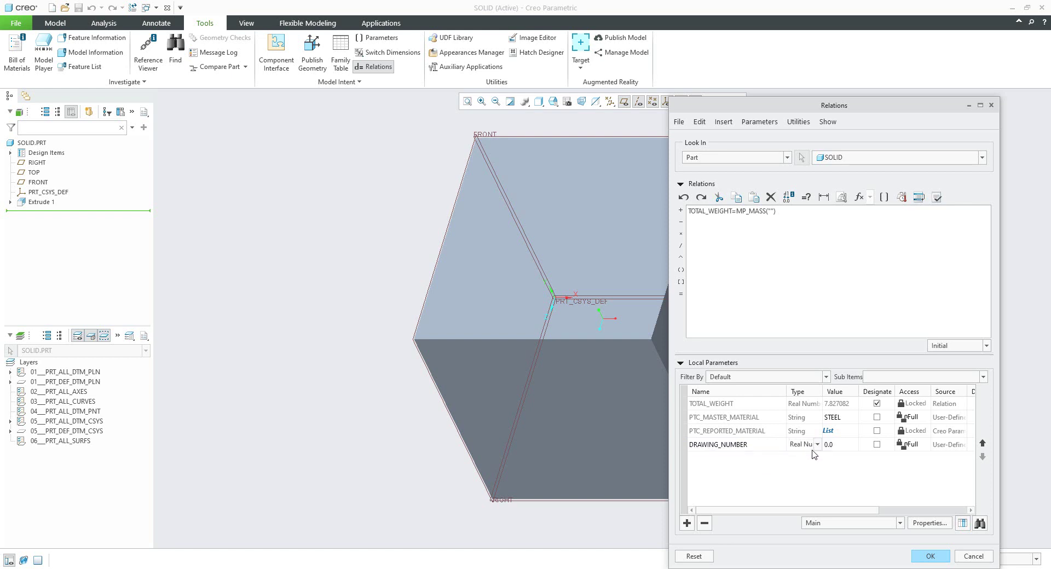
click(819, 448)
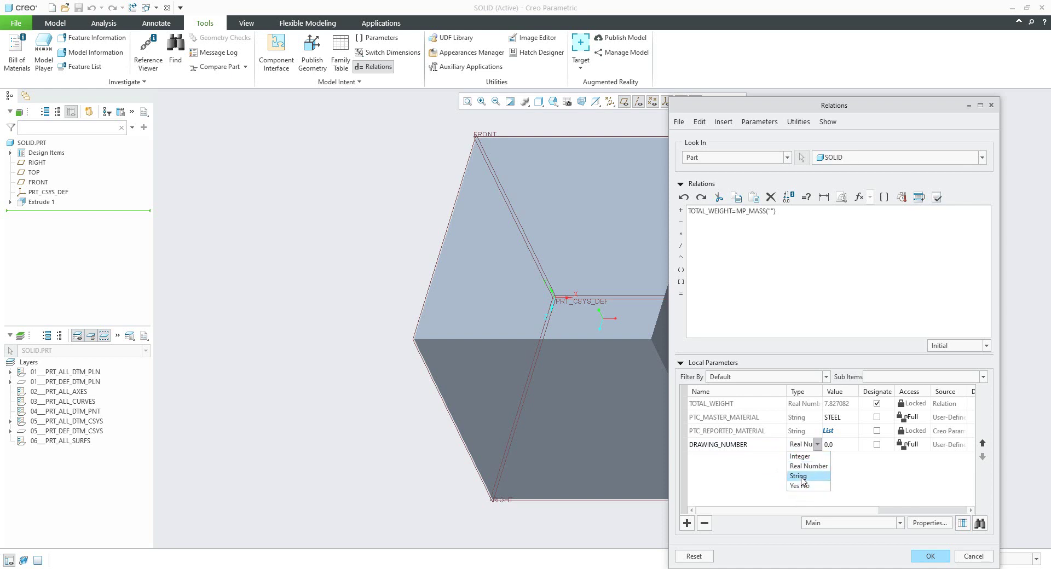
click(802, 478)
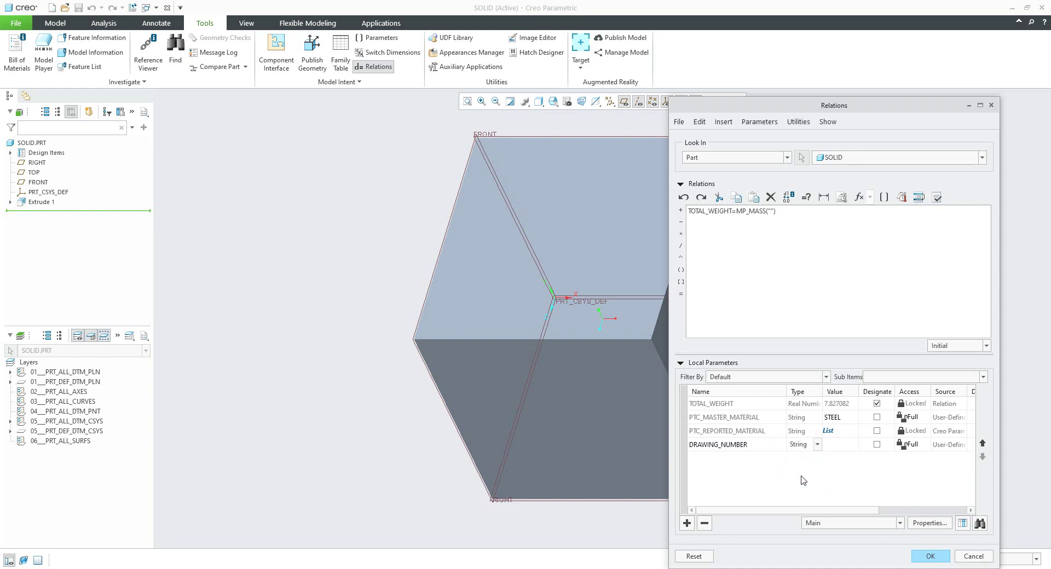
click(877, 445)
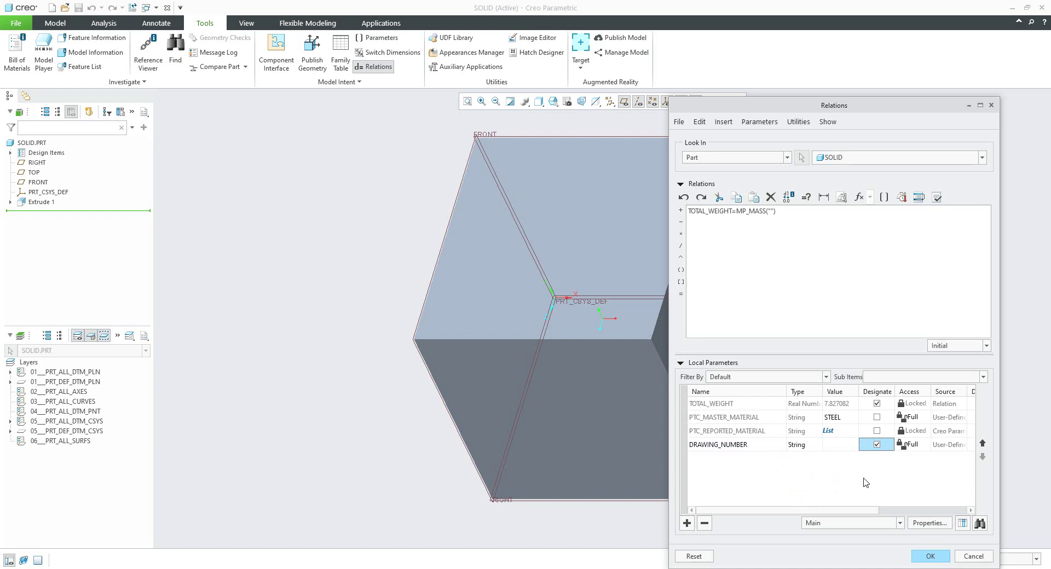
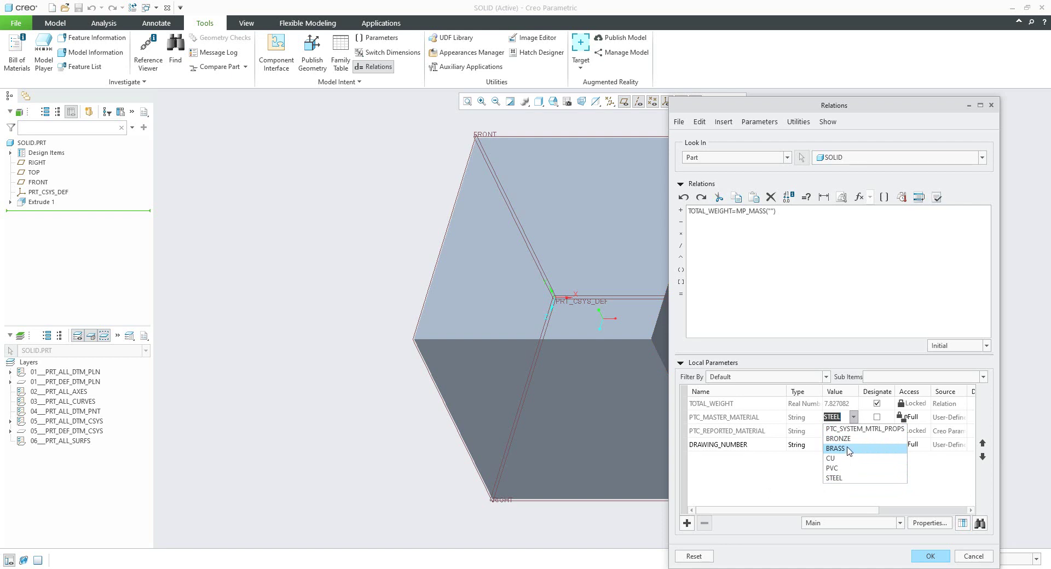
Set the PTC_MASTER_MATERIAL parameter to STEEL and accept the relations and local parameters.
click(839, 480)
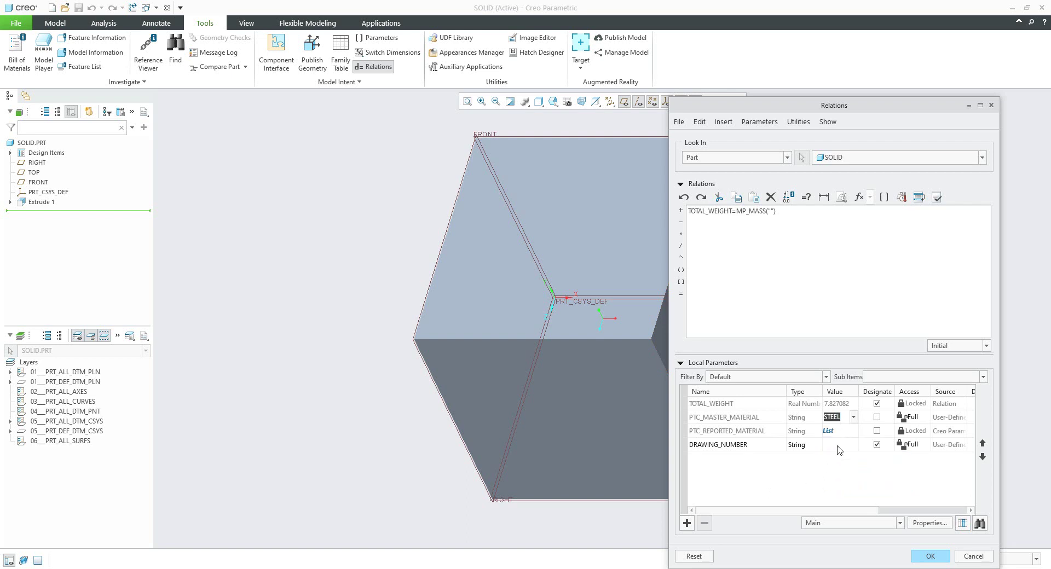
click(929, 557)
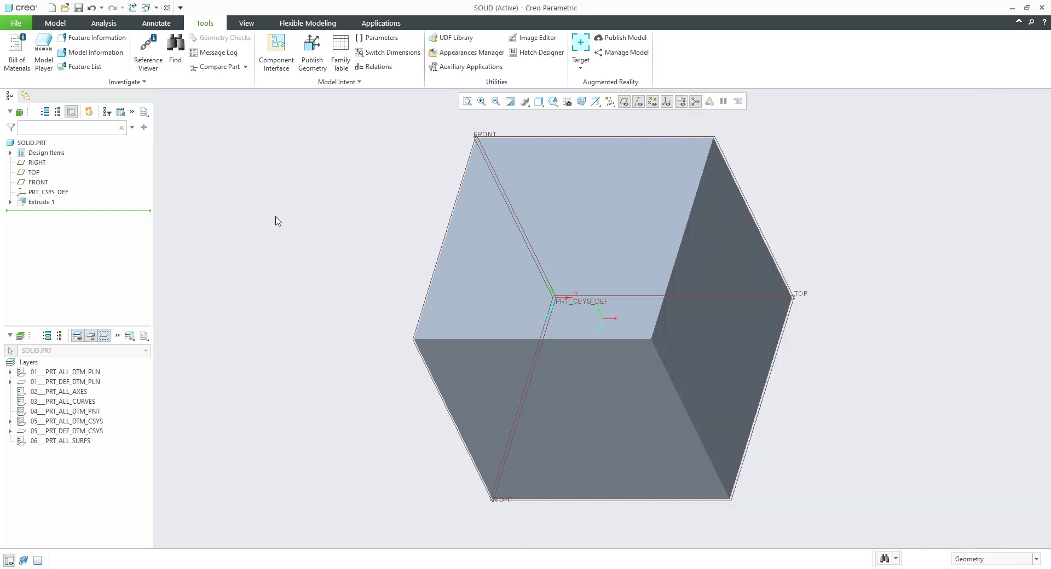
Add tially.mtl from the Legacy-Materials folder to the part's materials and close the model properties.
click(16, 22)
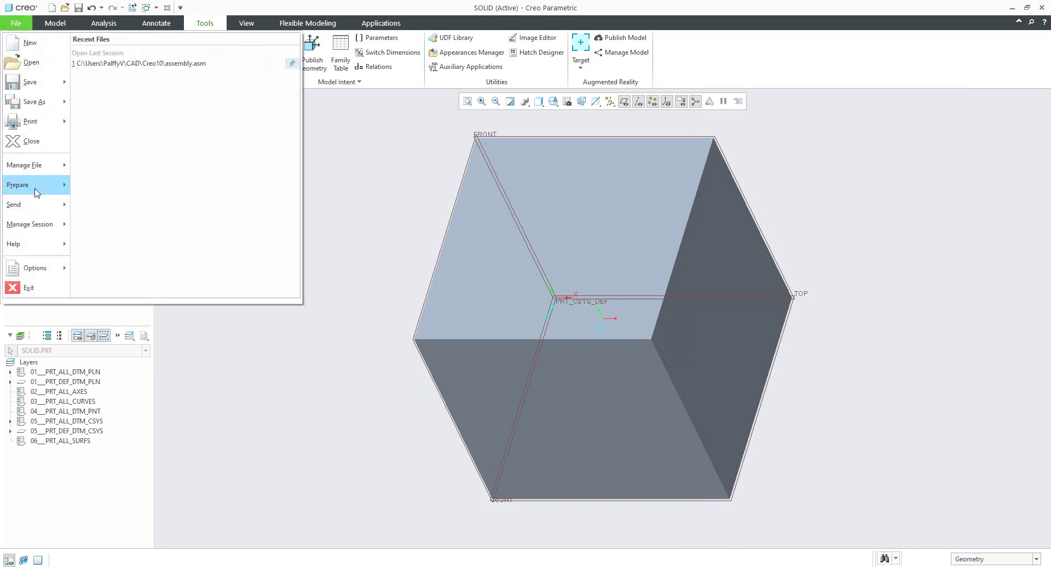
mouse_move(36, 191)
click(109, 56)
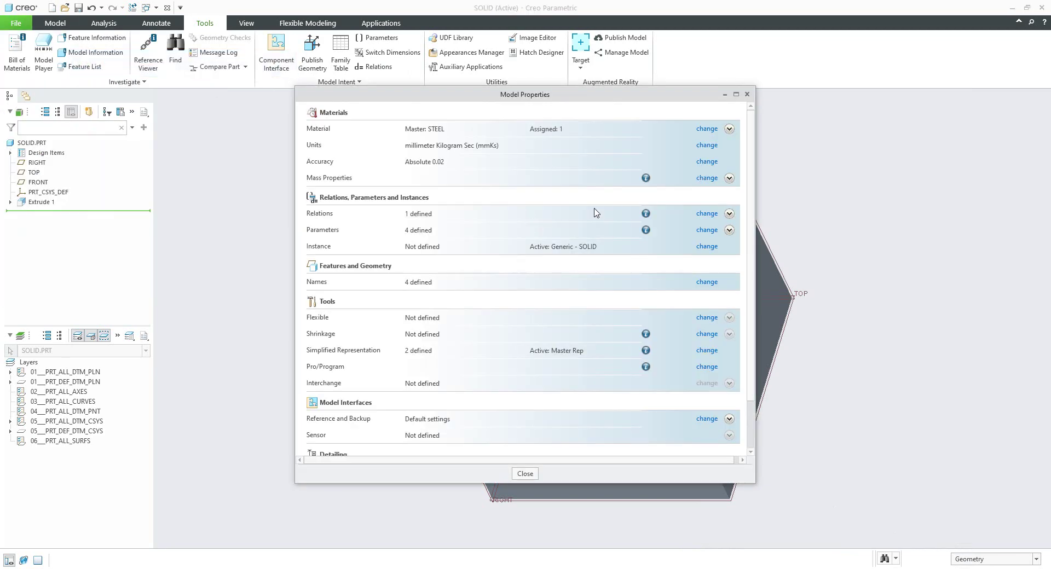
click(707, 130)
click(525, 179)
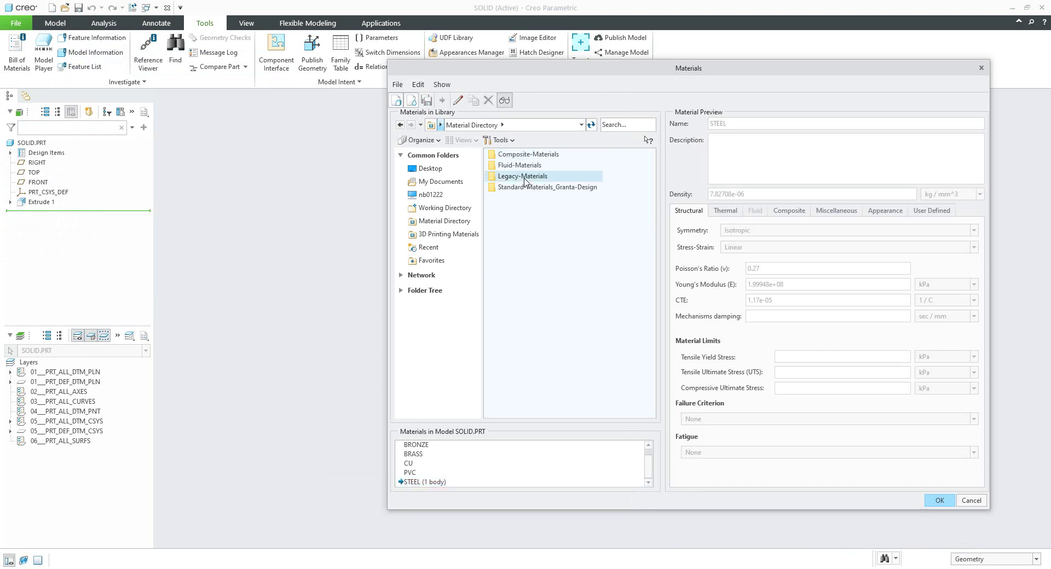
double_click(525, 179)
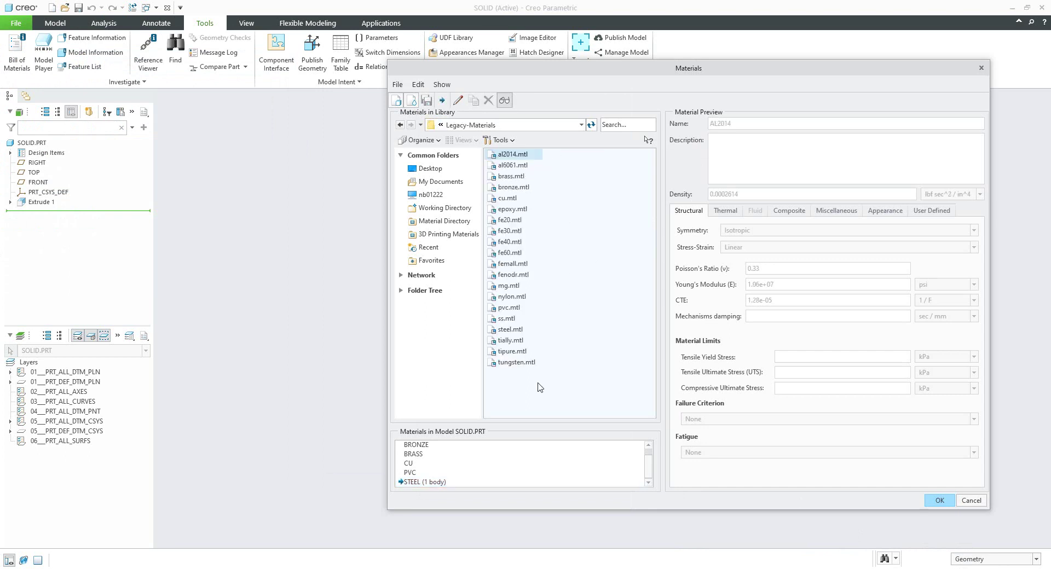
double_click(510, 341)
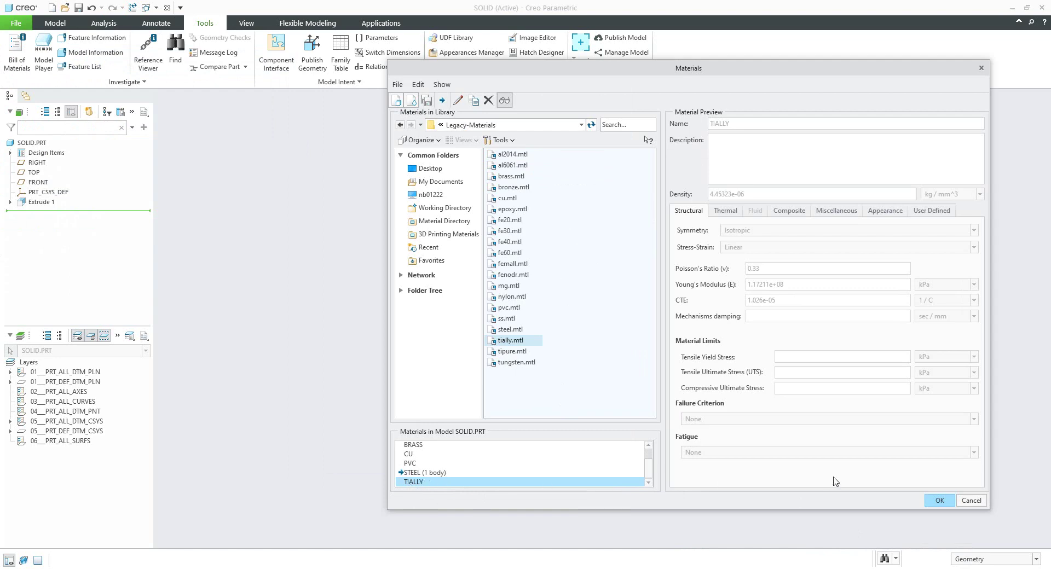
click(938, 500)
click(525, 474)
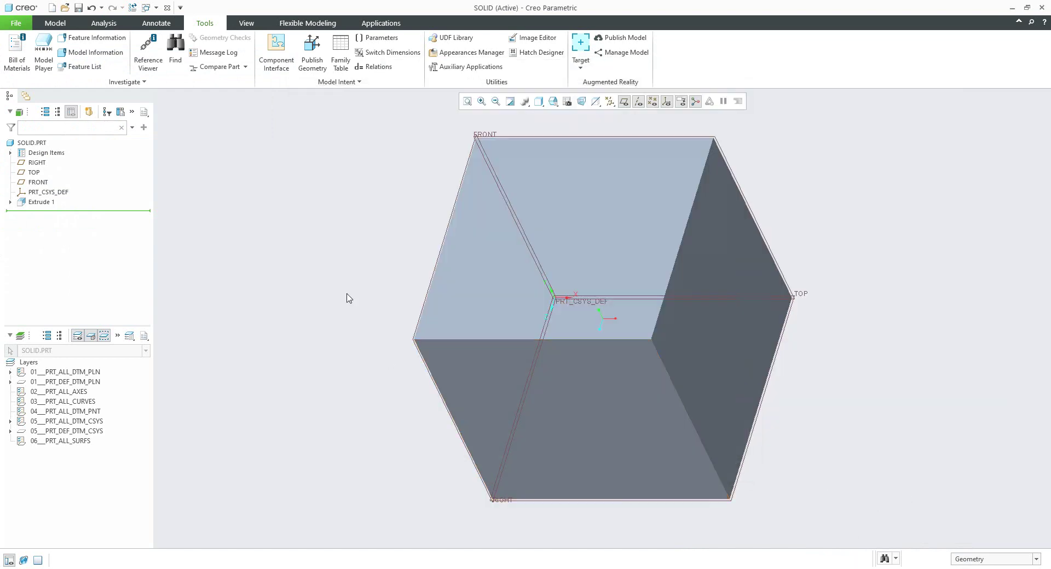
Check the material choices of PTC_MASTER_MATERIAL, designate that parameter and accept the part parameters.
click(366, 40)
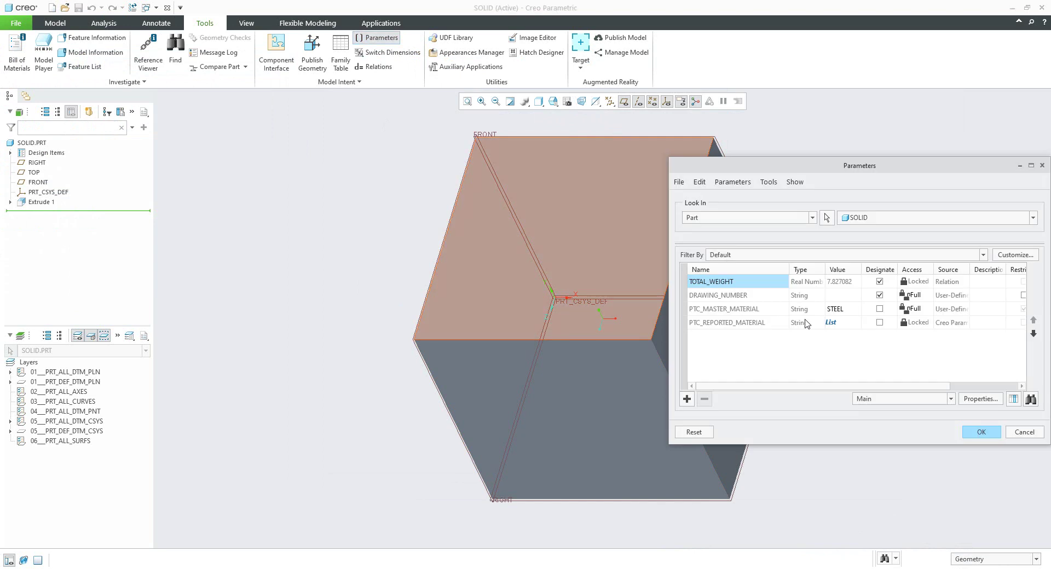
click(854, 310)
click(856, 309)
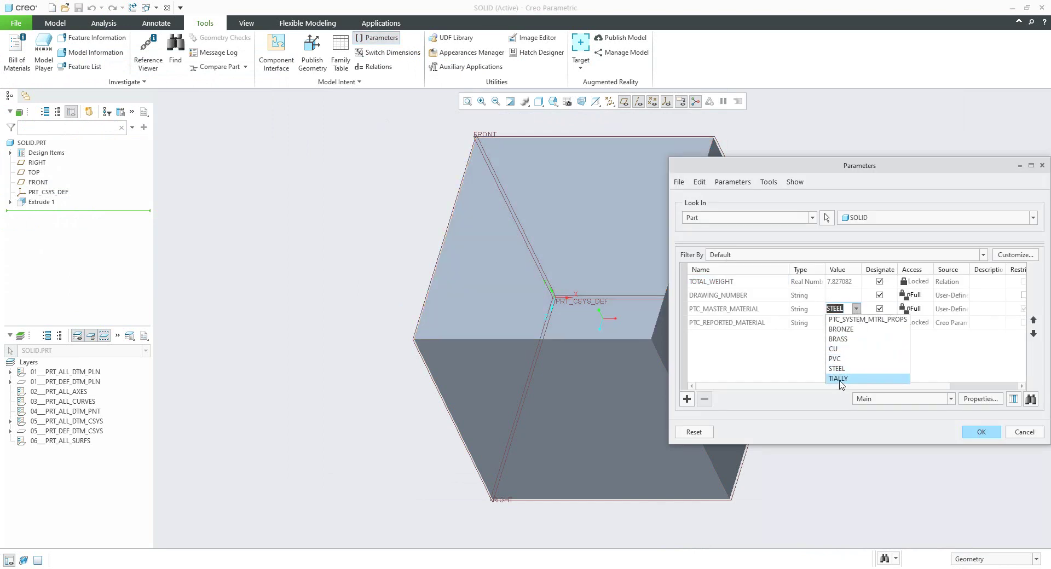
click(792, 365)
click(882, 309)
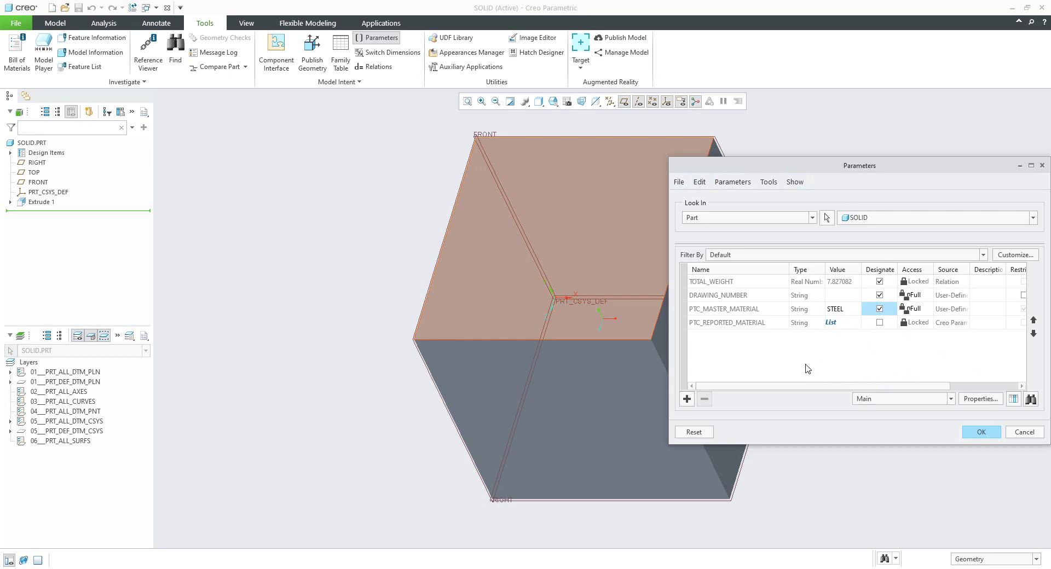
click(983, 438)
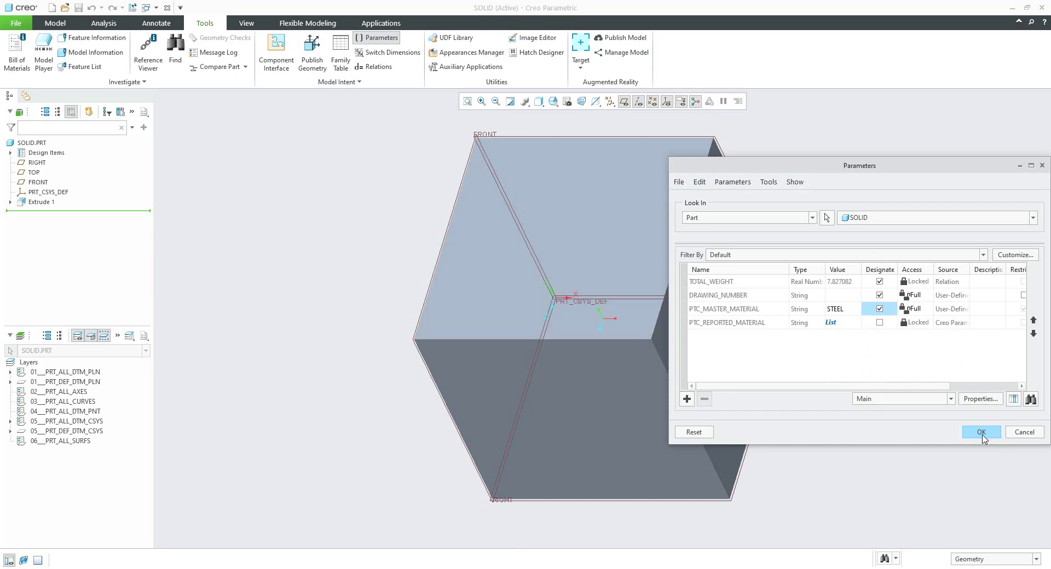
click(982, 433)
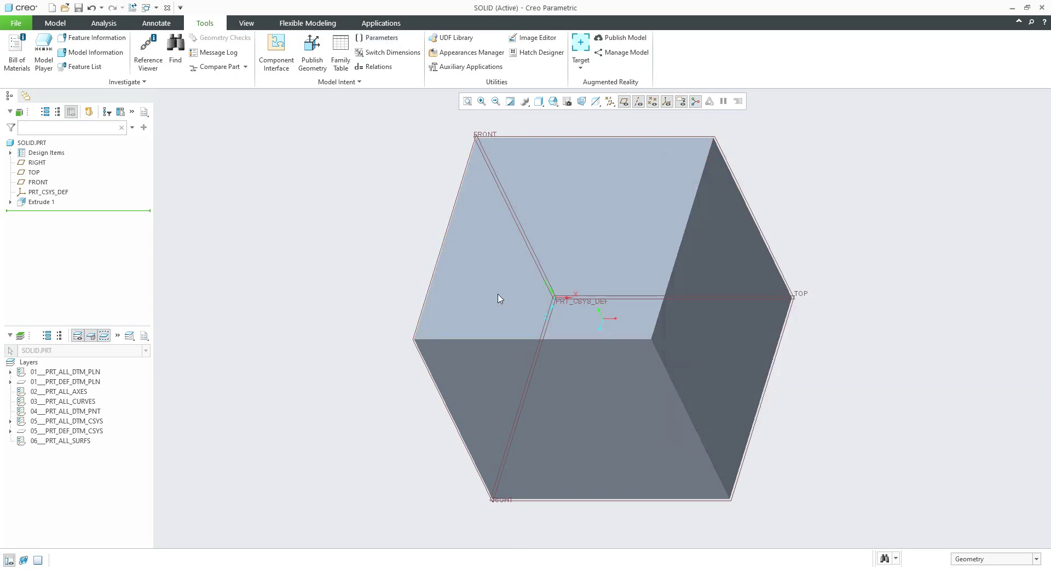
Shorten the cube's extrusion depth to about 54.2 mm and regenerate the part.
click(586, 262)
click(585, 260)
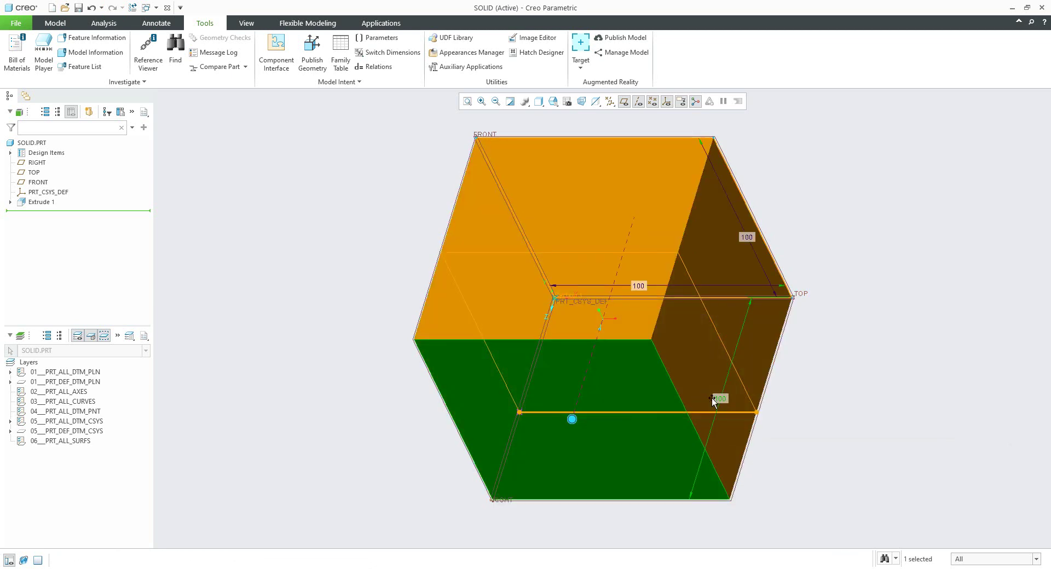
drag(573, 418, 613, 350)
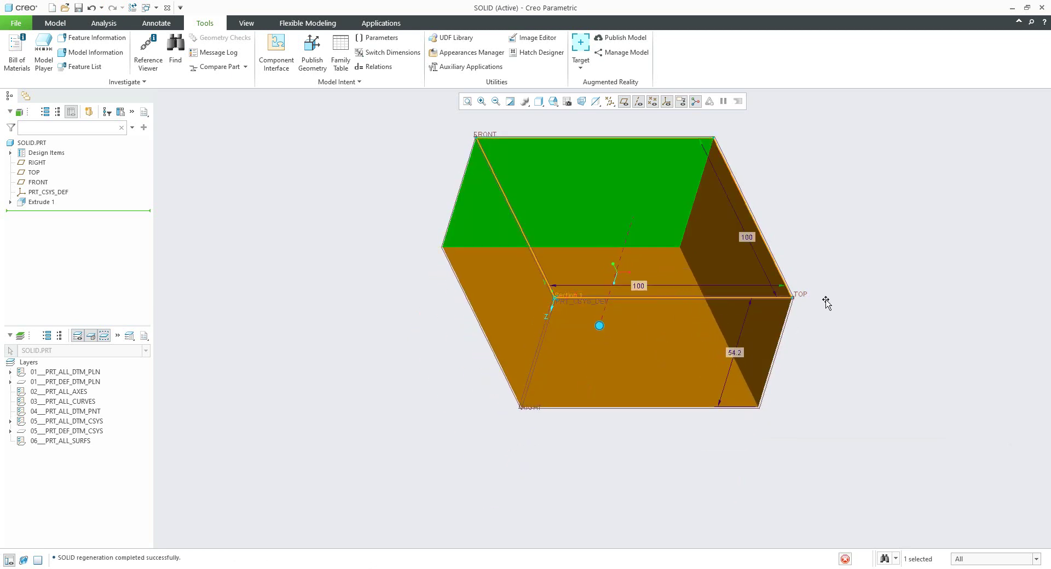
click(835, 287)
key(ctrl+g)
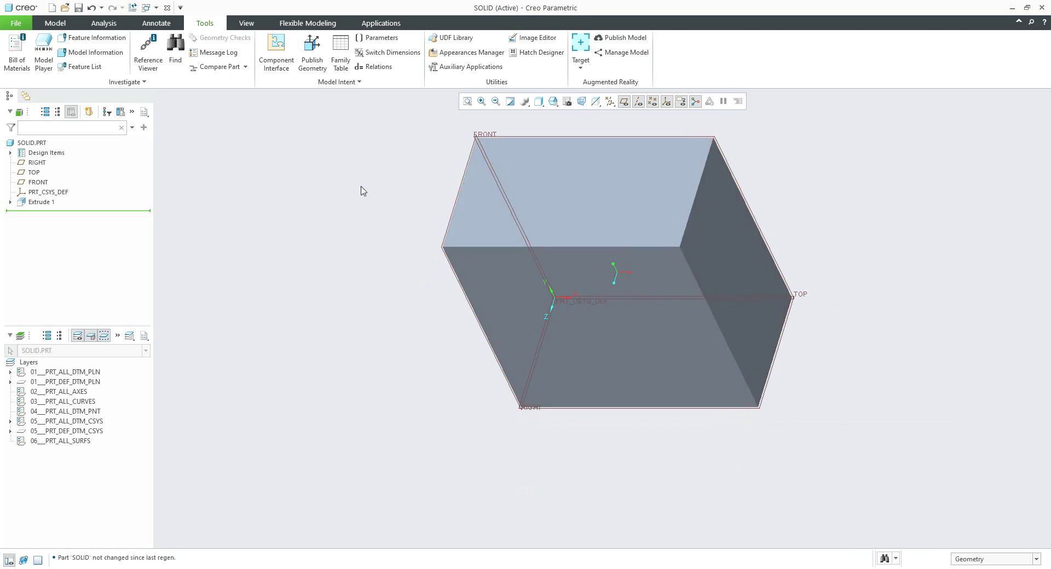
Review the TOTAL_WEIGHT parameter and the mass_property_calculate option in config.pro in Notepad, and return to Creo to close the parameters.
click(377, 37)
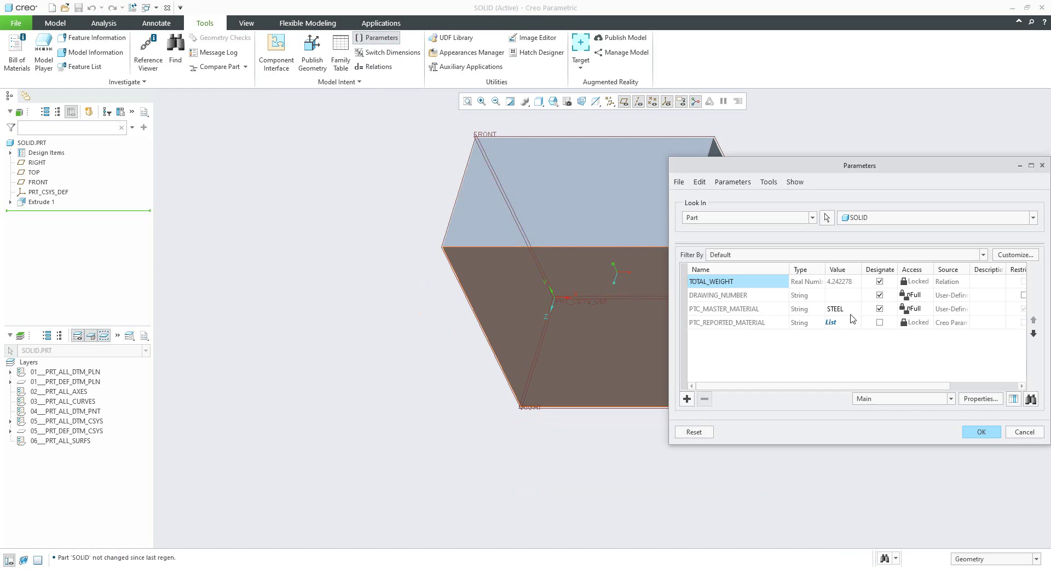
click(221, 568)
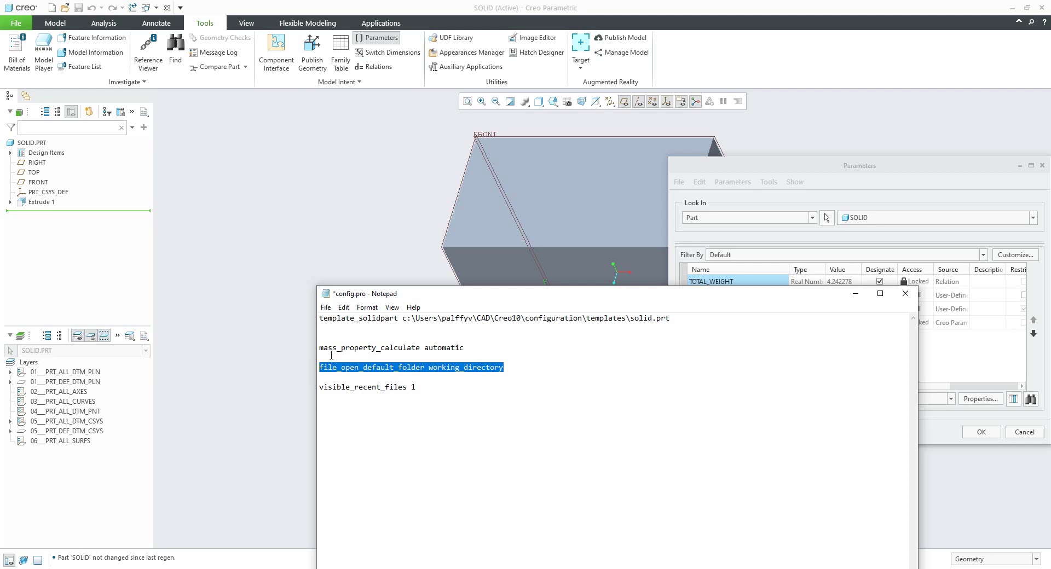
click(855, 294)
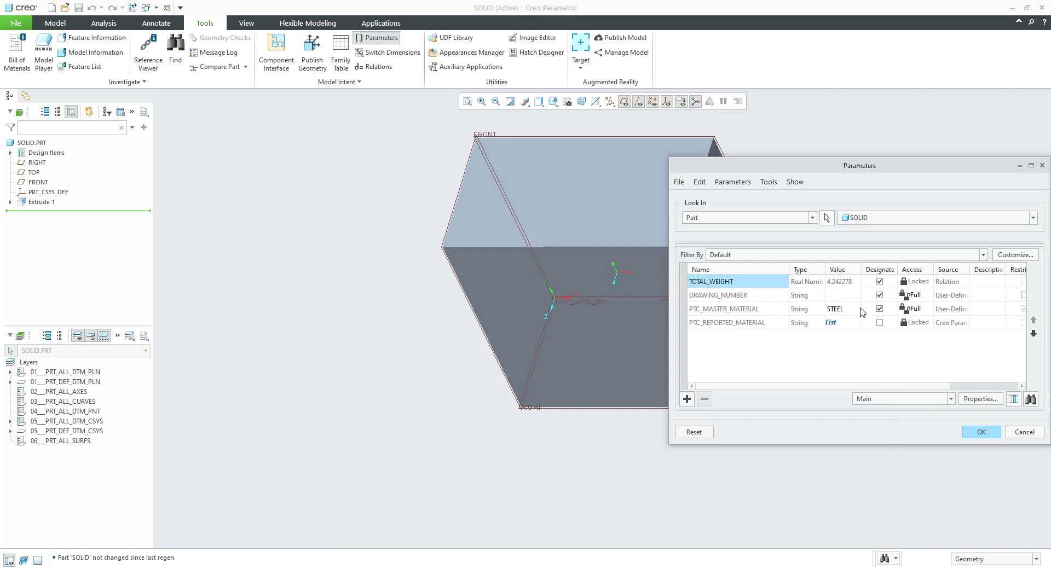
click(985, 435)
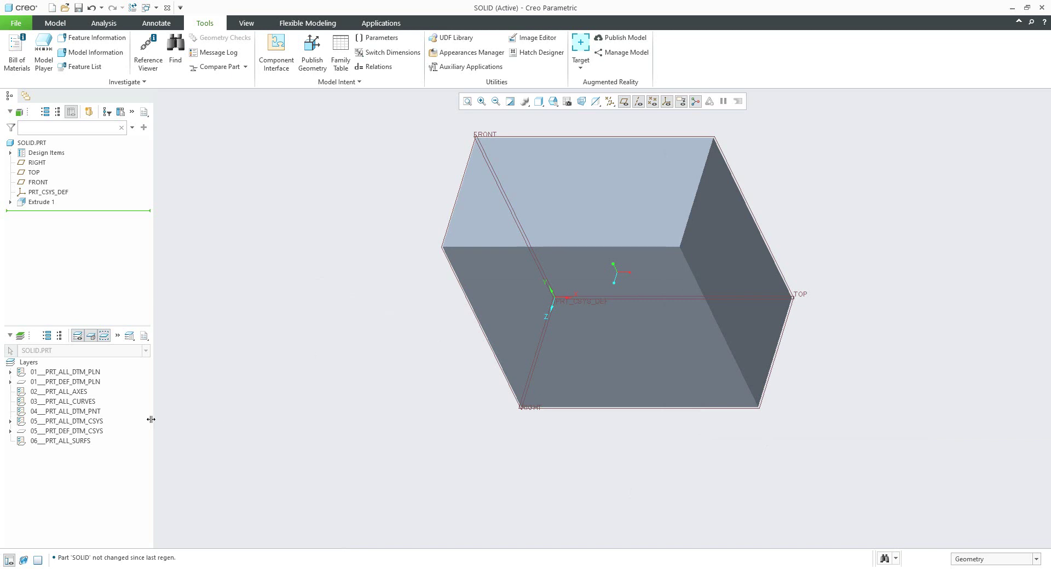
Delete the Extrude 1 feature from the part and confirm the deletion.
click(42, 203)
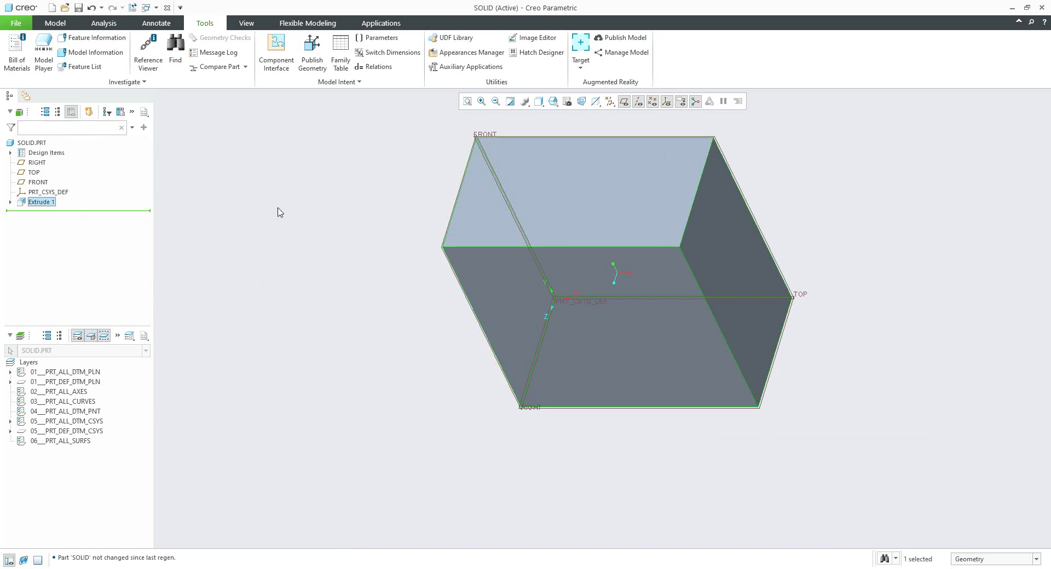
key(Delete)
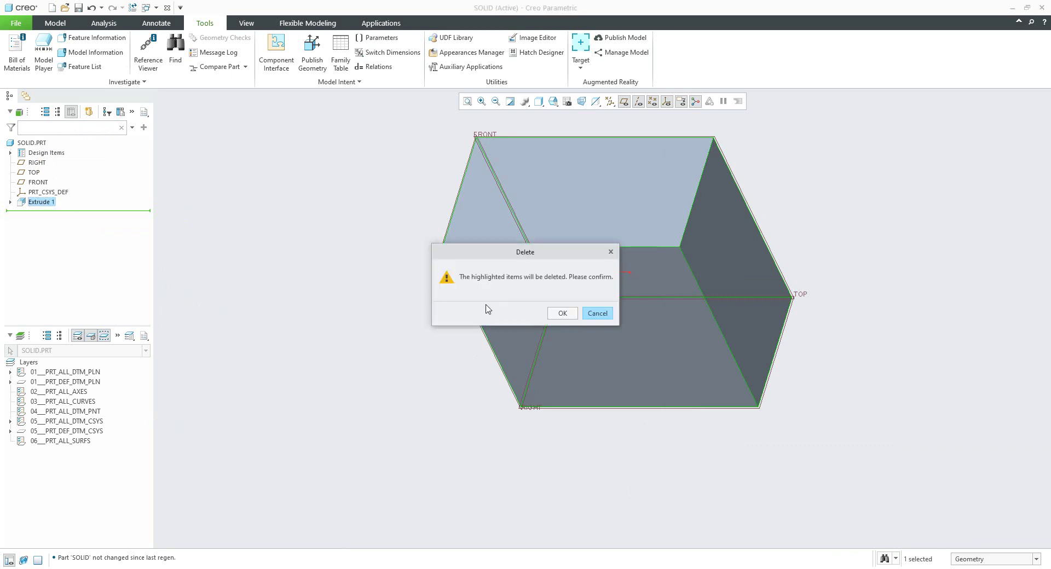
click(561, 317)
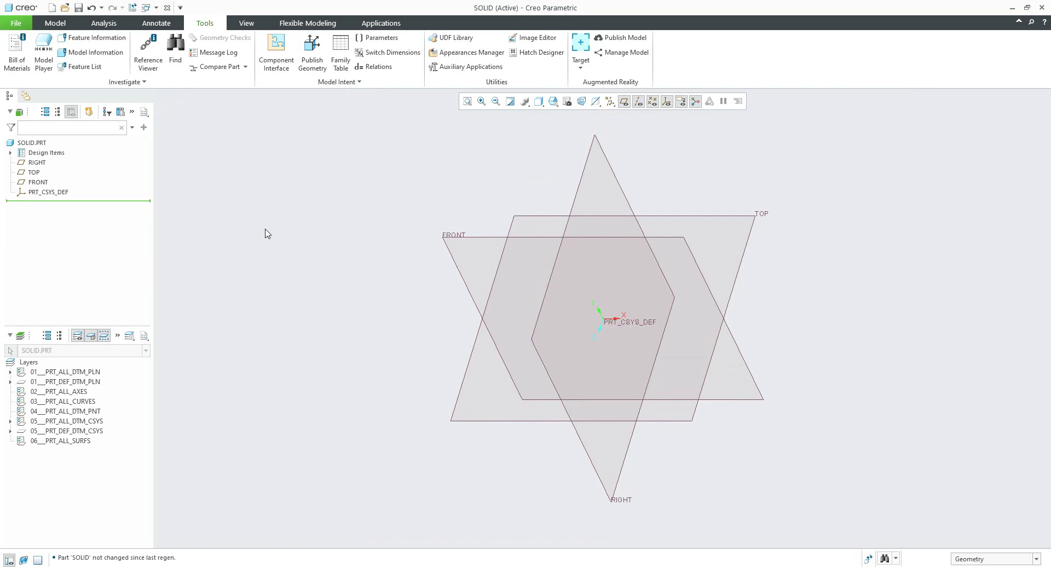
Create a datum axis through the FRONT and RIGHT planes and name it d_axis.
click(56, 23)
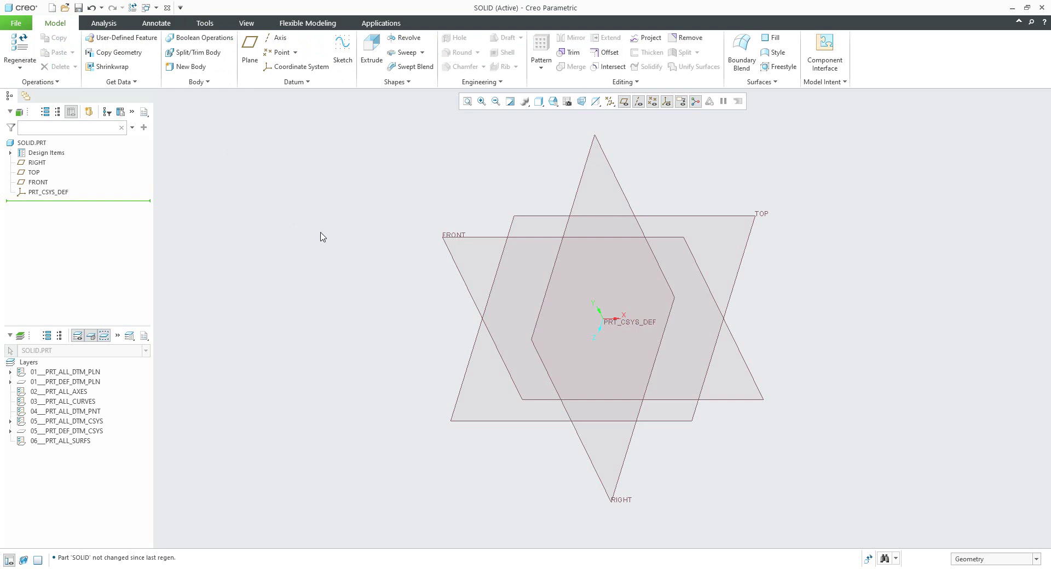
click(276, 37)
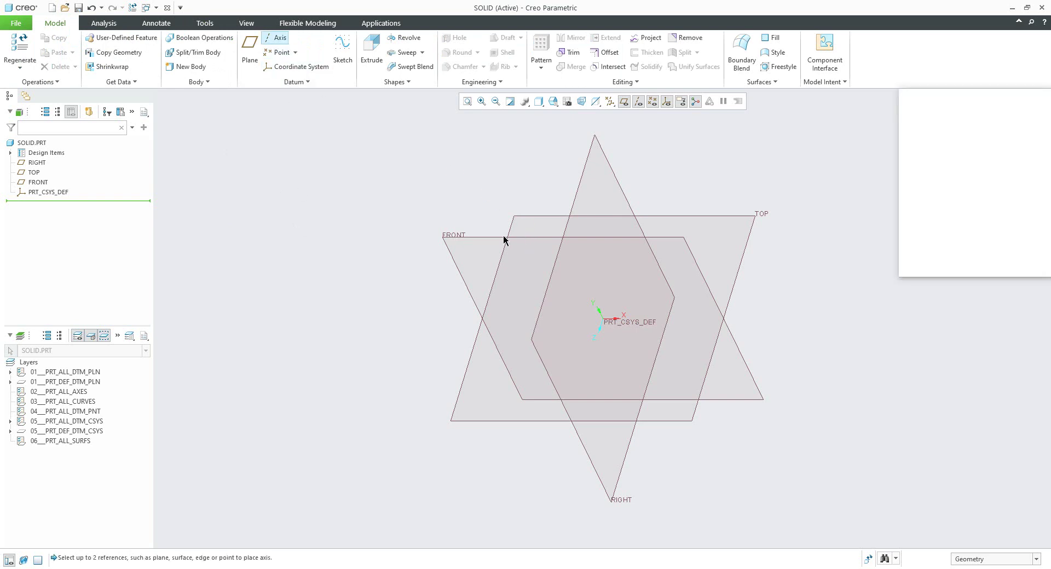
click(471, 235)
ctrl+click(580, 179)
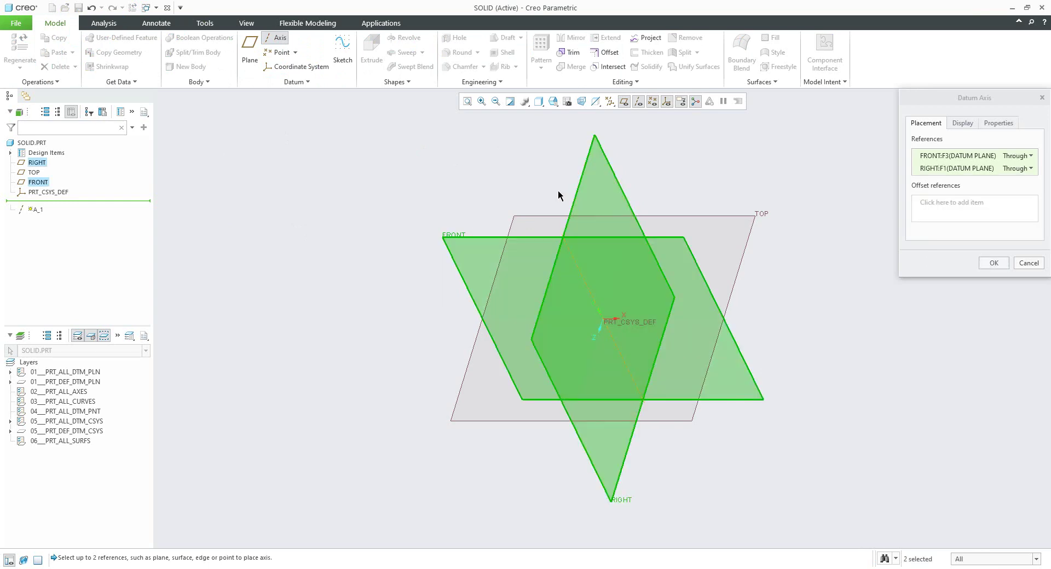
click(998, 122)
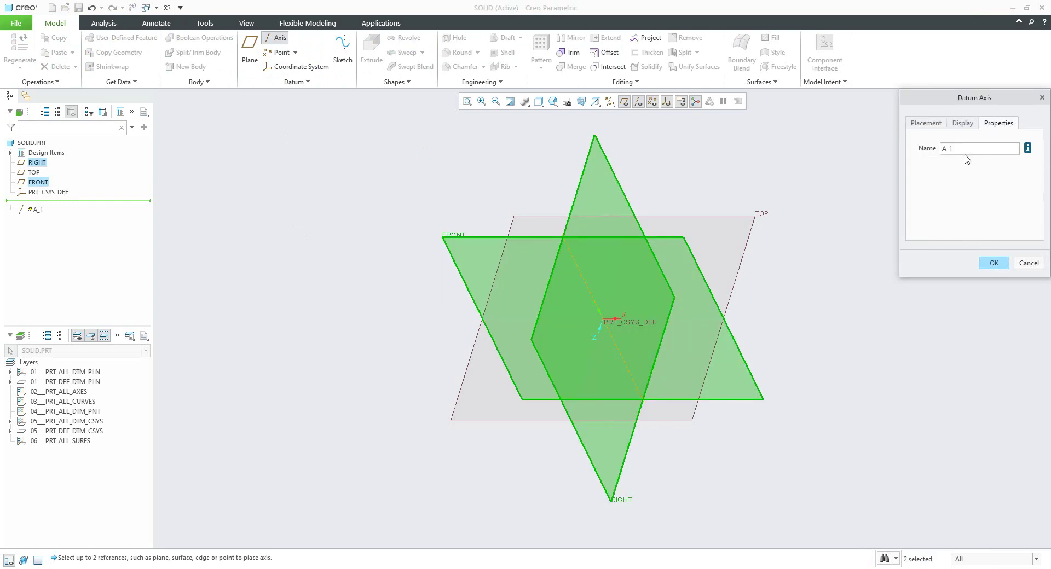
text(d_axis)
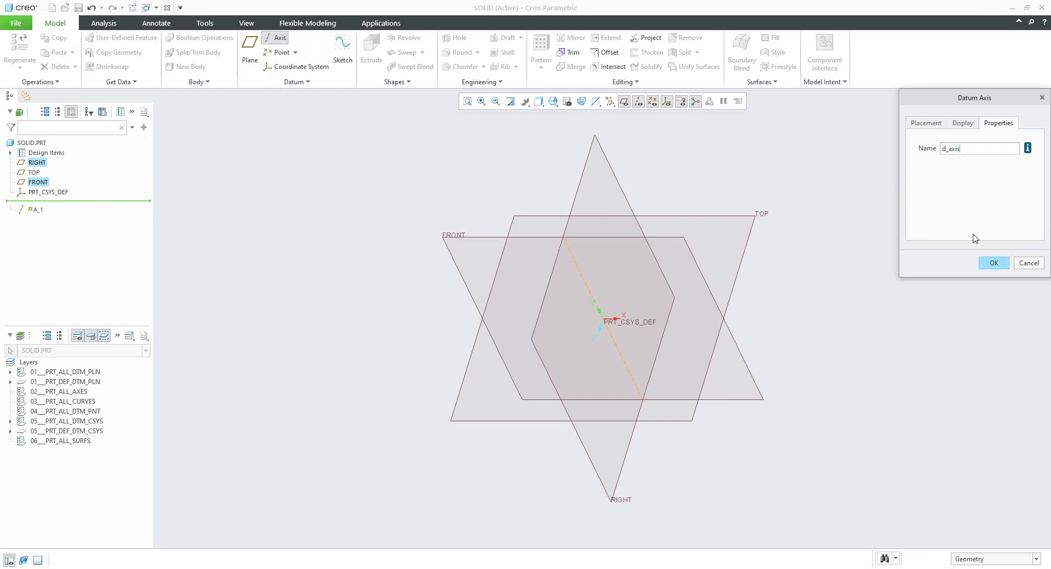
click(994, 262)
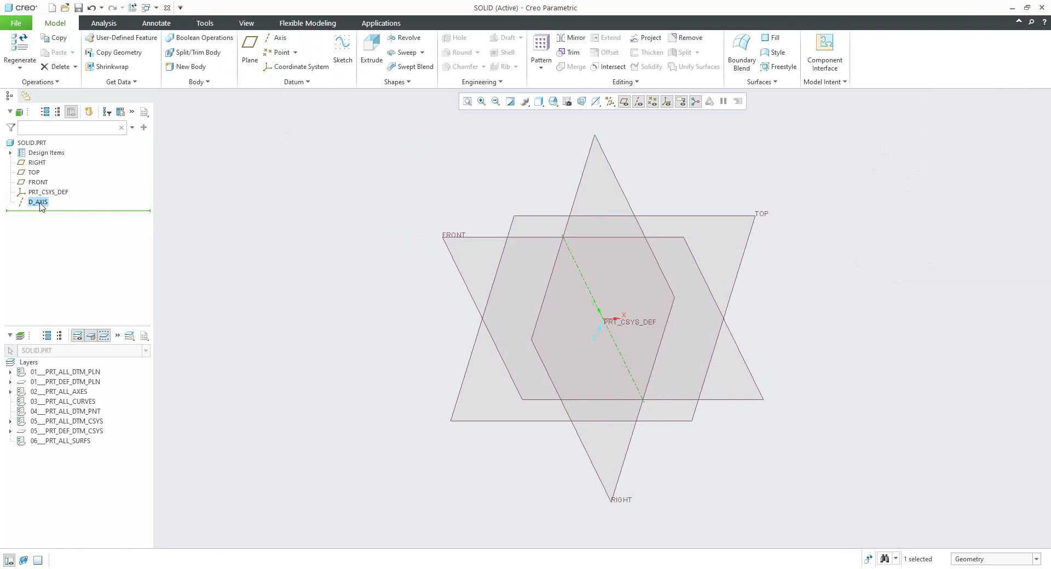
Reorder D_AXIS to sit between the FRONT plane and PRT_CSYS_DEF in the feature order.
drag(40, 206, 33, 185)
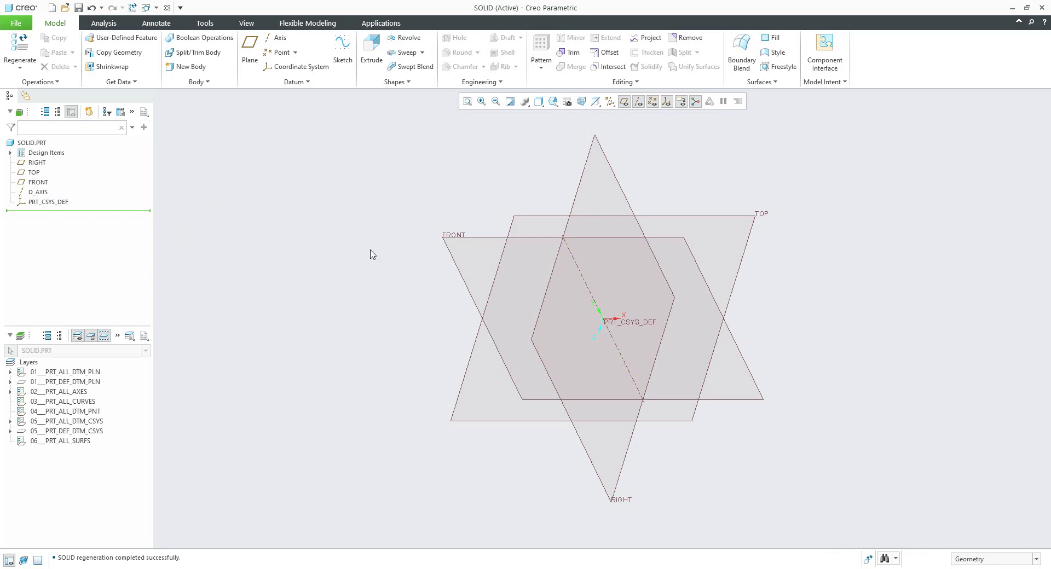
middle_drag(492, 258, 508, 267)
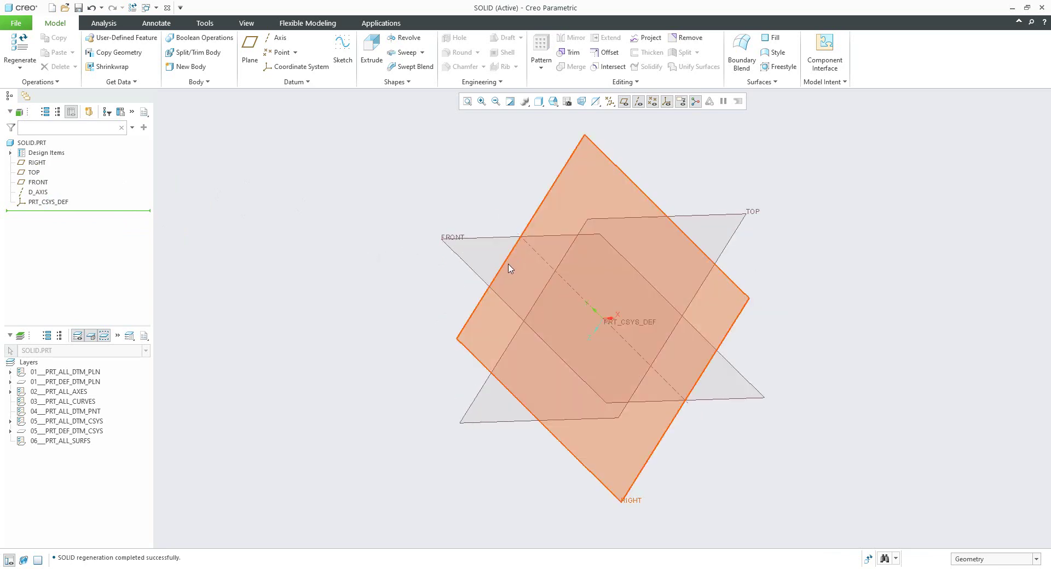
key(ctrl+d)
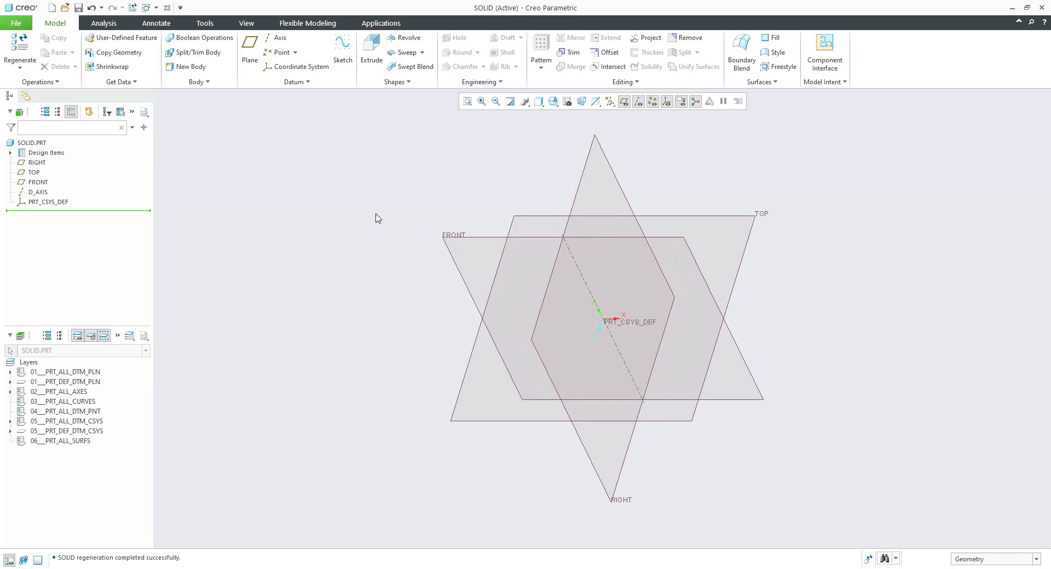
Rotate the model to a tilted three-dimensional orientation and save it as a new view named 3D.
click(568, 104)
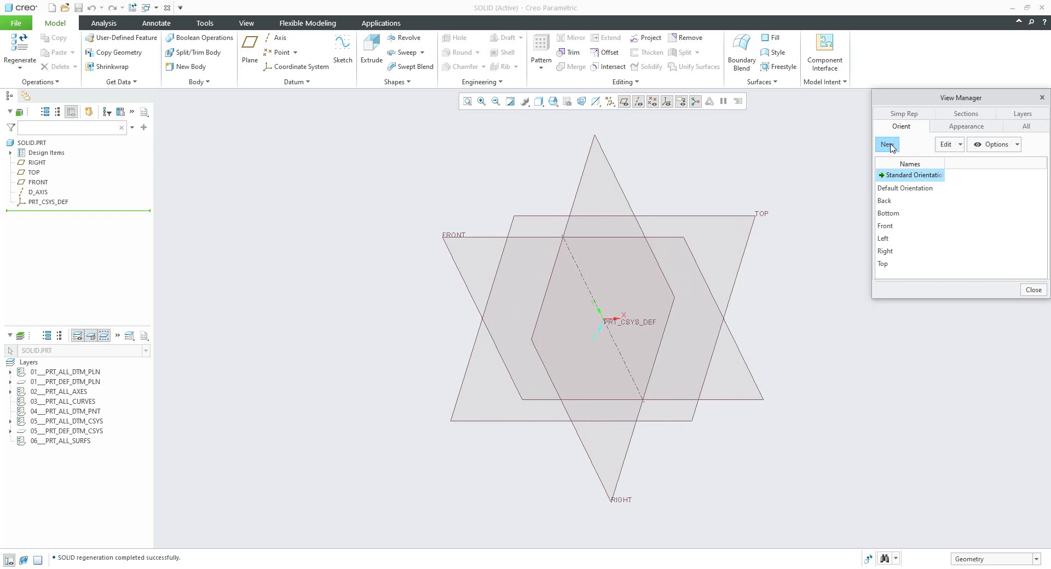
middle_drag(604, 305, 605, 257)
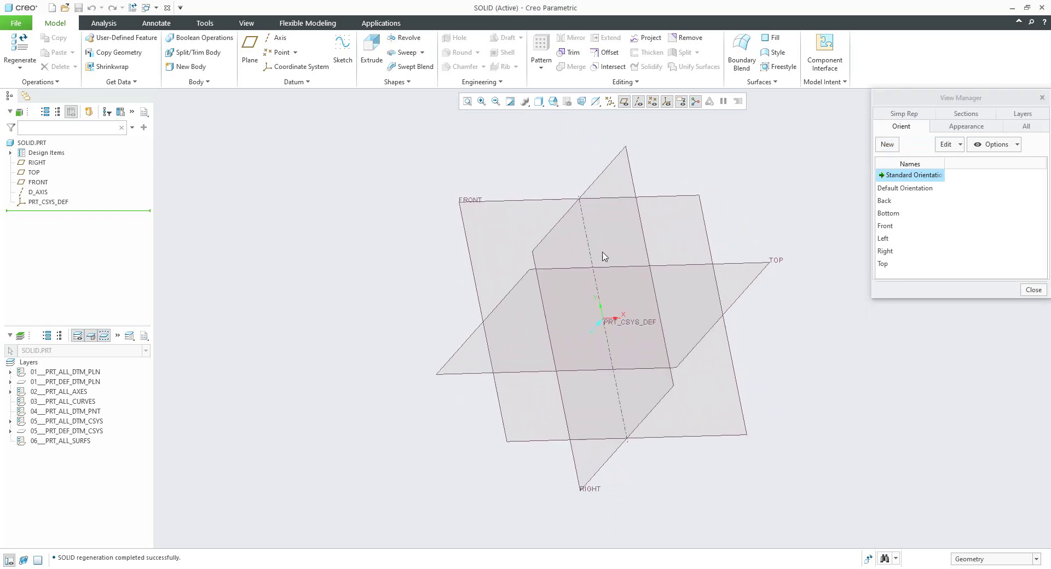
click(890, 144)
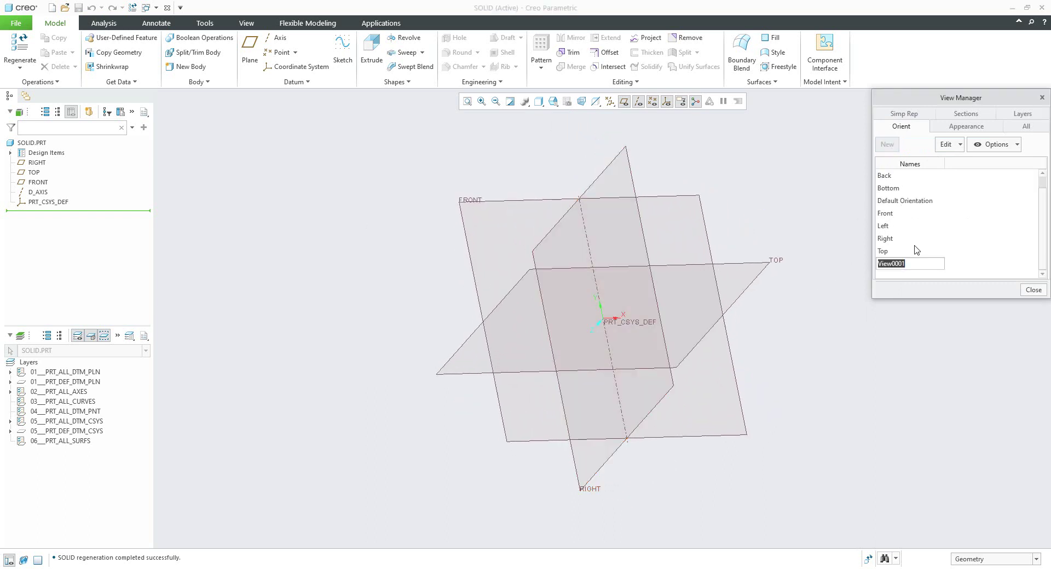
text(3D)
key(Return)
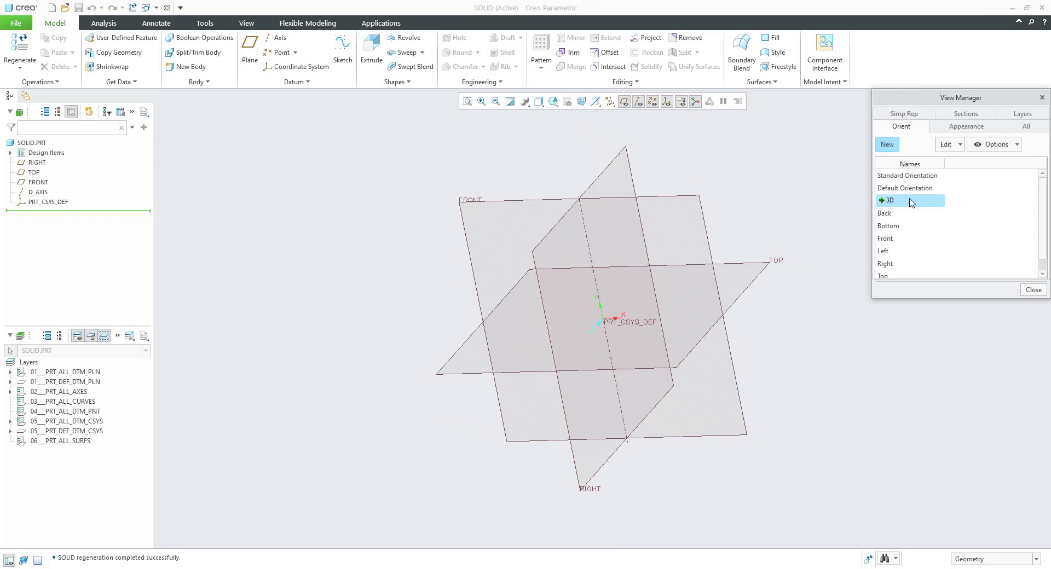
Check the Bottom, 3D and Default Orientation views, close the View Manager and look for 3D among the saved orientations.
double_click(888, 225)
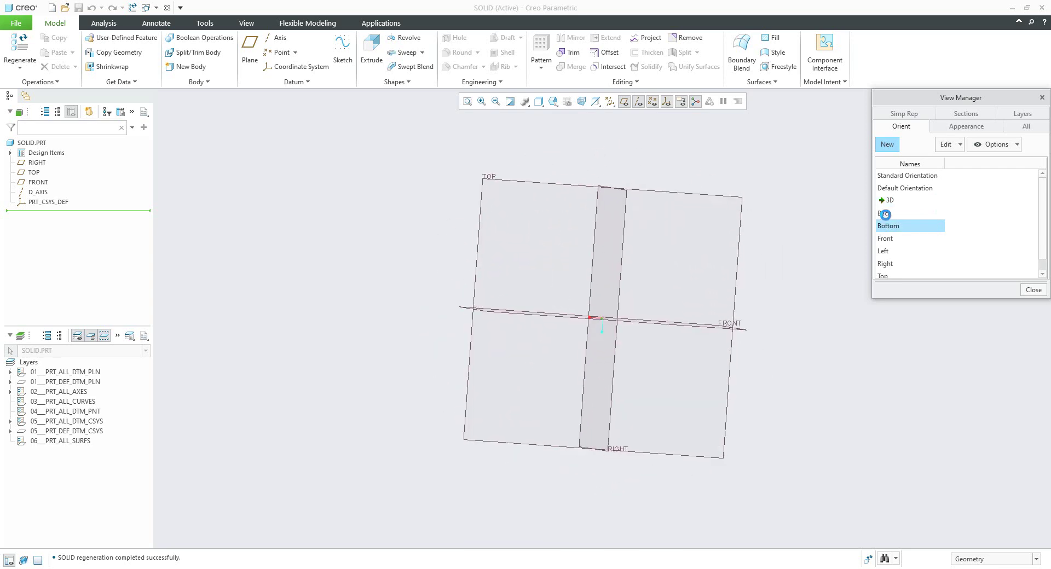
double_click(889, 200)
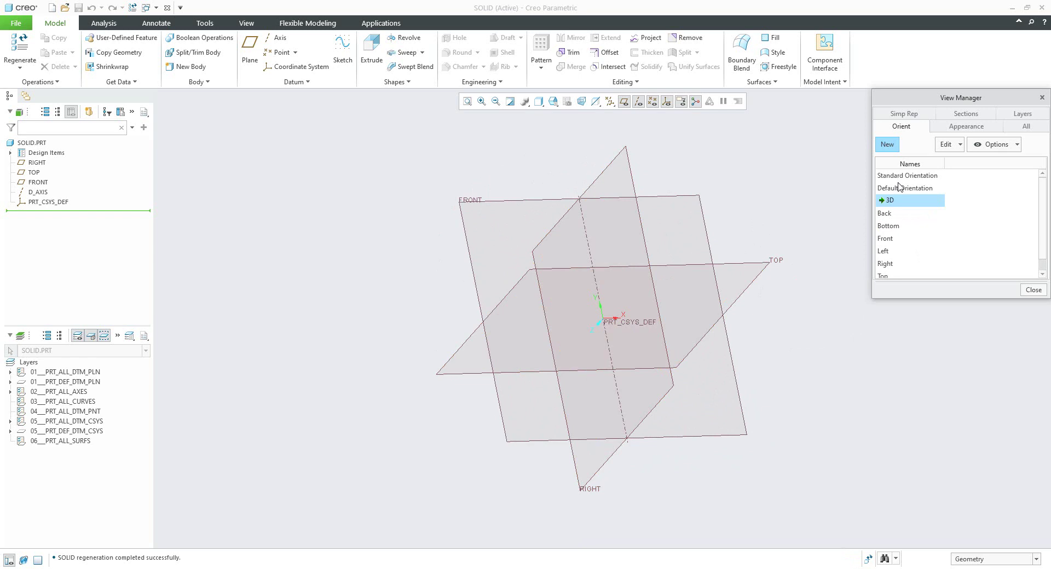
double_click(904, 188)
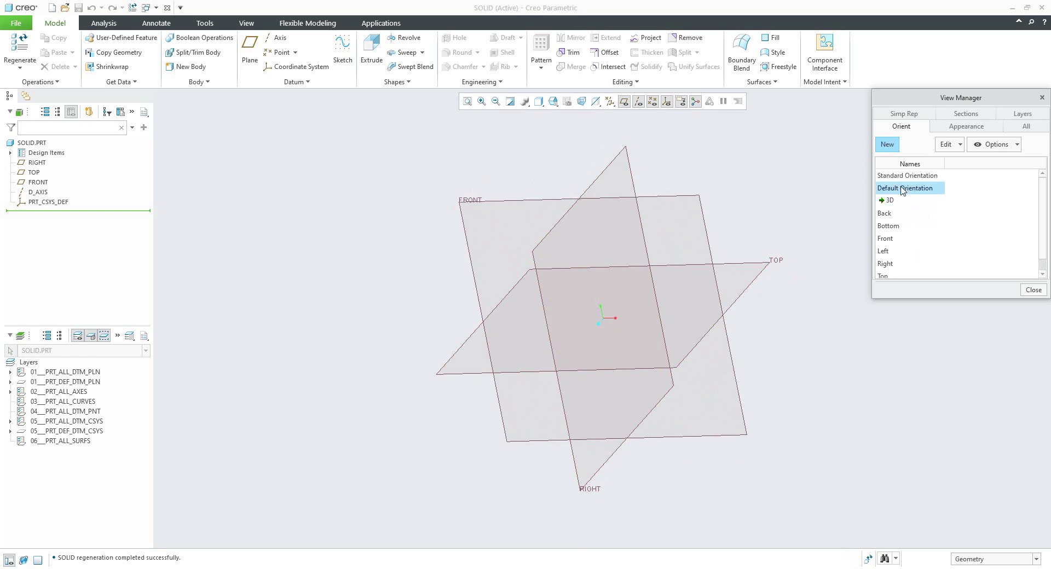
click(1033, 290)
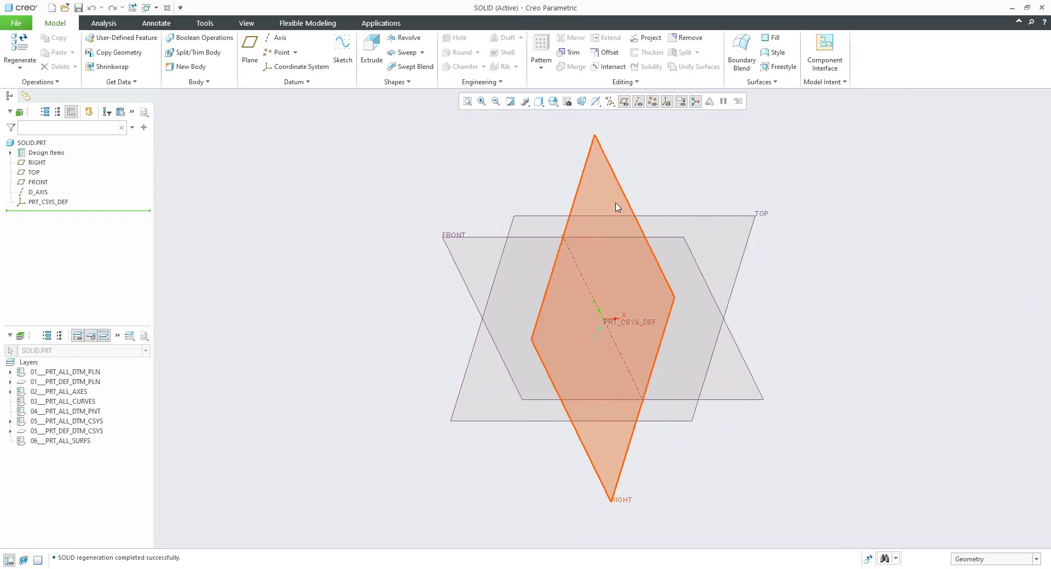
click(553, 101)
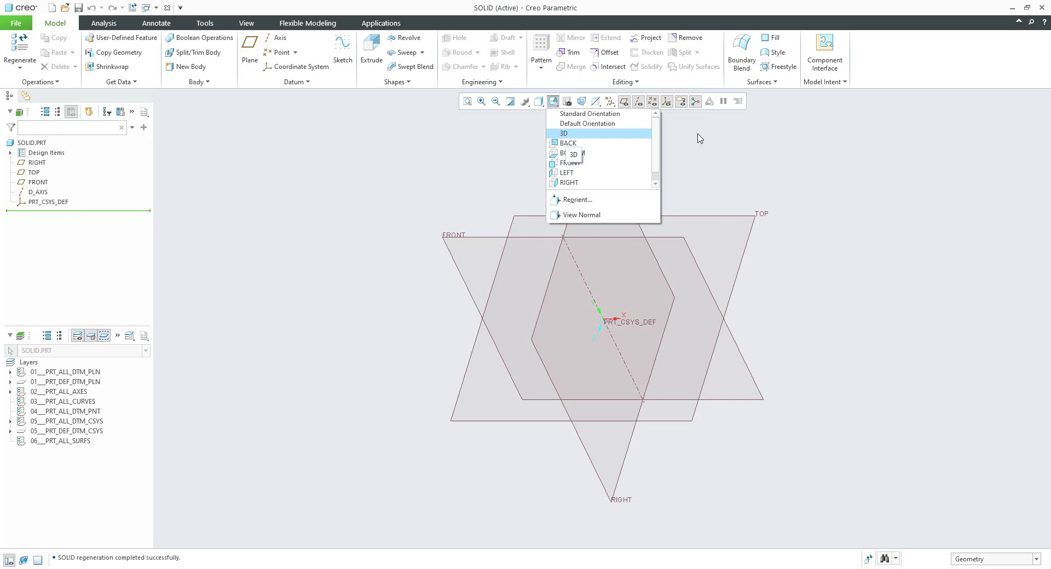
click(725, 153)
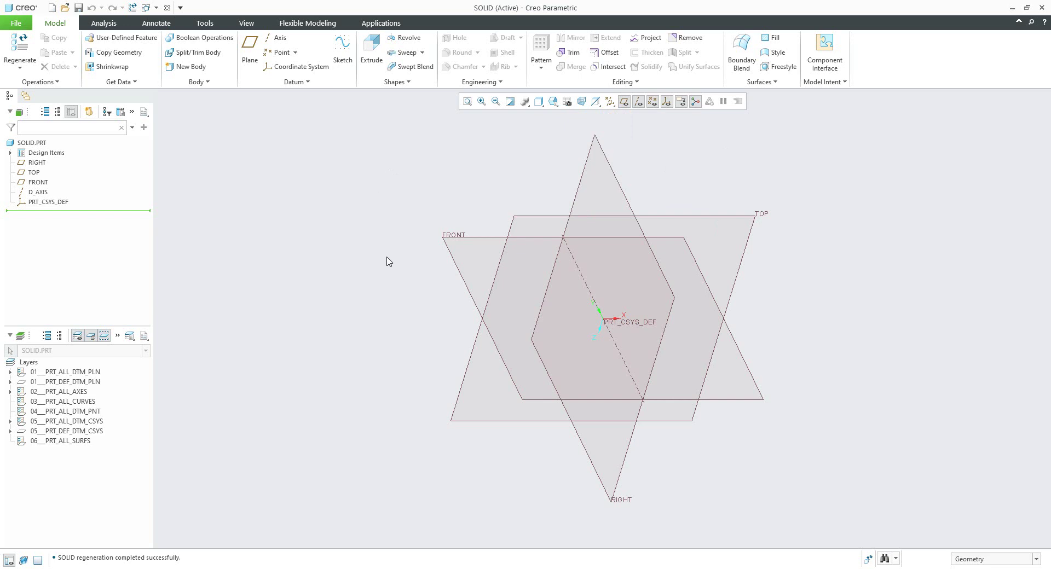
Hide the layer tree and display it again.
click(131, 111)
click(153, 129)
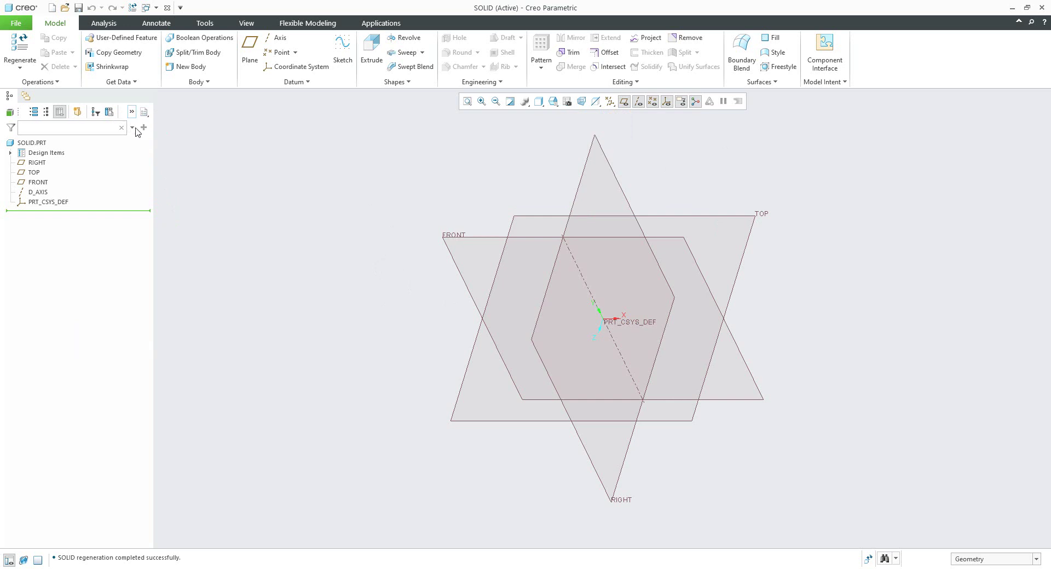
click(131, 112)
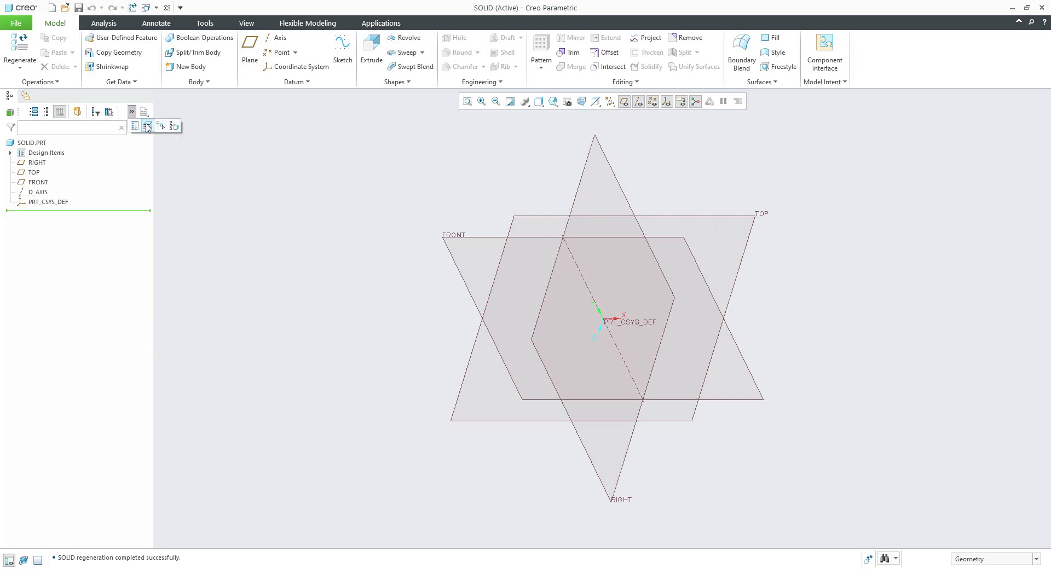
click(147, 126)
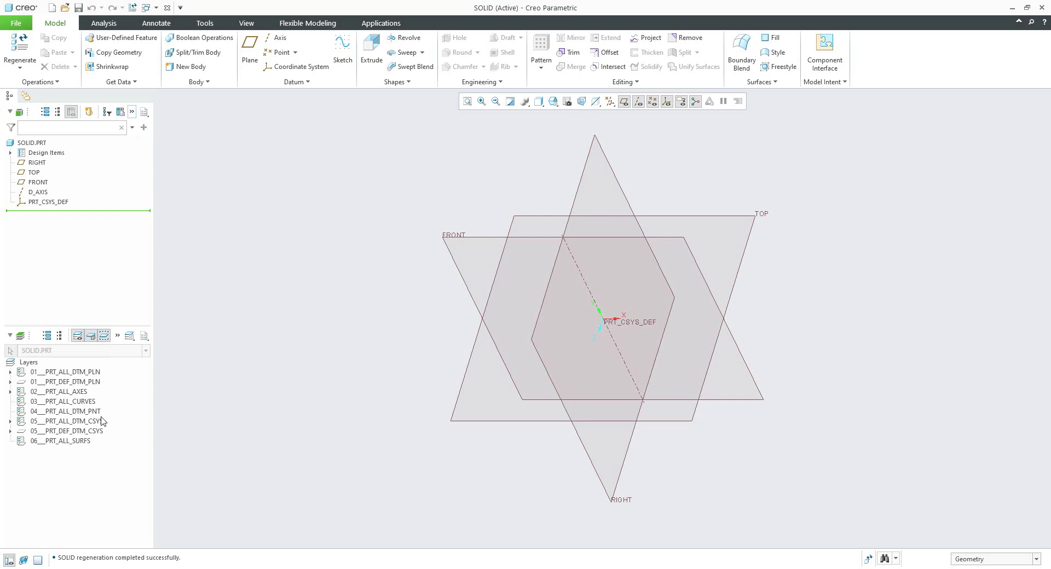
Delete all default layers, from 01___PRT_ALL_DTM_PLN through 06___PRT_ALL_SURFS, and confirm the deletion.
click(77, 373)
shift+click(67, 443)
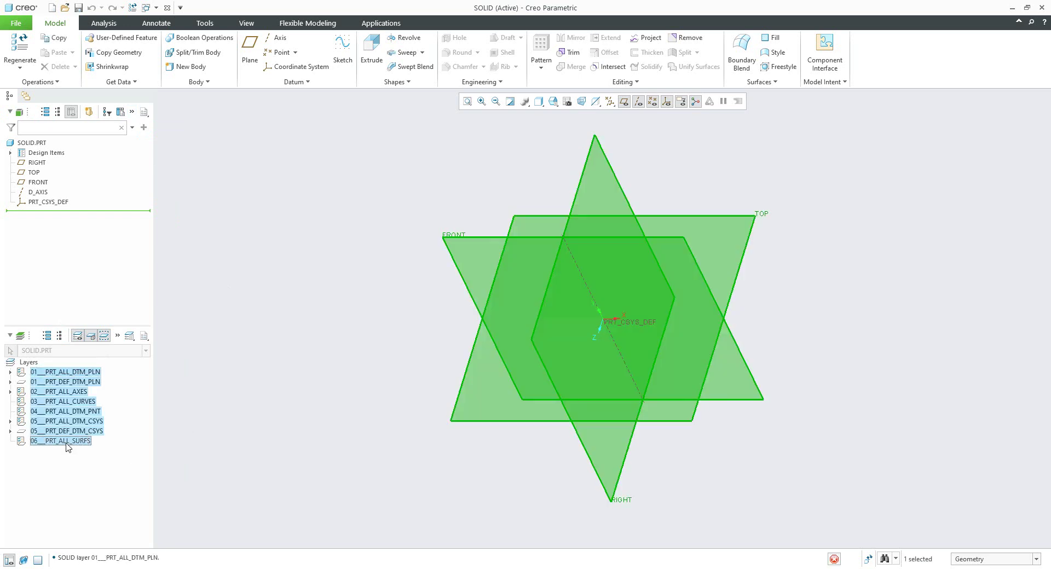
right_click(67, 442)
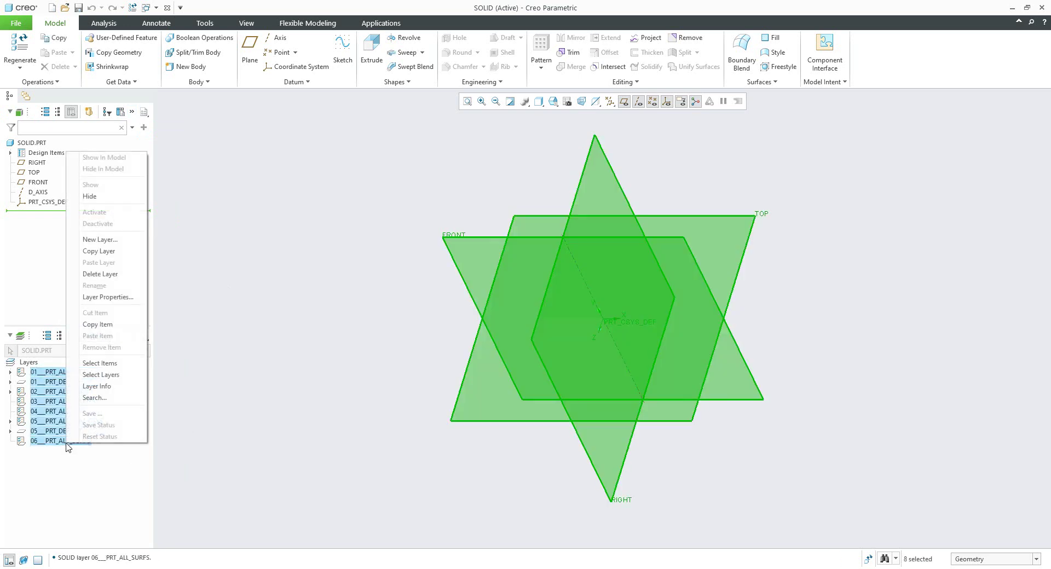
click(100, 274)
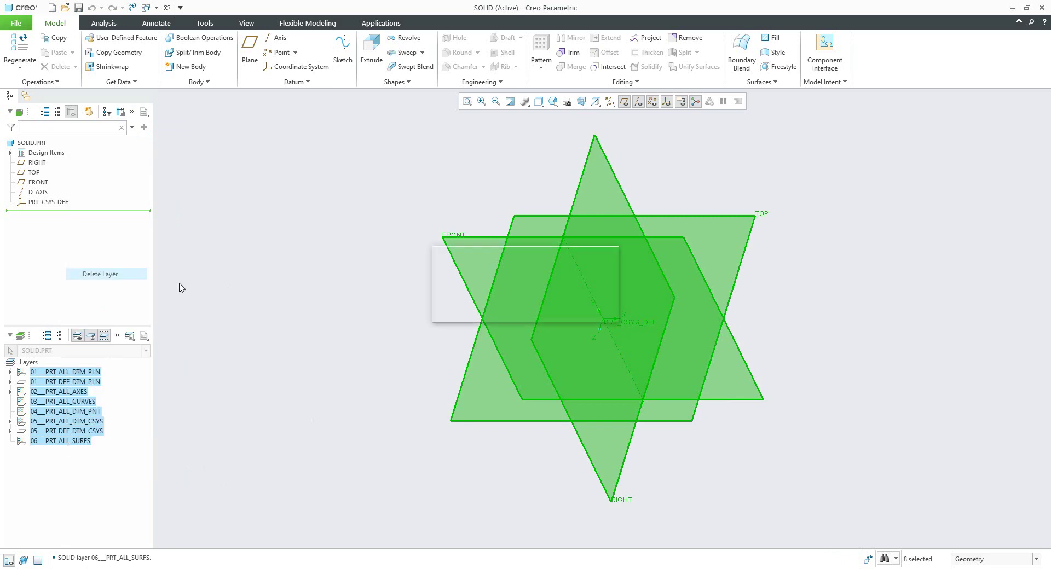
click(546, 311)
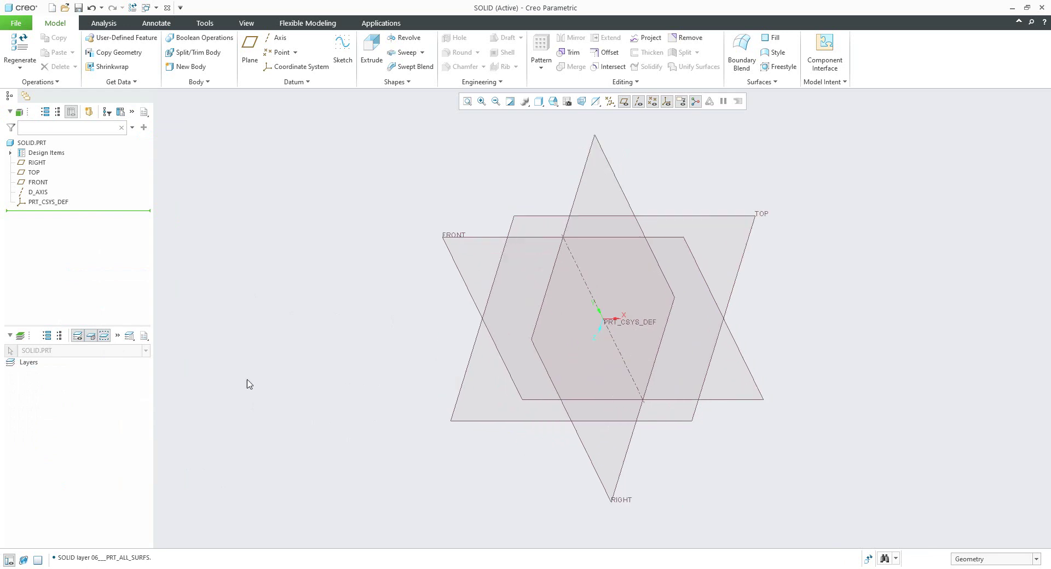
Create a layer named d_dtm containing the RIGHT, FRONT and TOP datum planes.
right_click(89, 414)
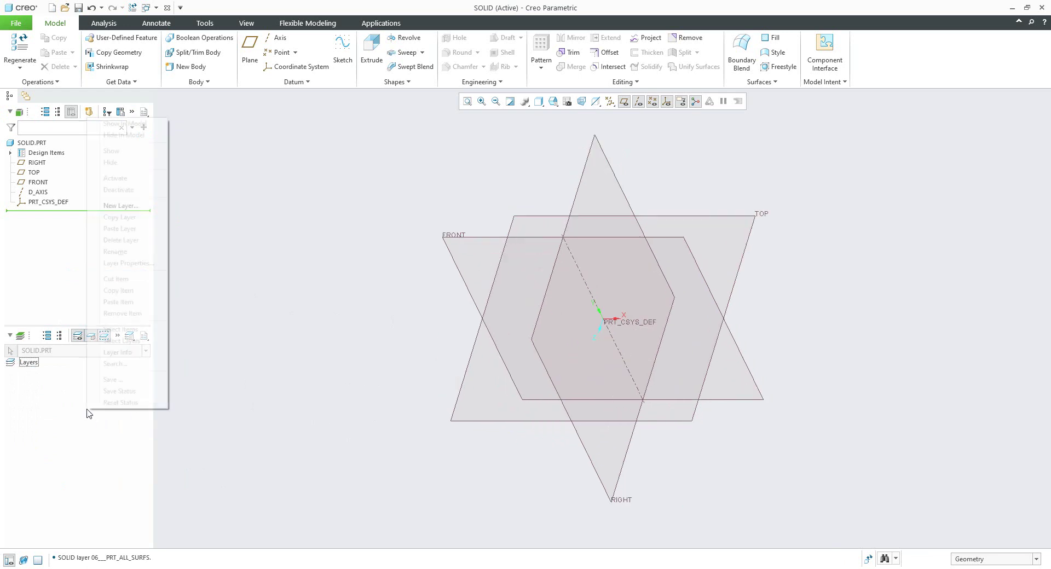
click(122, 207)
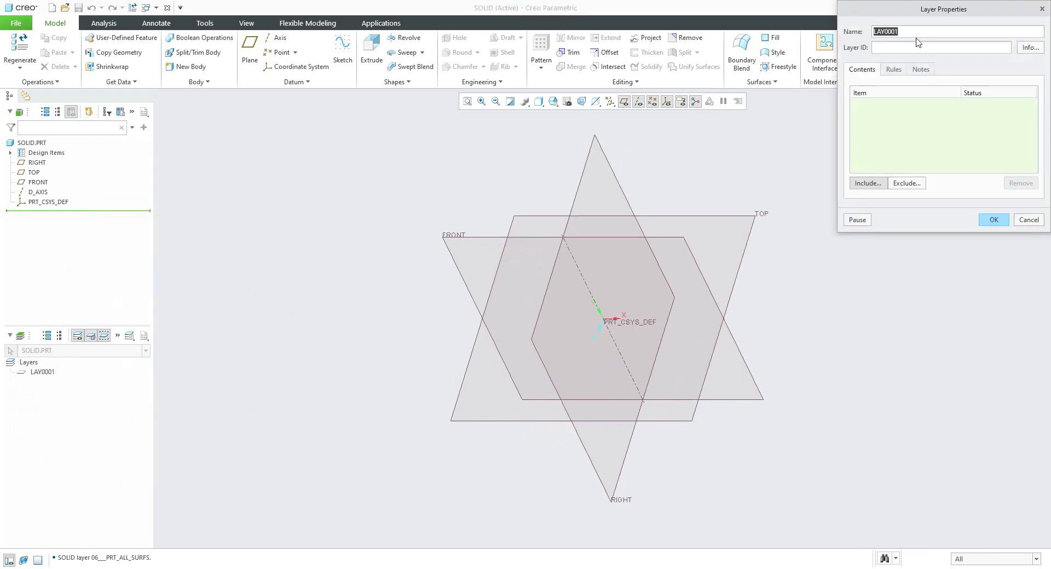
text(d_dtm)
click(36, 164)
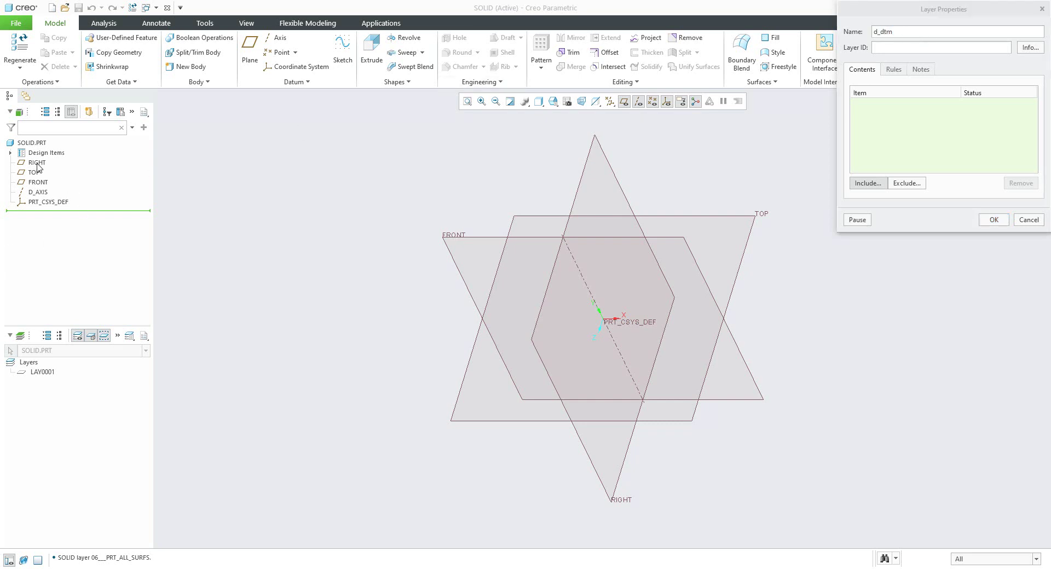
click(462, 235)
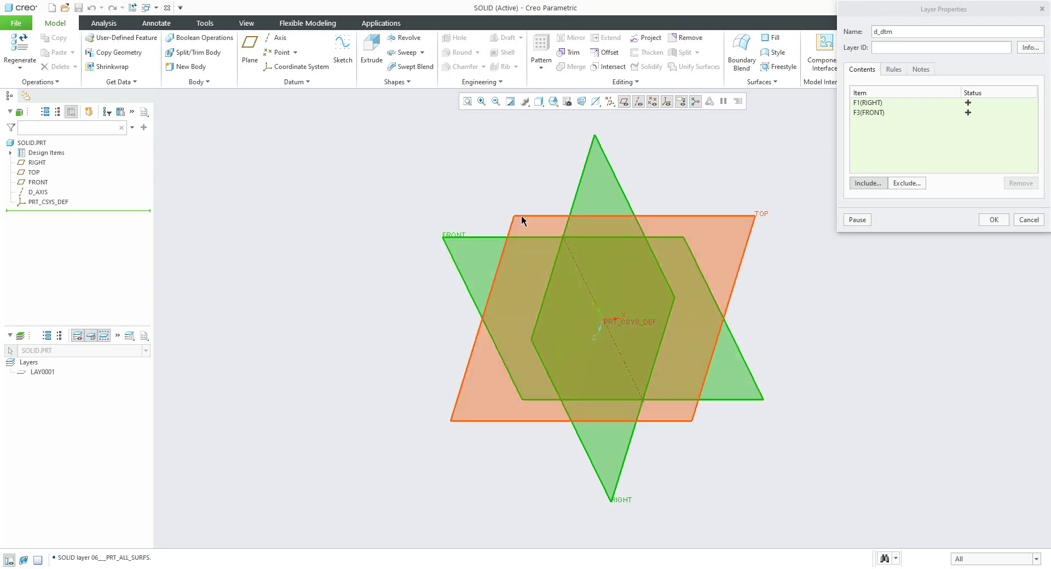
click(522, 216)
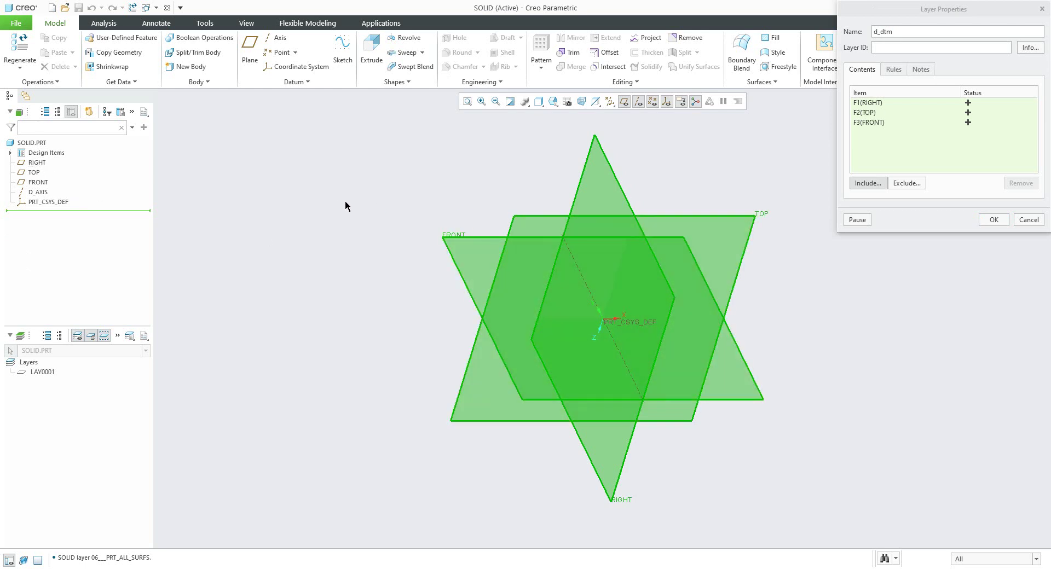
click(993, 220)
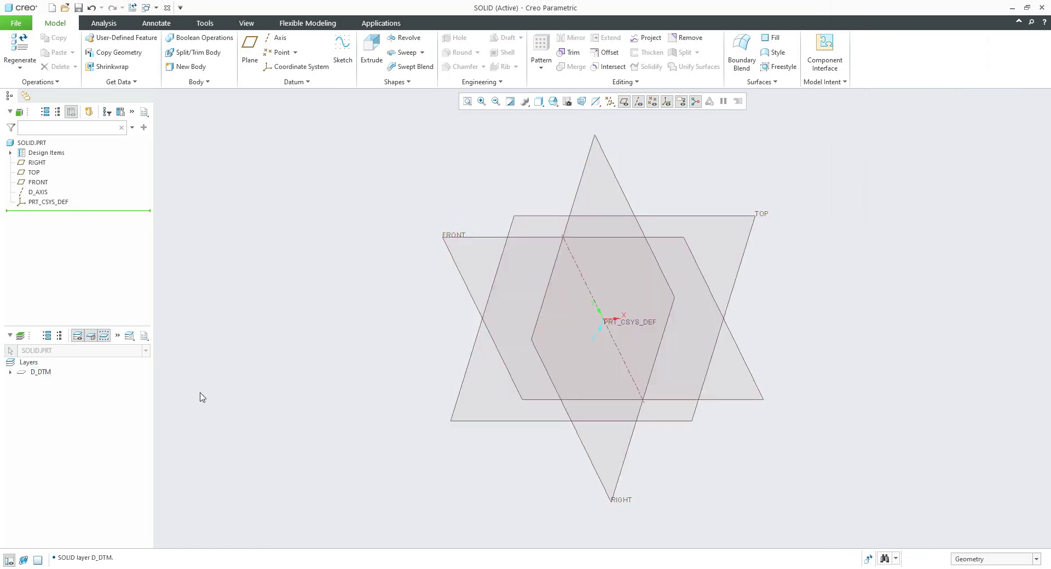
Create a layer named COG containing the PRT_CSYS_DEF coordinate system.
right_click(69, 414)
click(104, 208)
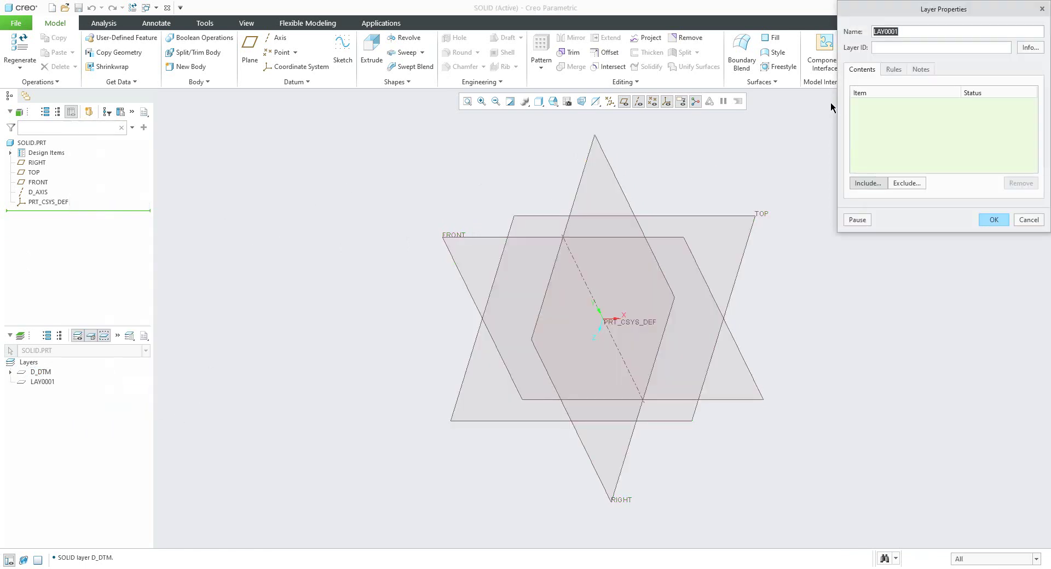
text(COG)
click(34, 204)
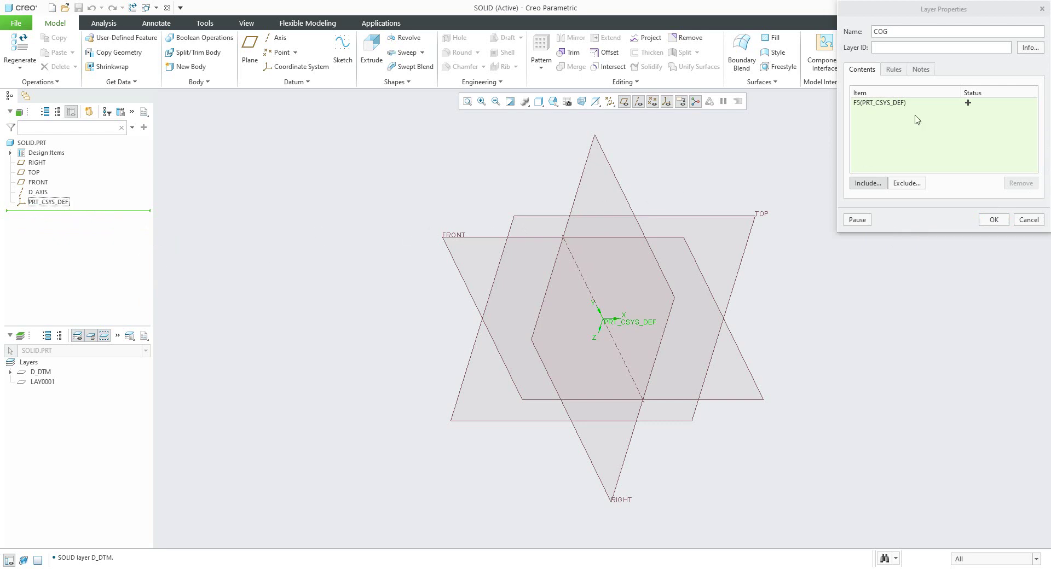
click(877, 33)
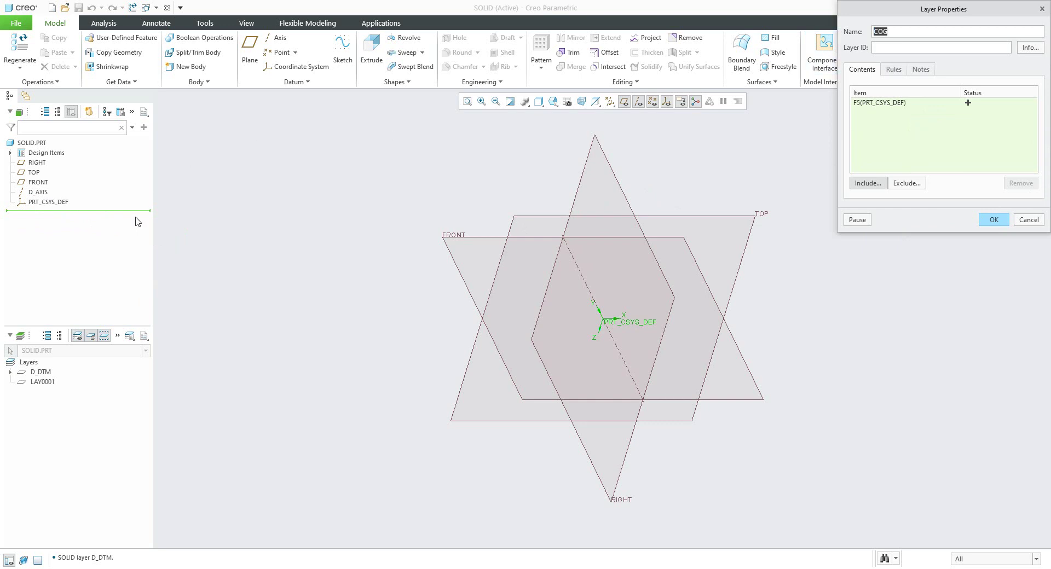
click(994, 220)
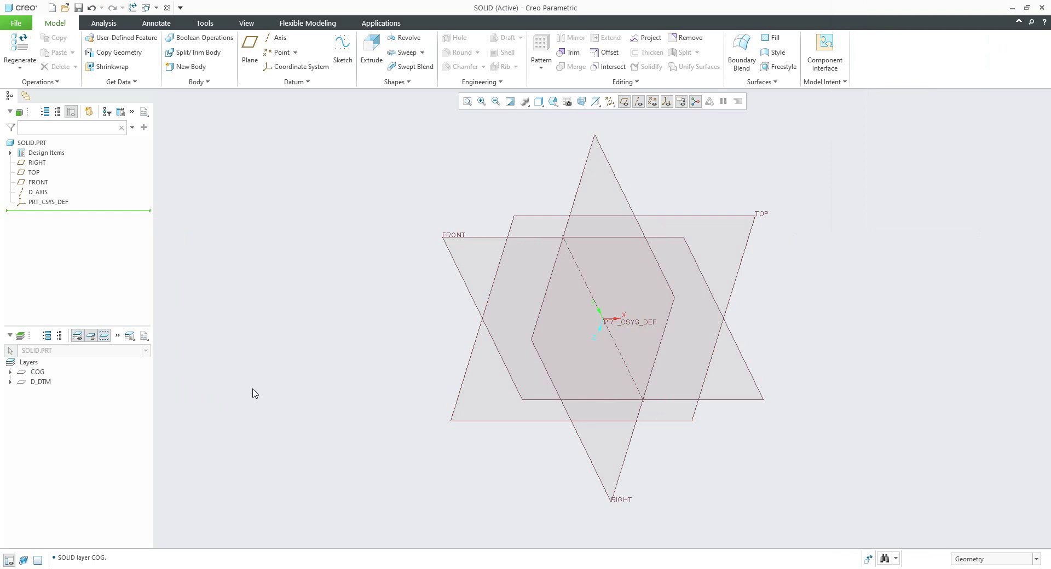
Rename the PRT_CSYS_DEF coordinate system to CS0 in the model tree.
click(47, 203)
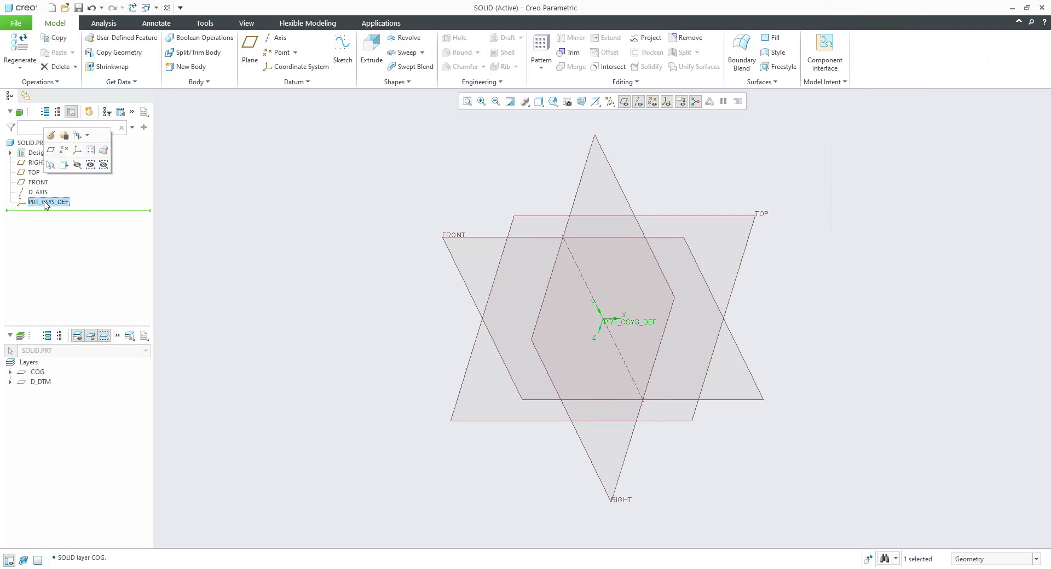
click(47, 202)
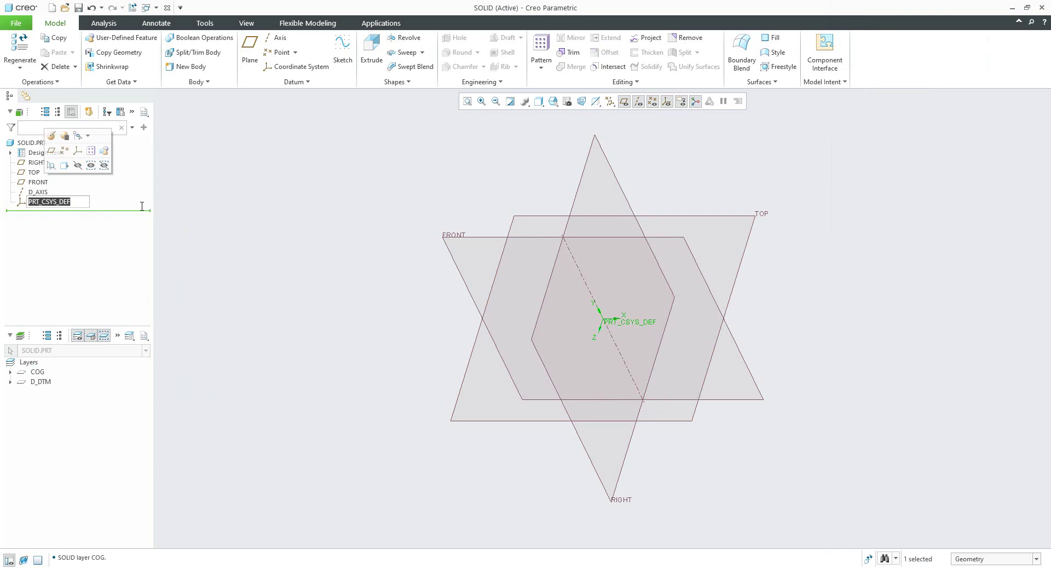
text(CS0)
key(Return)
click(275, 330)
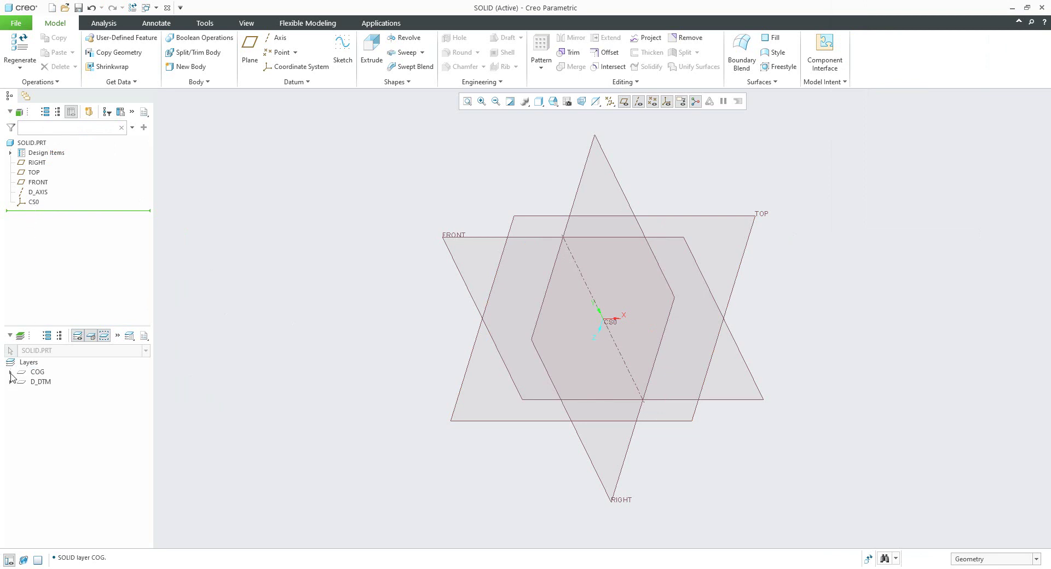
Rename the COG layer to CSO and expand it to show its contents.
click(10, 373)
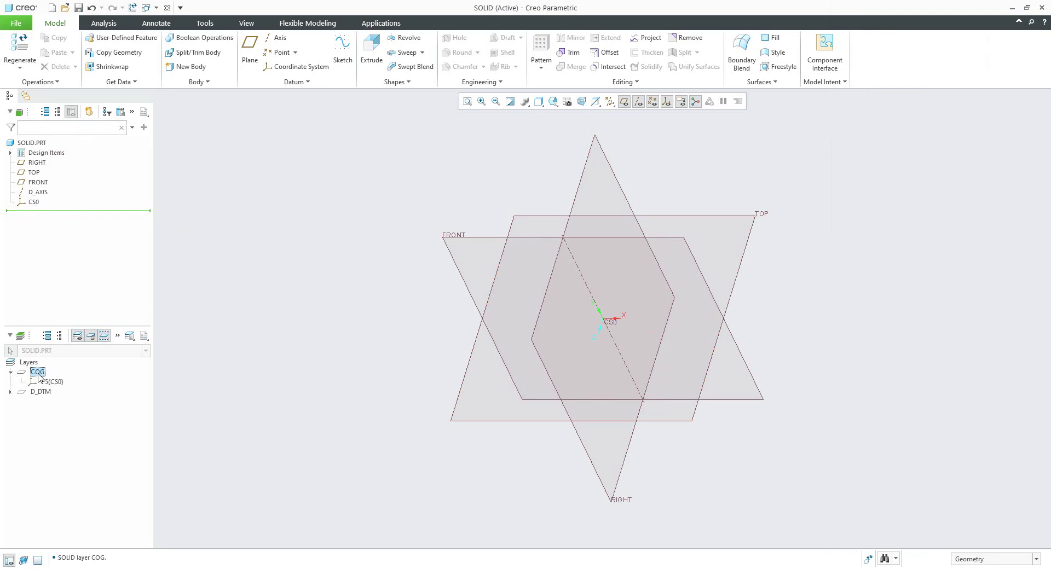
right_click(36, 372)
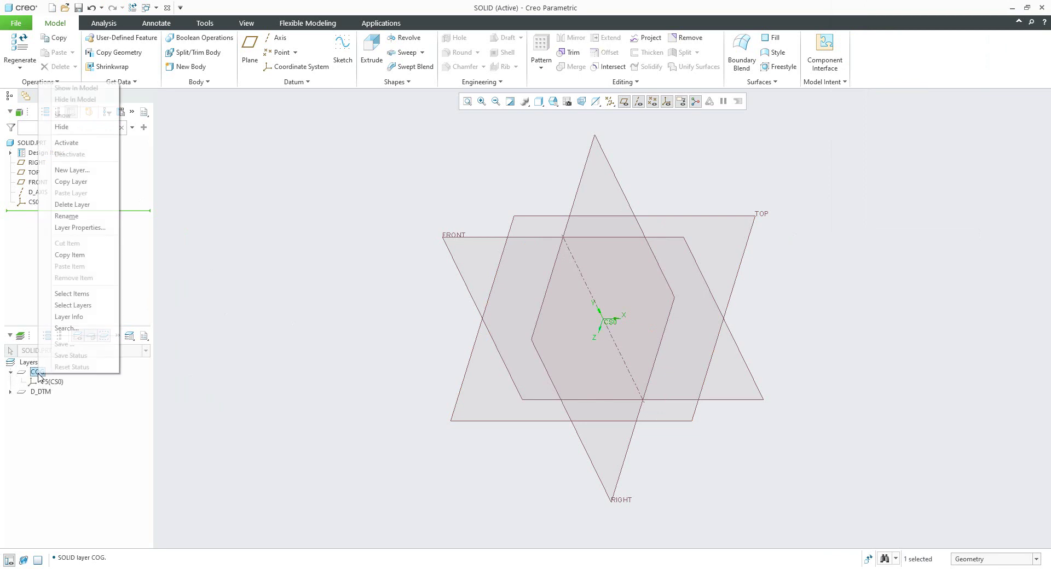
click(82, 216)
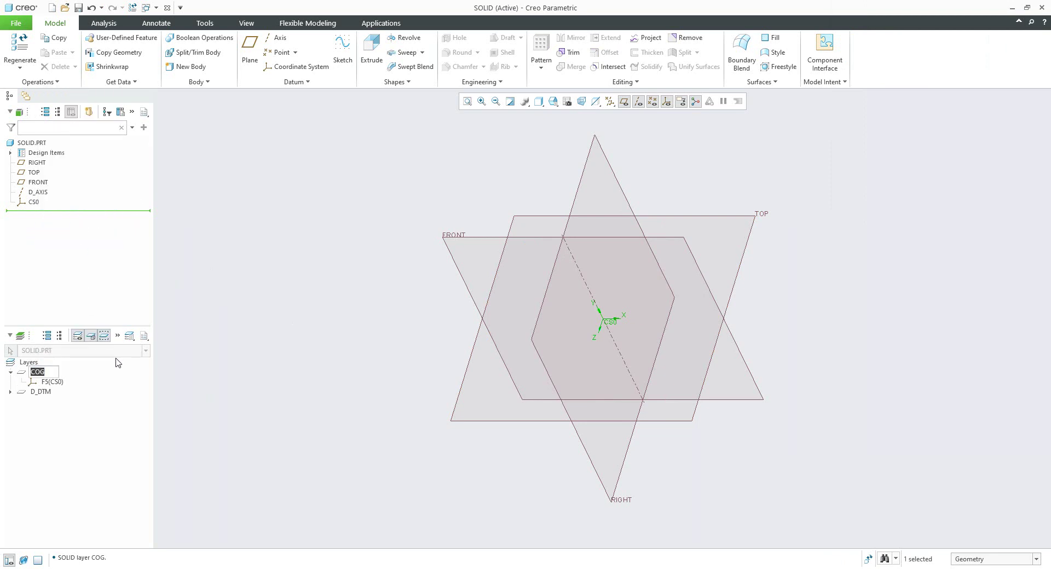
text(CS0)
key(Return)
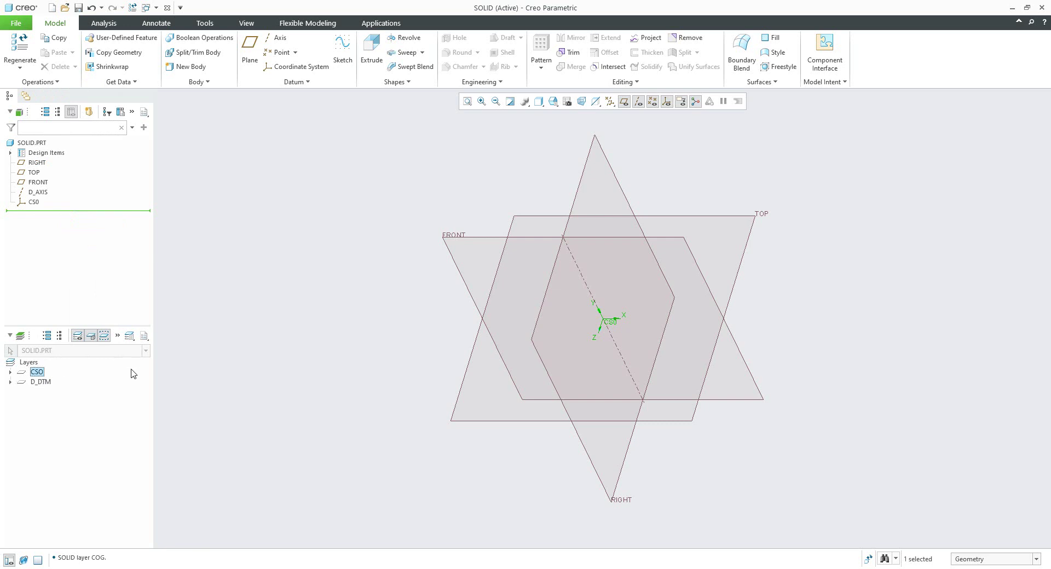
click(10, 372)
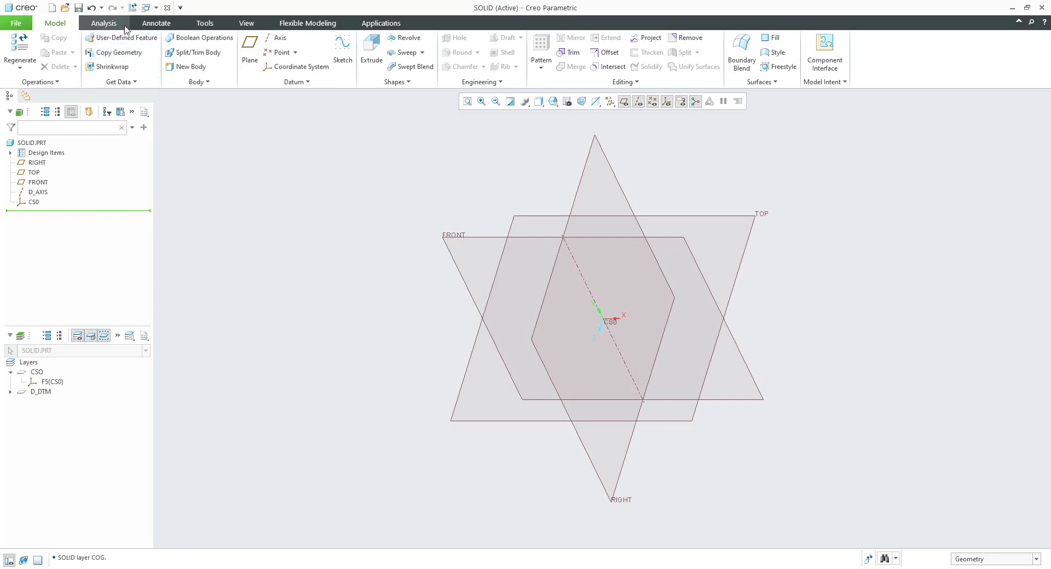
click(156, 23)
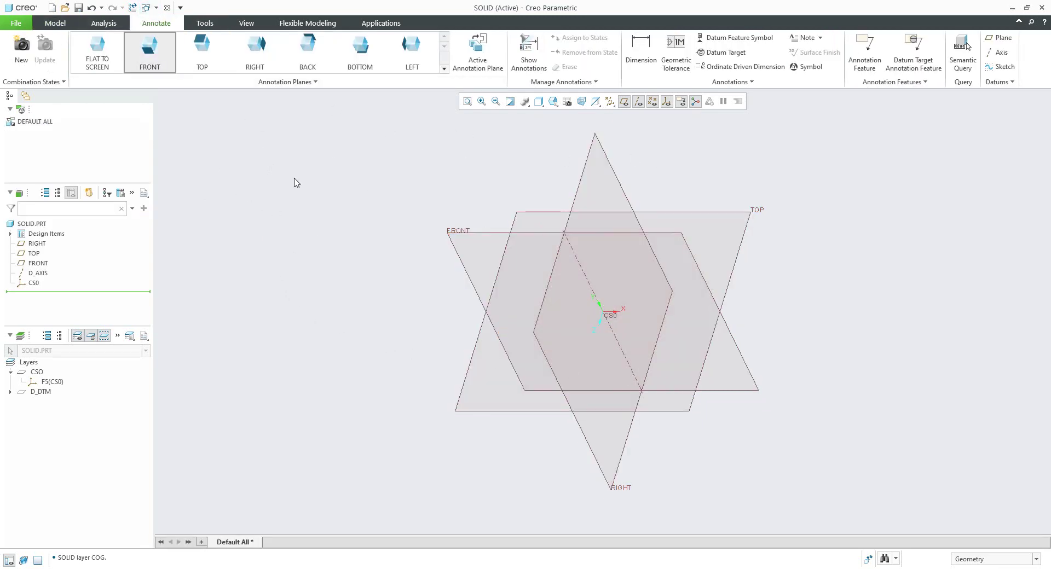
click(55, 23)
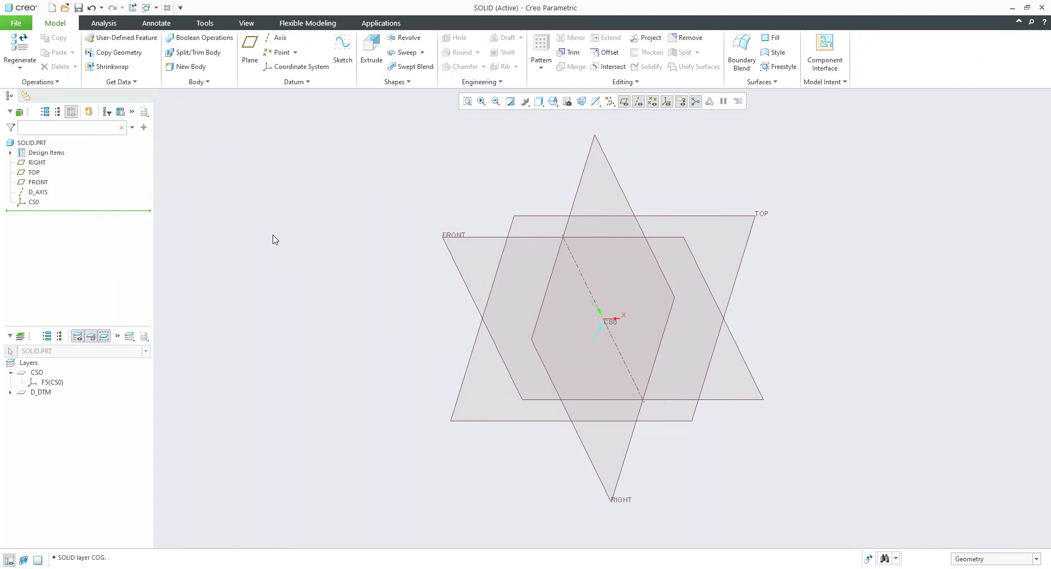
Examine the templates and file options offered for a new solid part when the default template is not used.
key(ctrl+n)
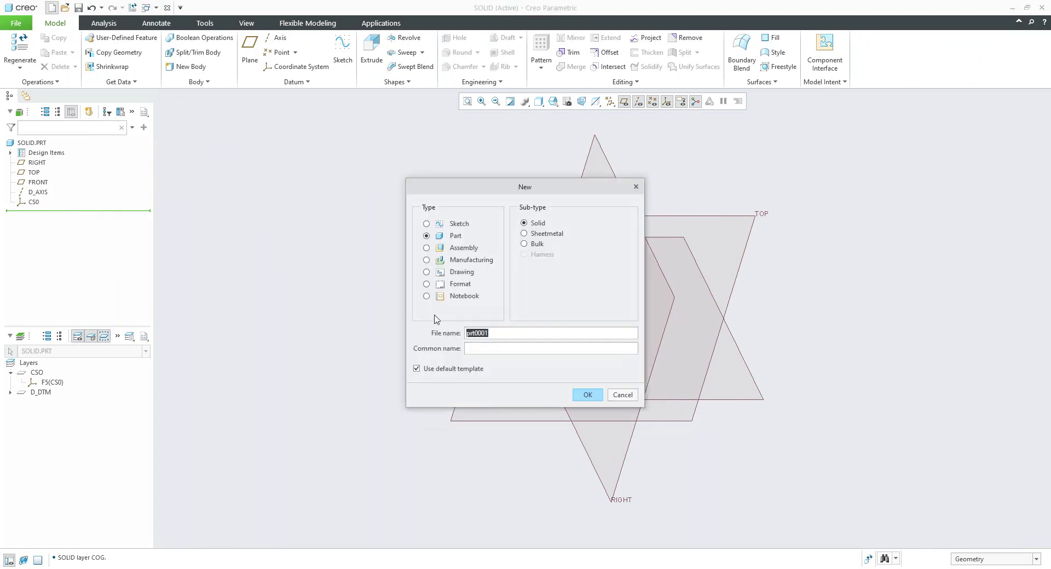
click(416, 370)
click(587, 396)
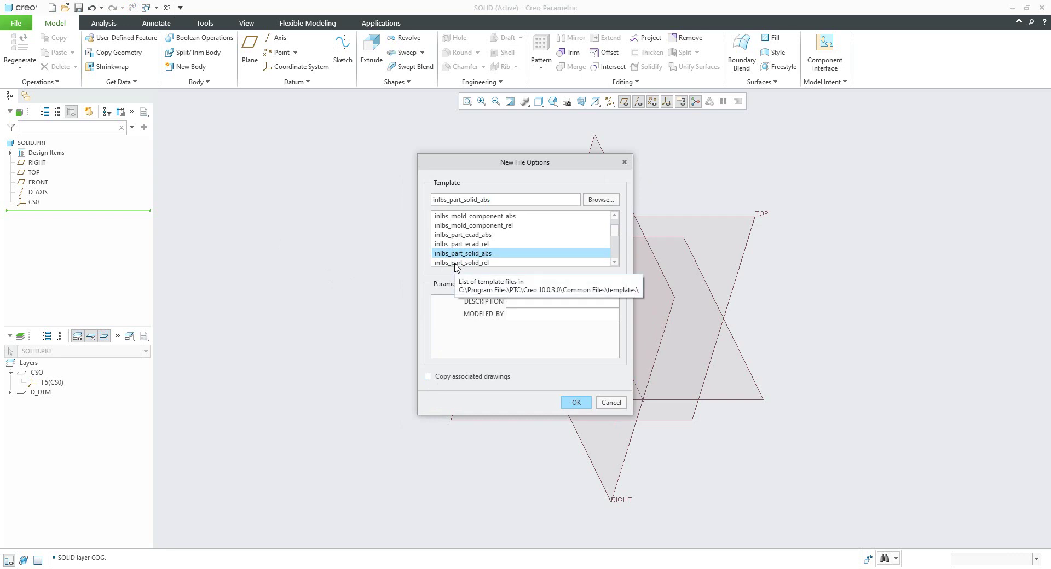
click(427, 378)
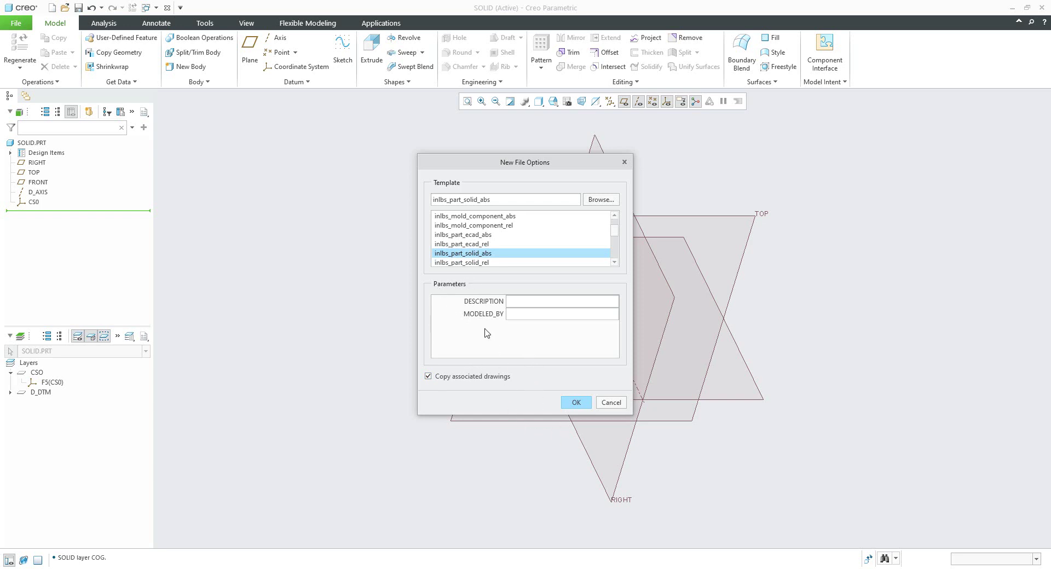
click(611, 404)
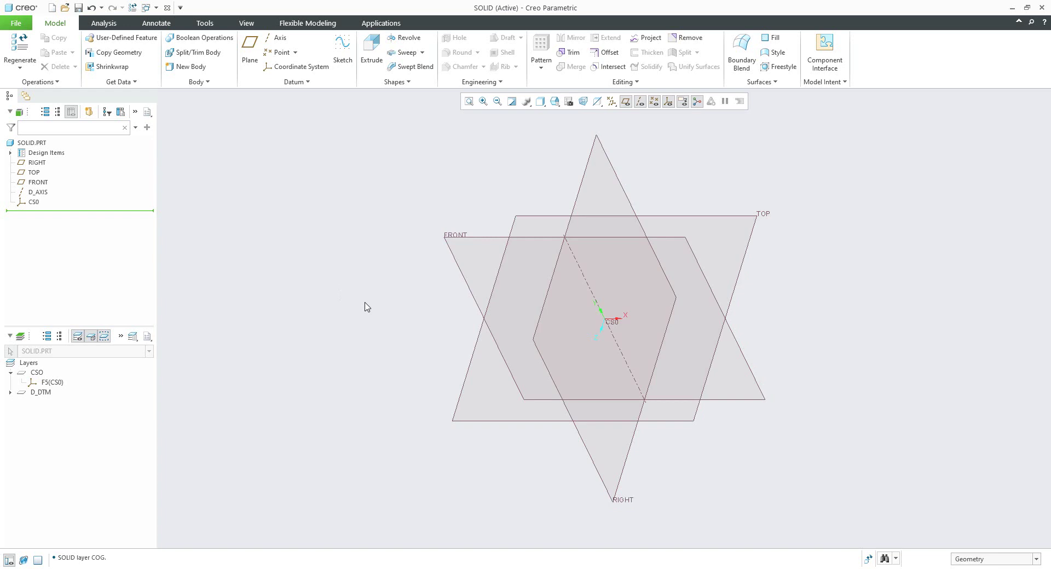
Examine the template options in config.pro, including template_designasm, template_sheetmetalpart and template_solidpart, with their full value paths.
click(14, 25)
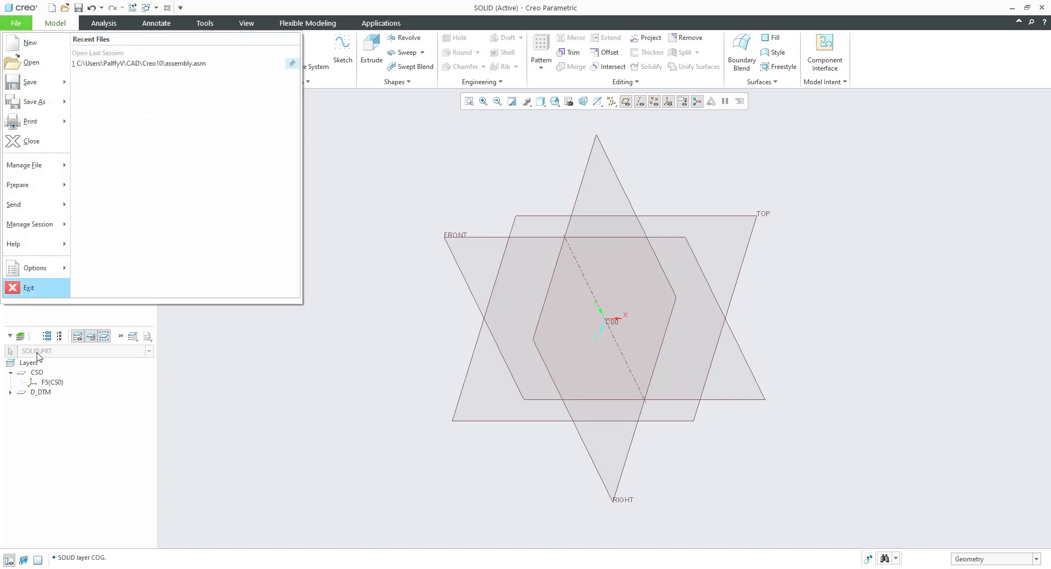
click(34, 270)
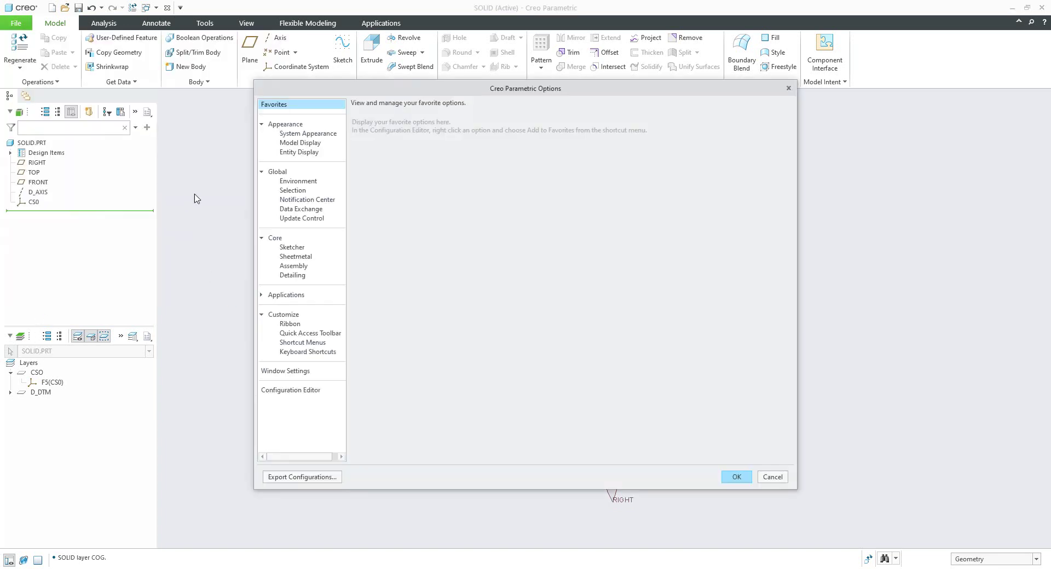
click(287, 391)
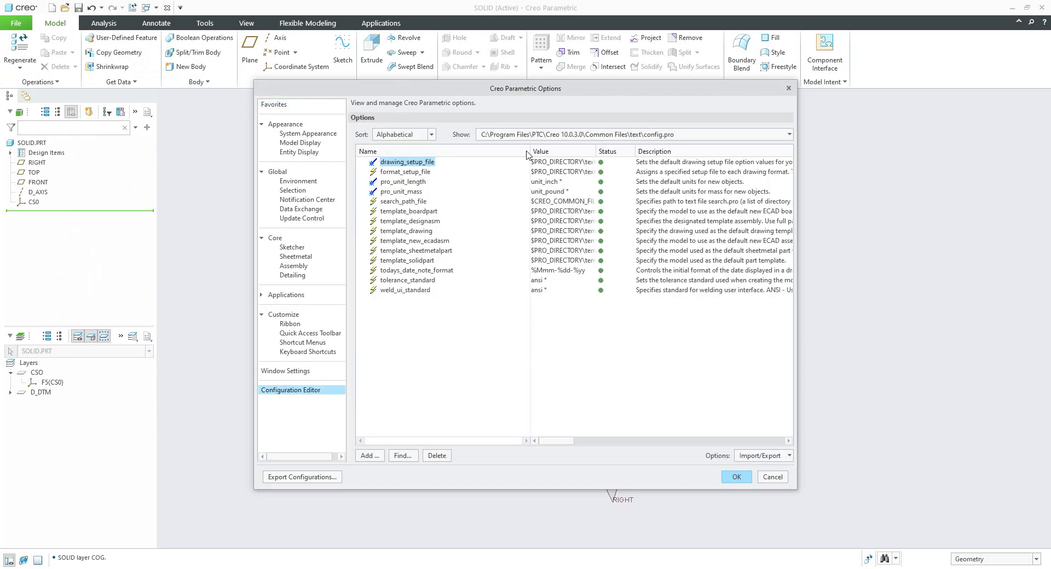
drag(549, 153, 570, 156)
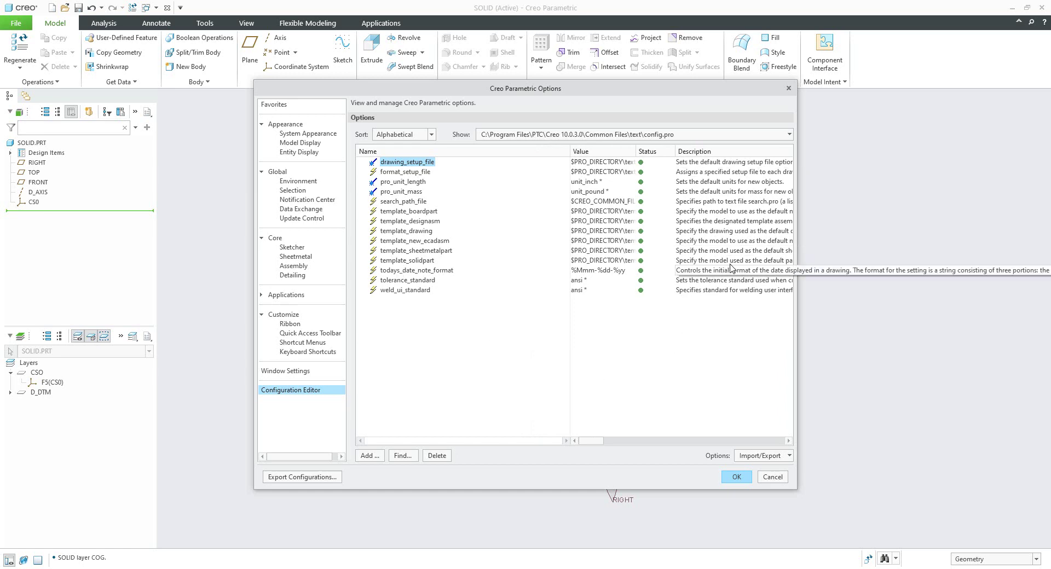
drag(796, 239, 906, 241)
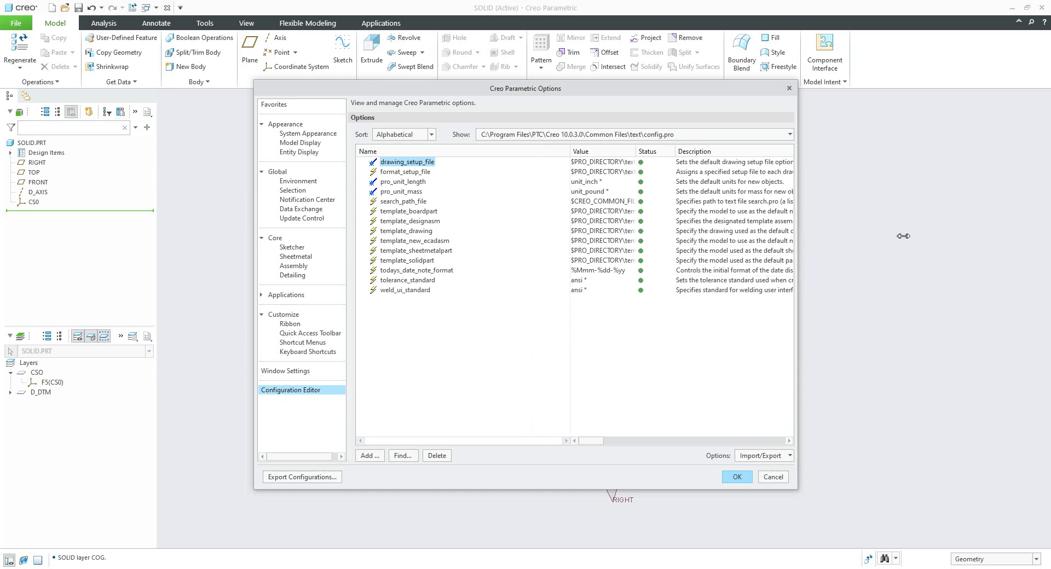
click(436, 251)
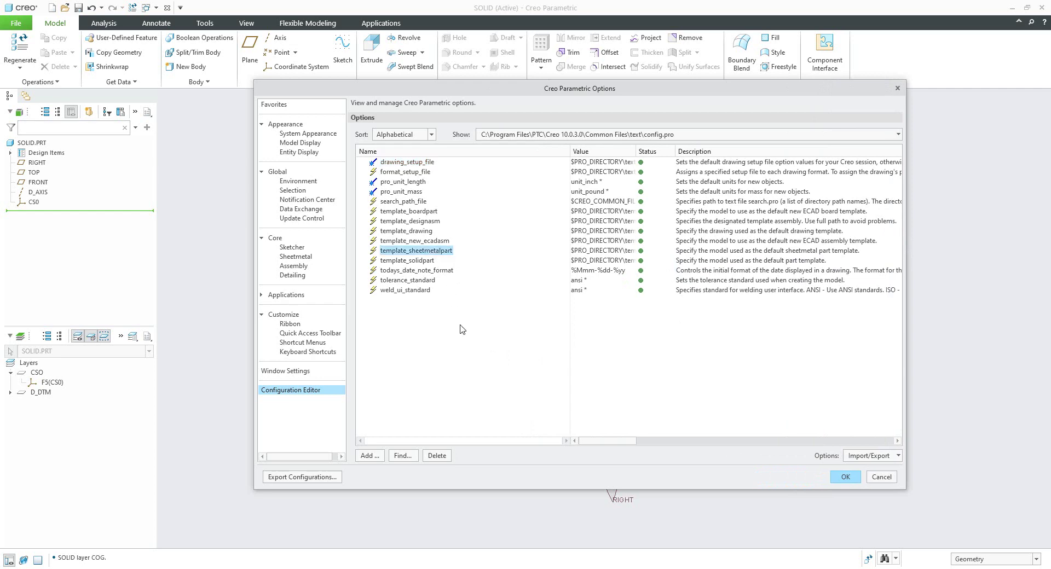
click(414, 263)
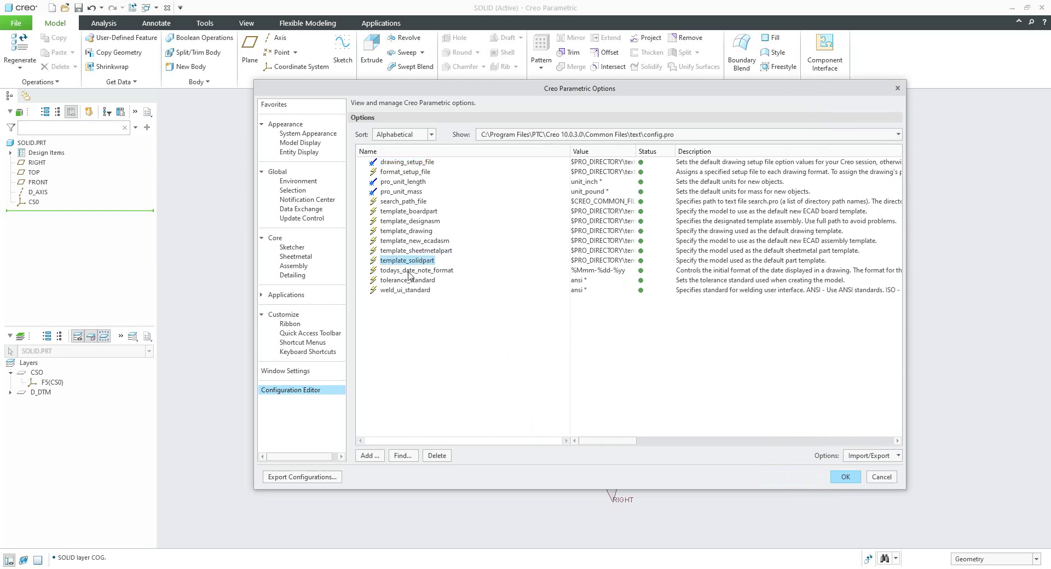
click(411, 222)
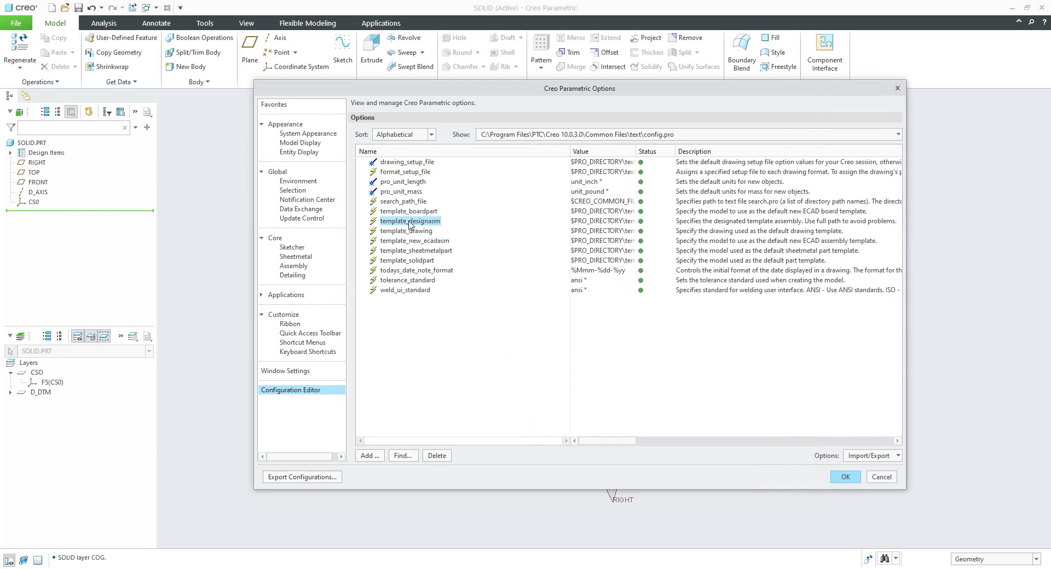
drag(636, 152, 782, 152)
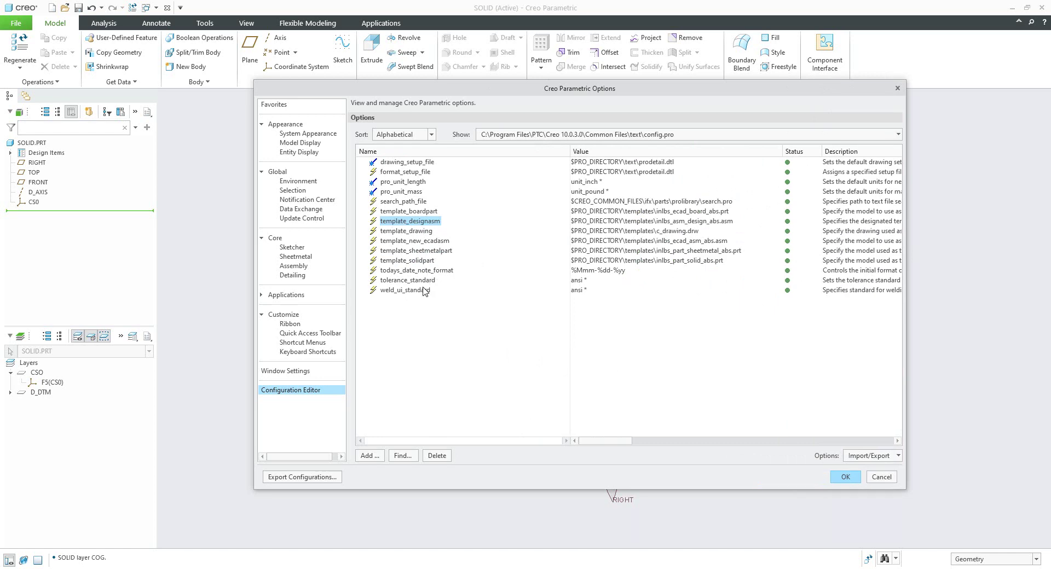
click(414, 261)
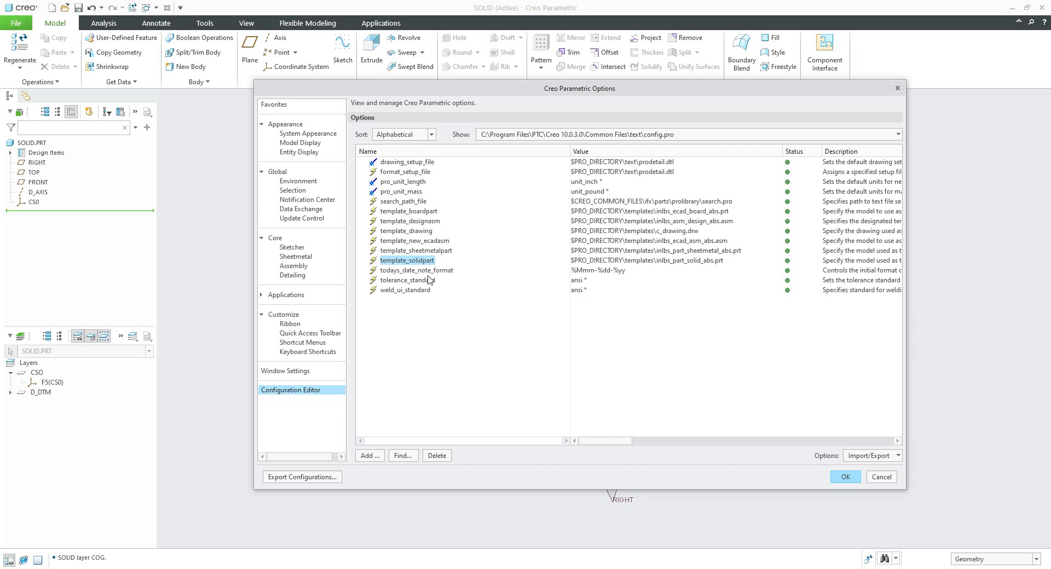
click(623, 263)
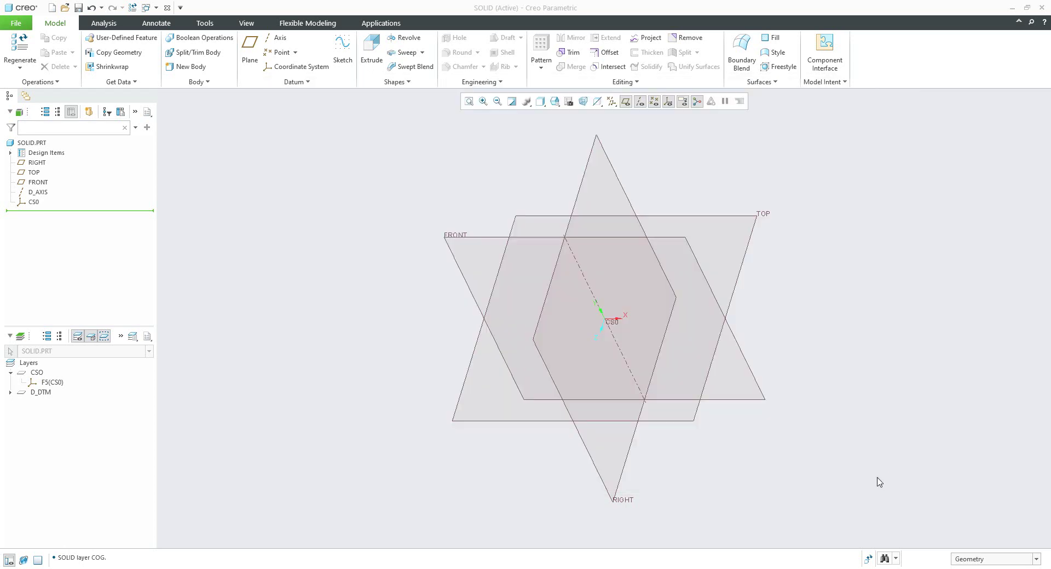
click(878, 477)
Save SOLID.PRT to the templates folder inside Creo10\configuration, accepting the regeneration conflict.
click(19, 23)
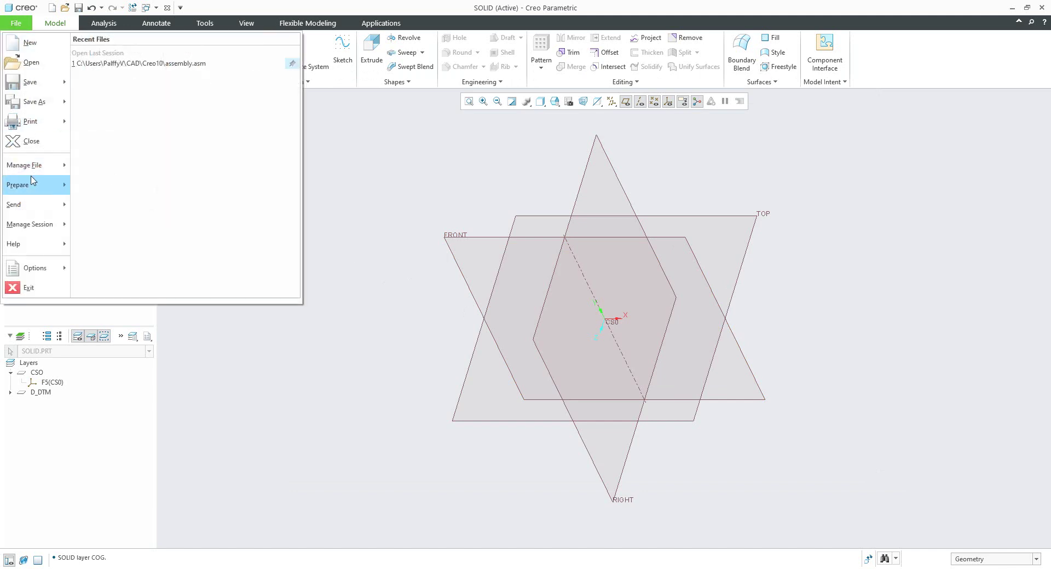
click(30, 82)
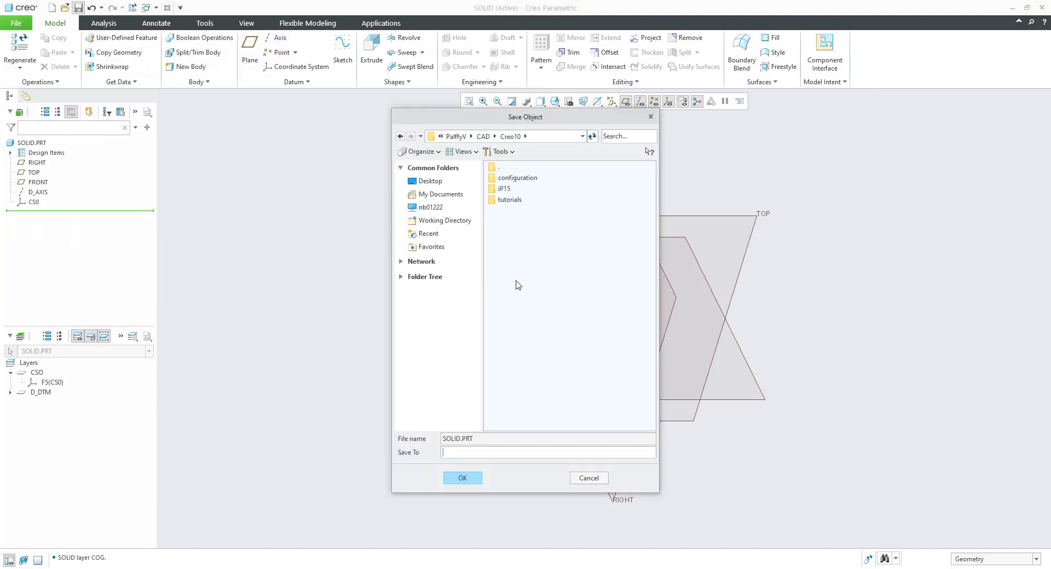
double_click(514, 180)
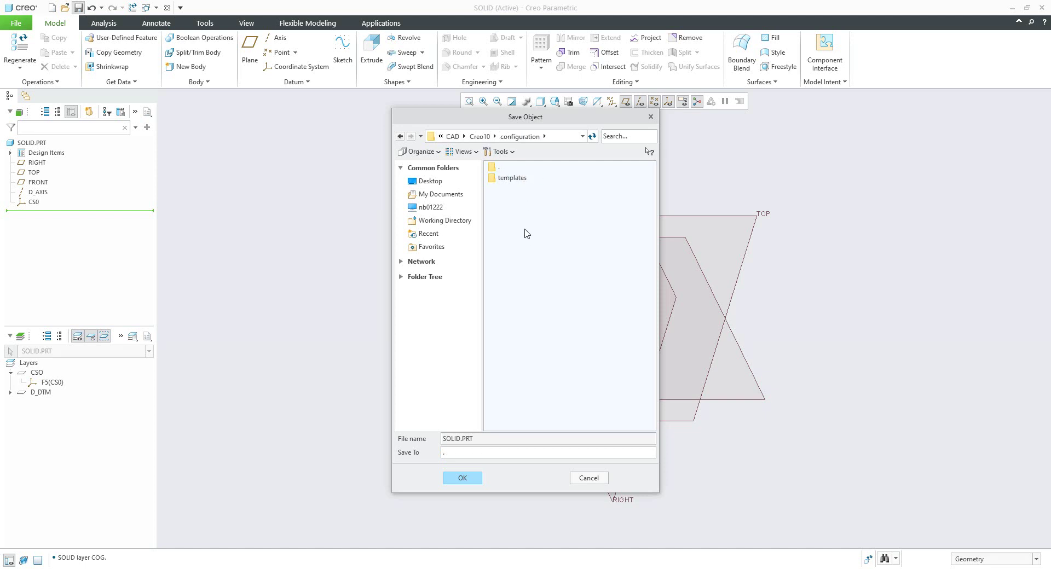
double_click(511, 178)
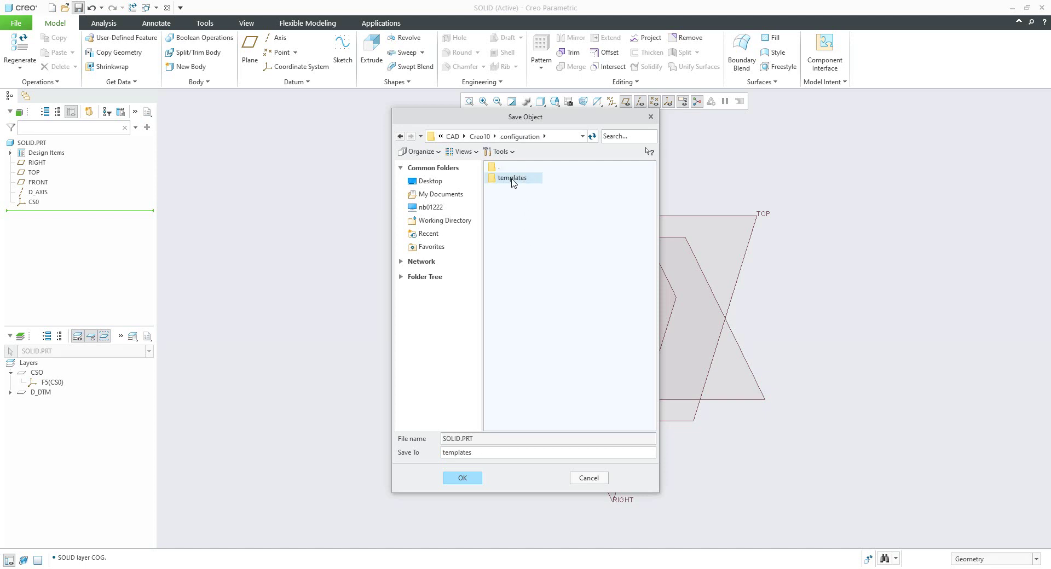
click(546, 139)
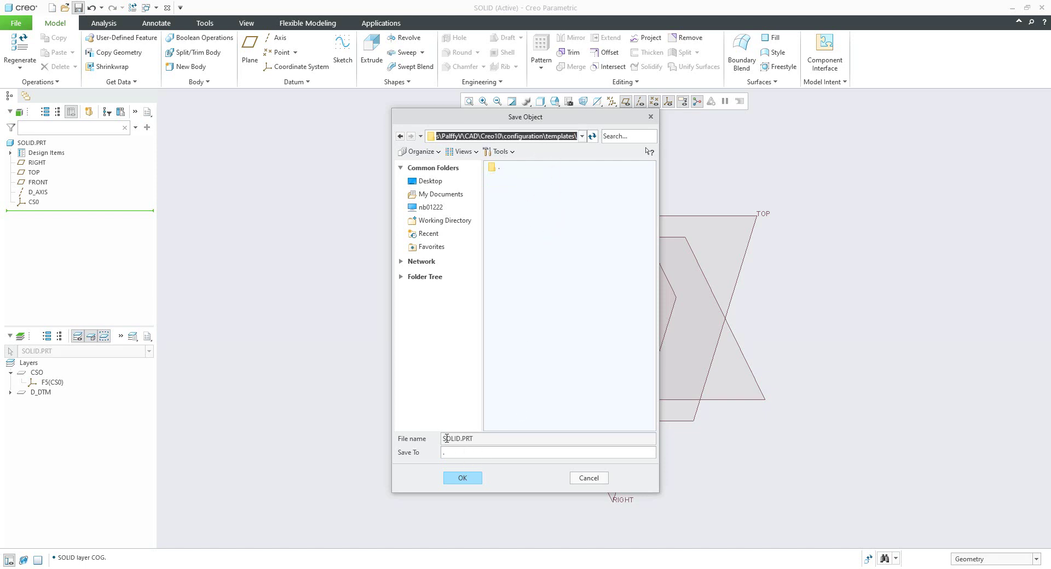
click(464, 478)
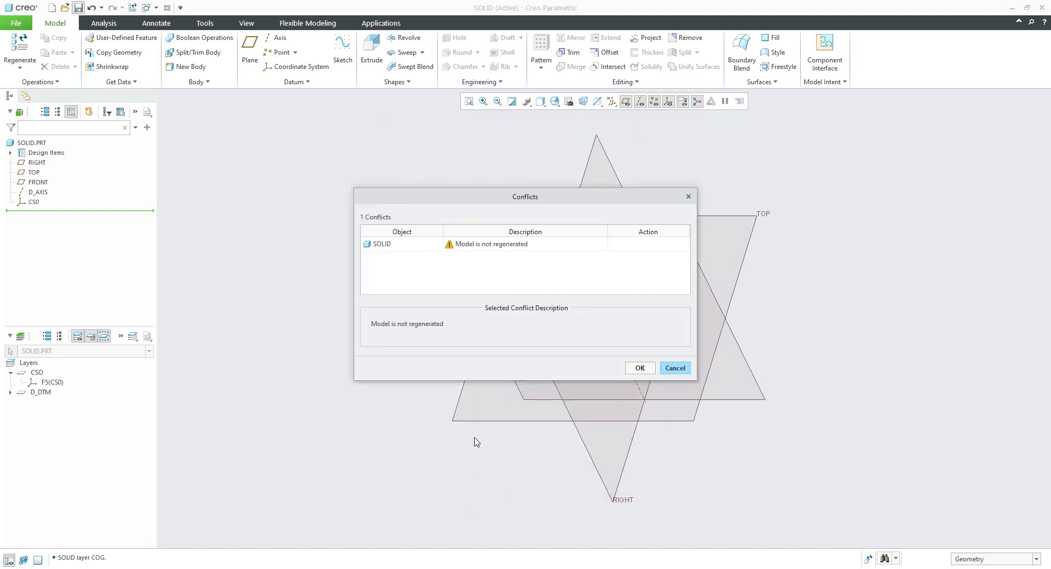
click(641, 369)
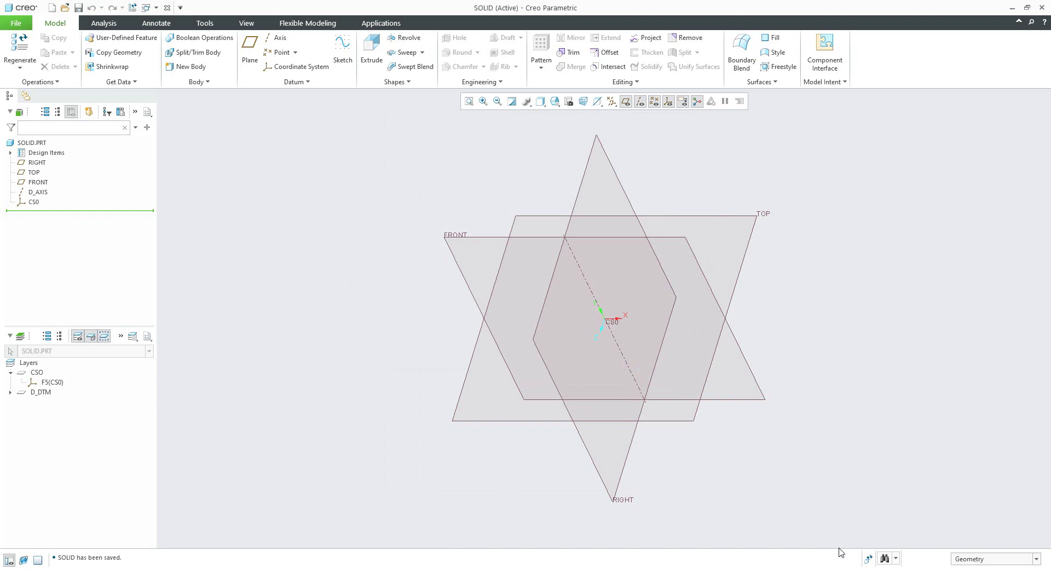
Regenerate the SOLID part and save it again.
click(868, 562)
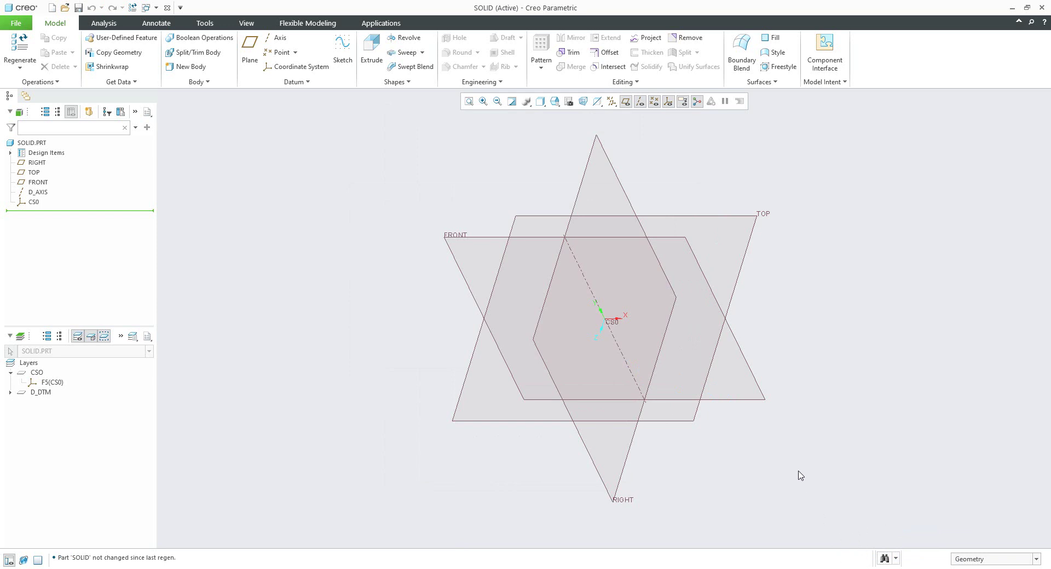
key(ctrl+s)
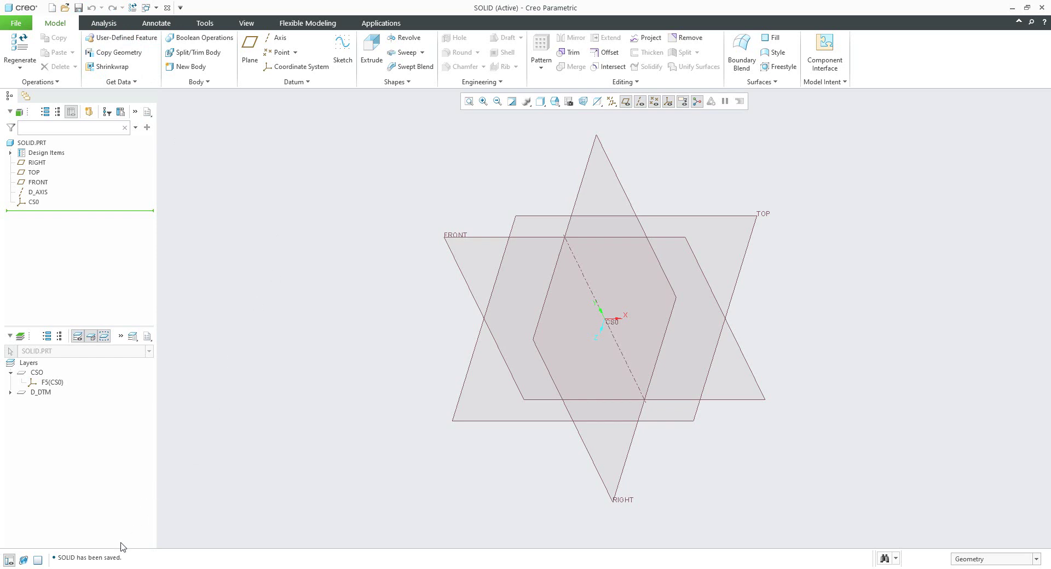
Switch to File Explorer, delete solid.prt.1 from the configuration\templates folder and select the folder's path.
click(124, 568)
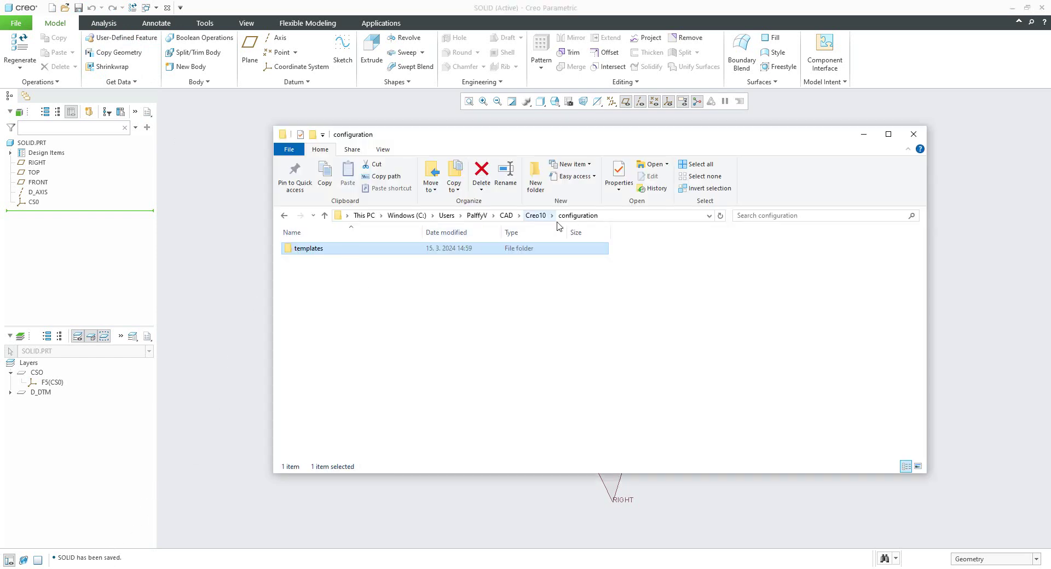
double_click(301, 250)
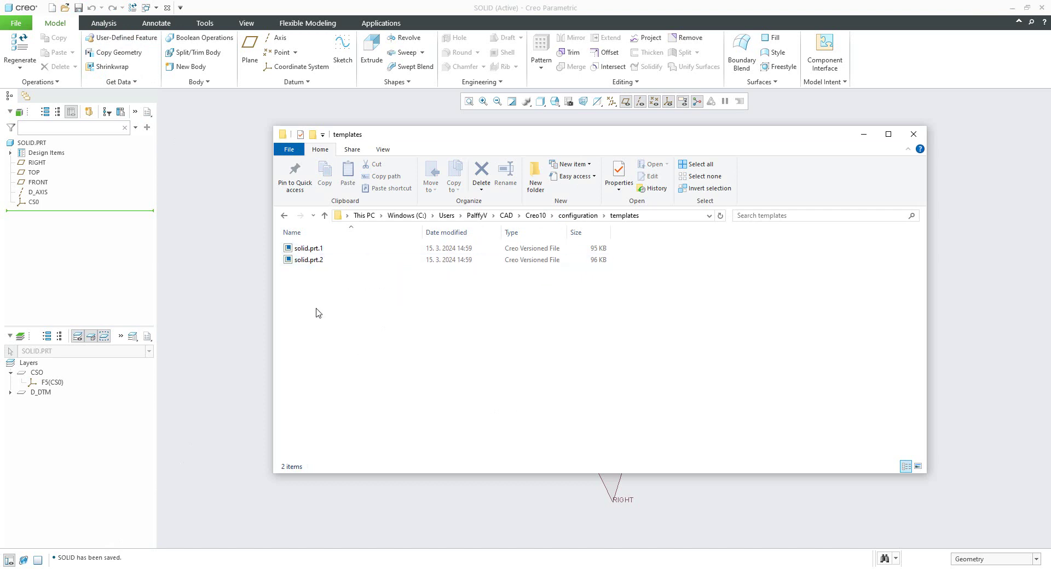
click(308, 251)
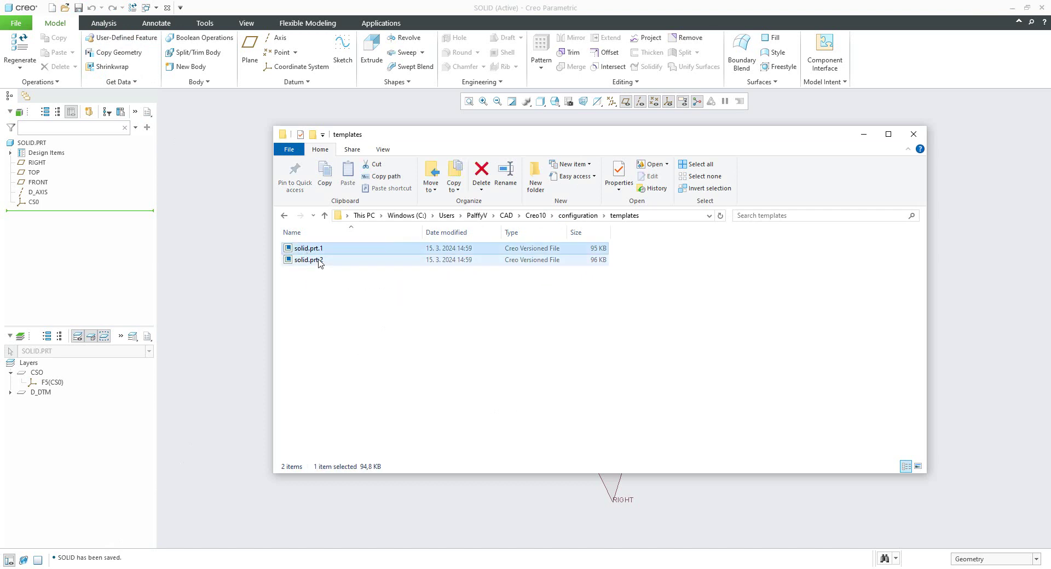
key(Delete)
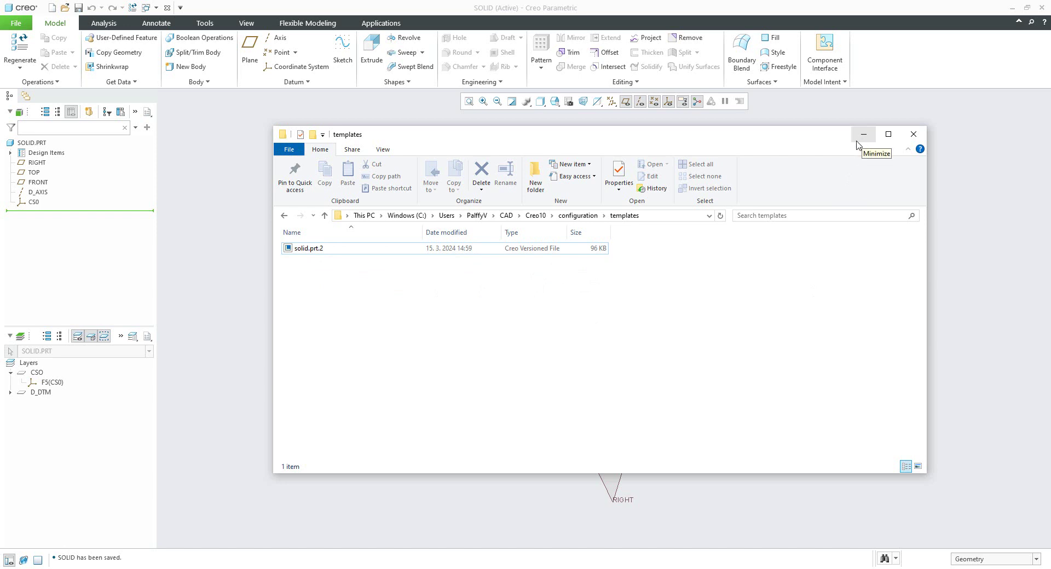
click(667, 217)
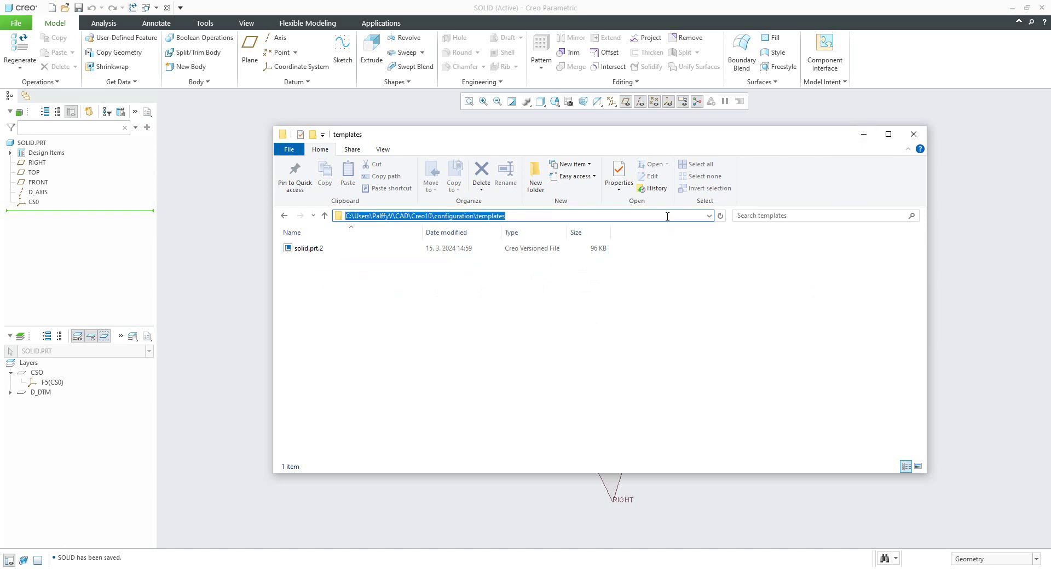
click(864, 134)
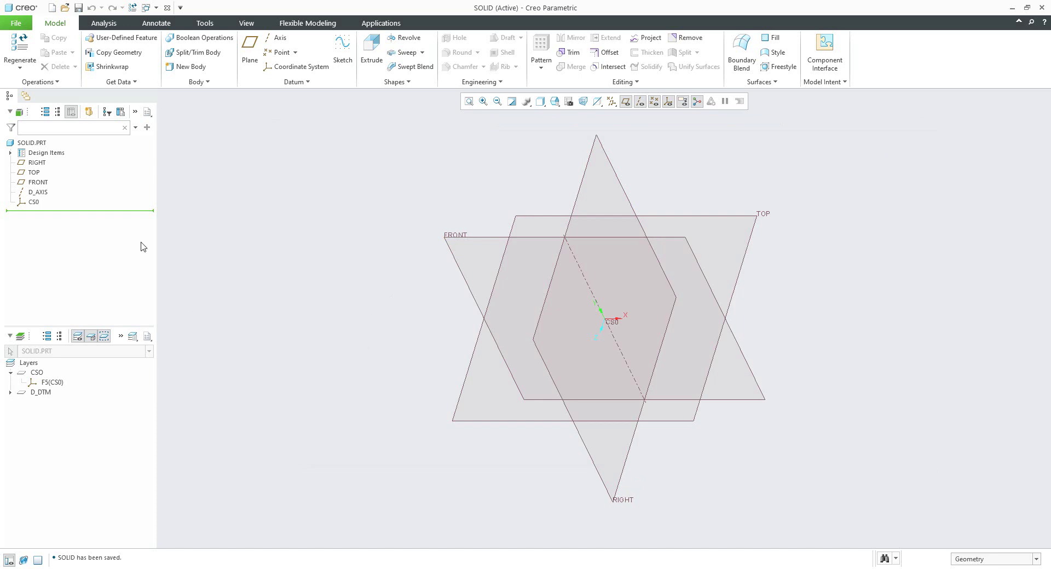
Open the configuration editor in the Creo options and show only the settings of the Creo10\config.pro file.
click(16, 23)
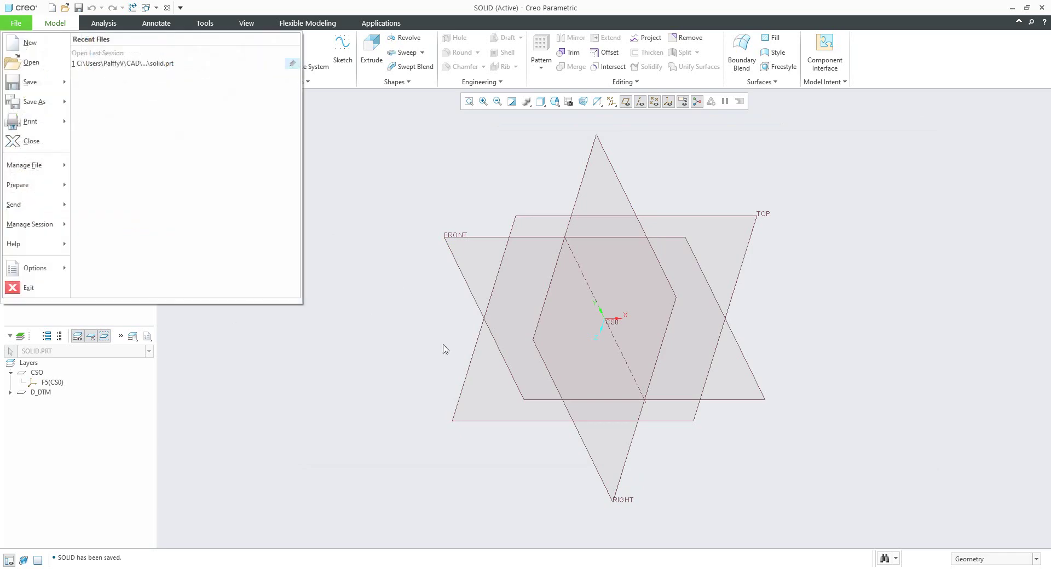
click(61, 273)
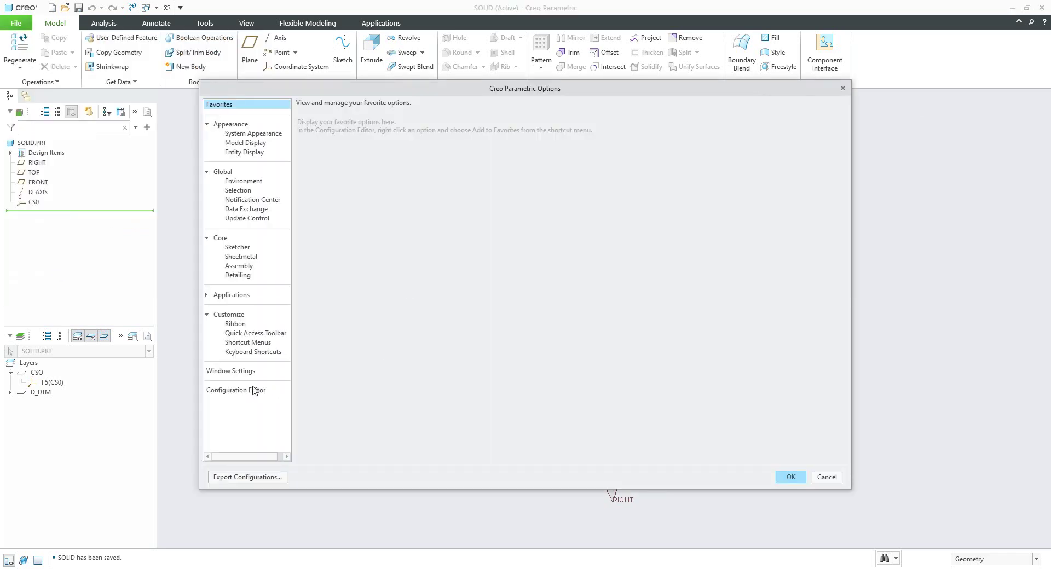
click(253, 390)
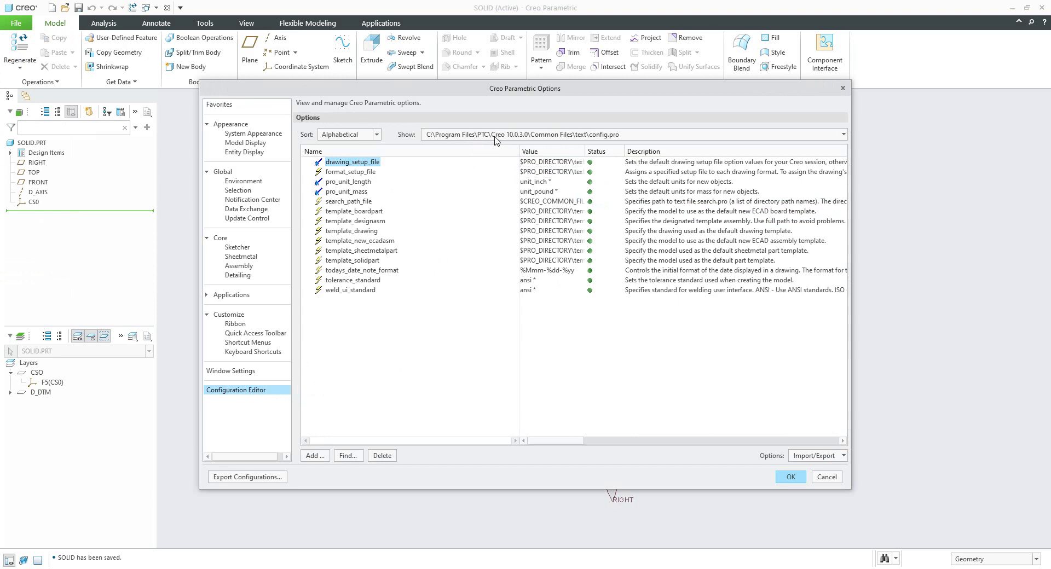
click(496, 139)
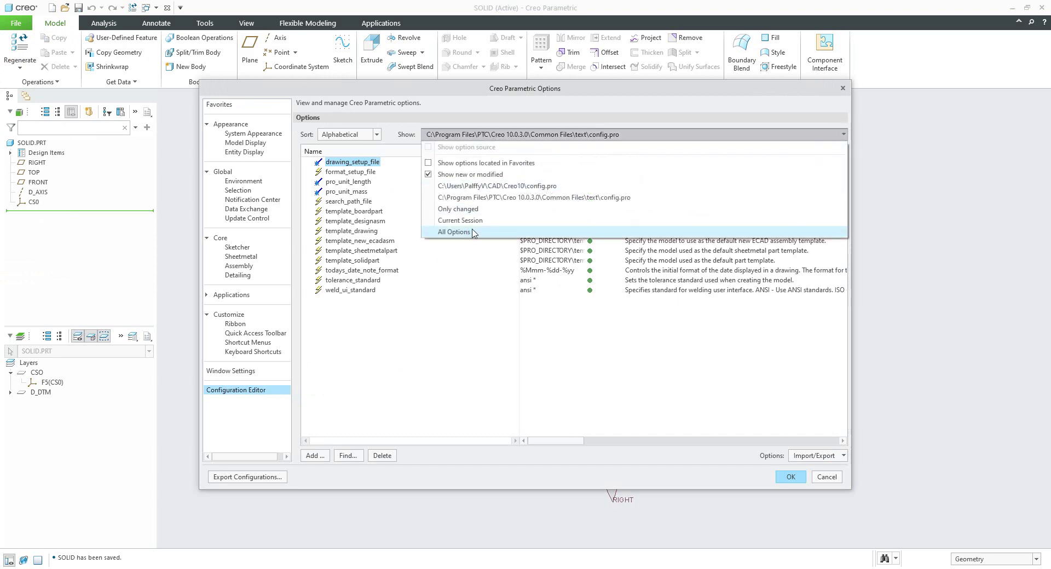
click(481, 186)
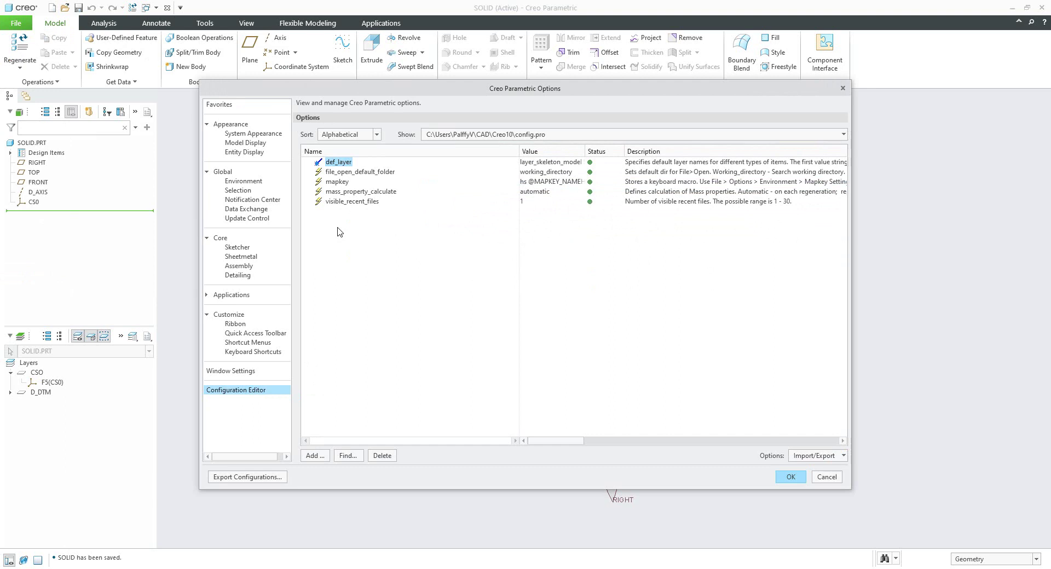
Find the configuration options matching "template" and select template_solidpart with its value for editing.
click(349, 455)
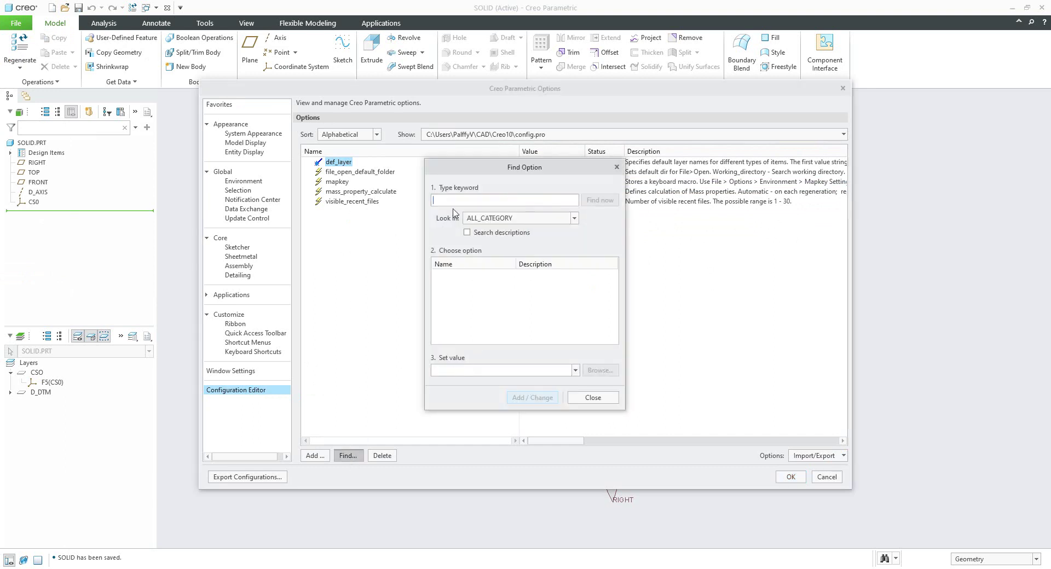
text(template)
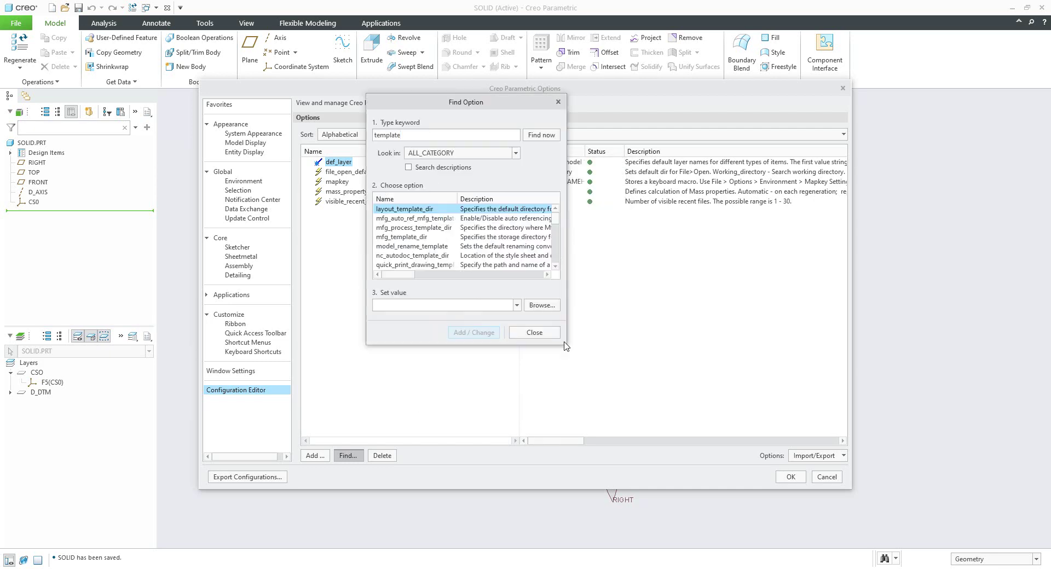
drag(567, 344, 818, 504)
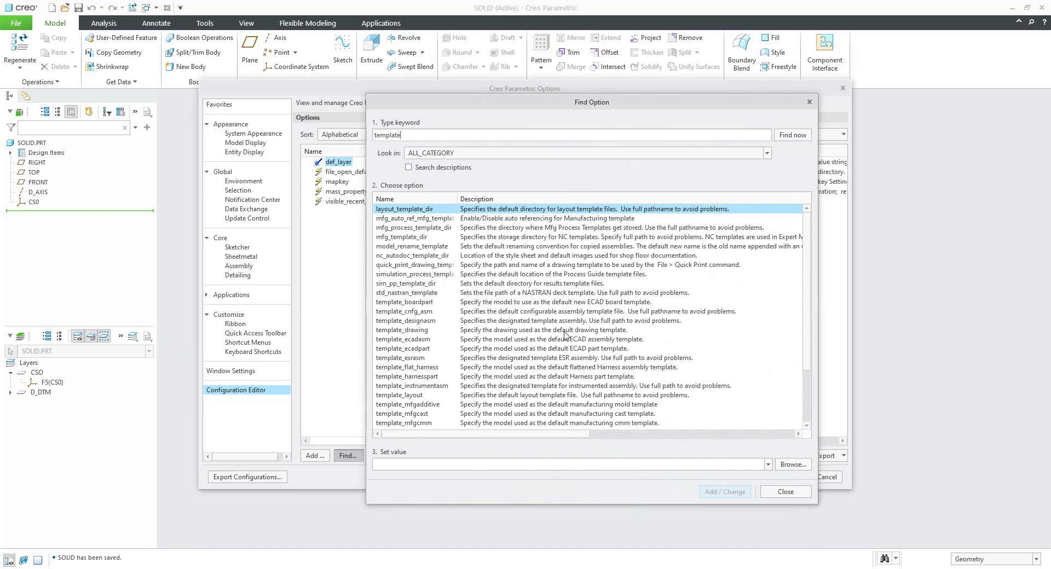
scroll(554, 335, down, 3)
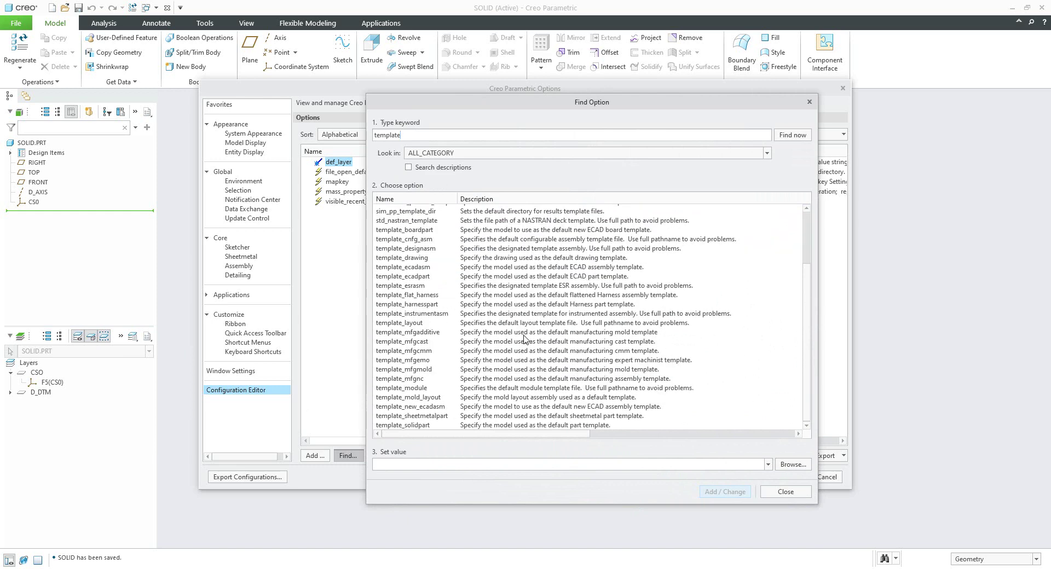
click(408, 425)
double_click(530, 466)
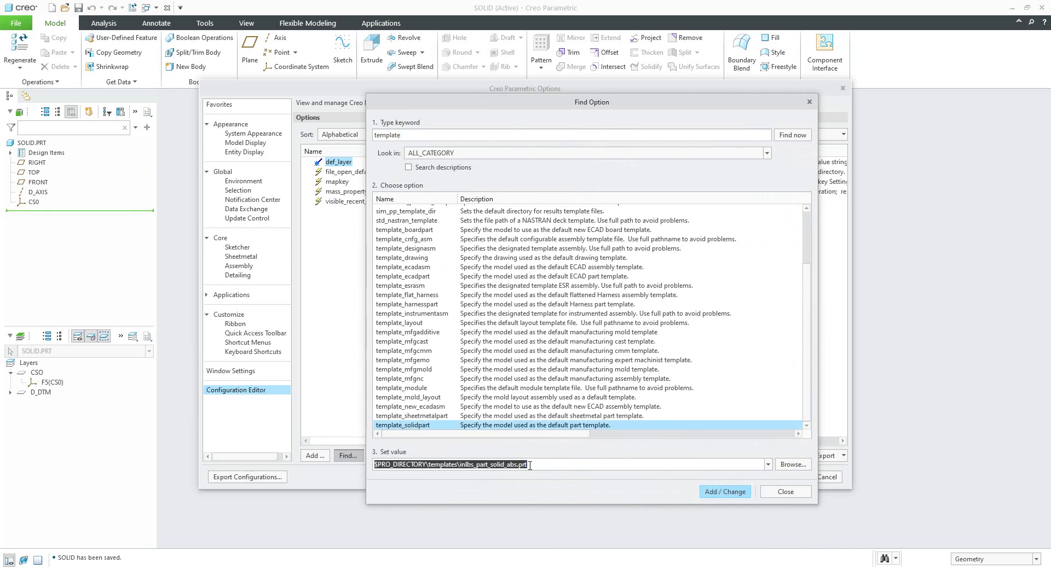
Set template_solidpart to solid.prt from the configuration\templates folder and add it to the configuration.
click(794, 466)
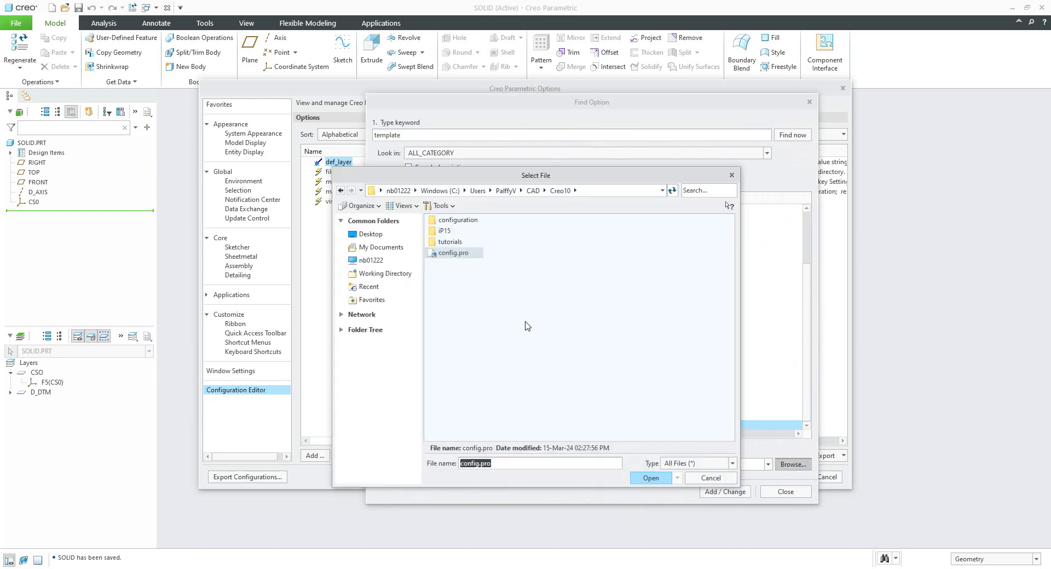
double_click(447, 221)
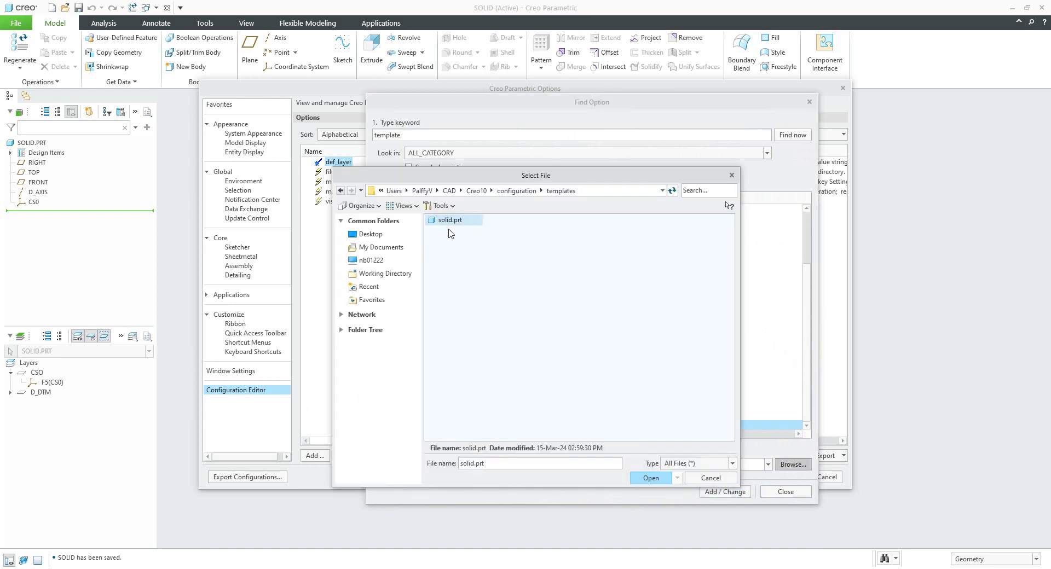
double_click(448, 221)
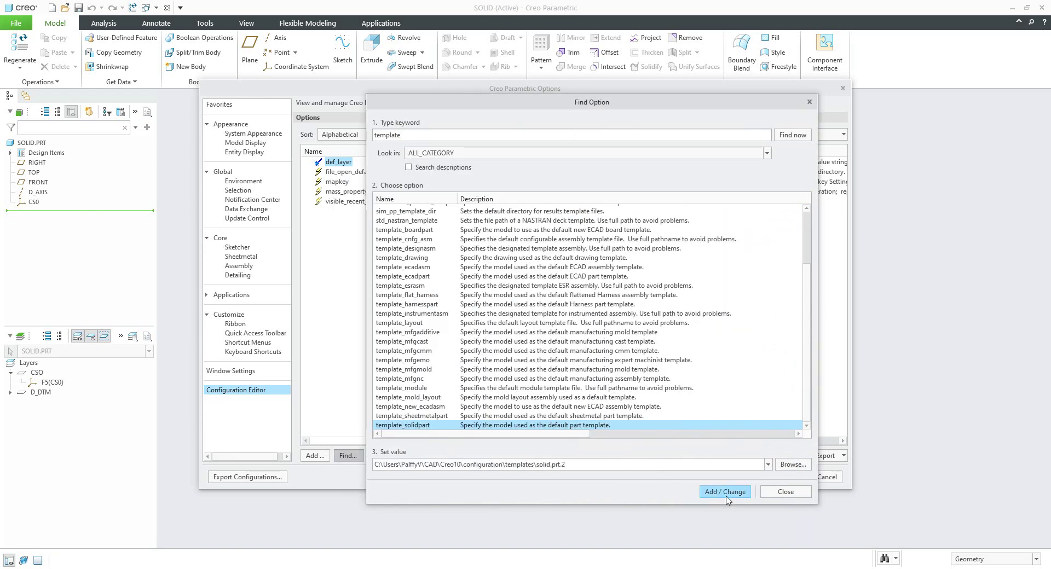
click(728, 494)
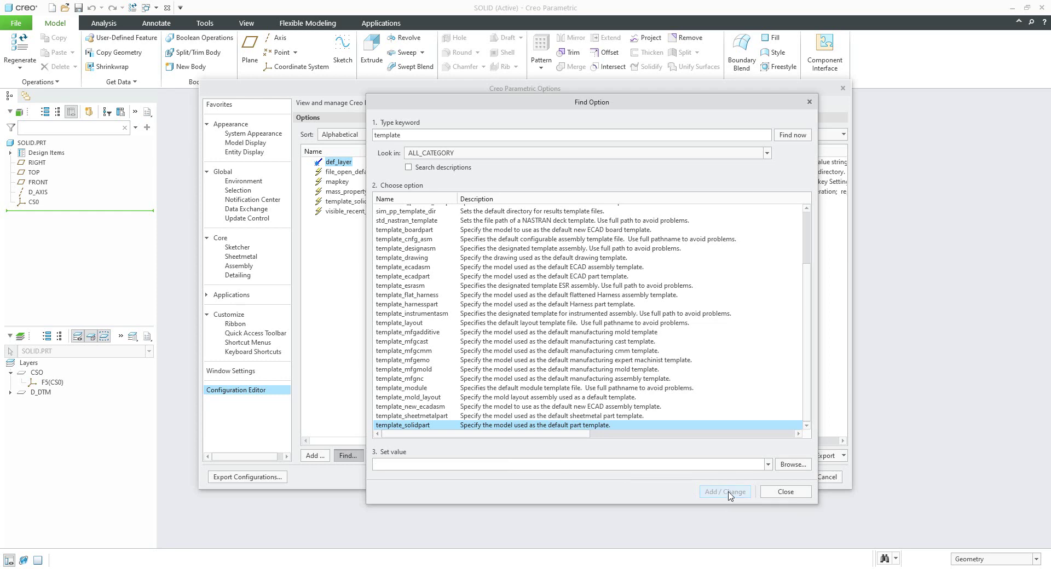
click(782, 495)
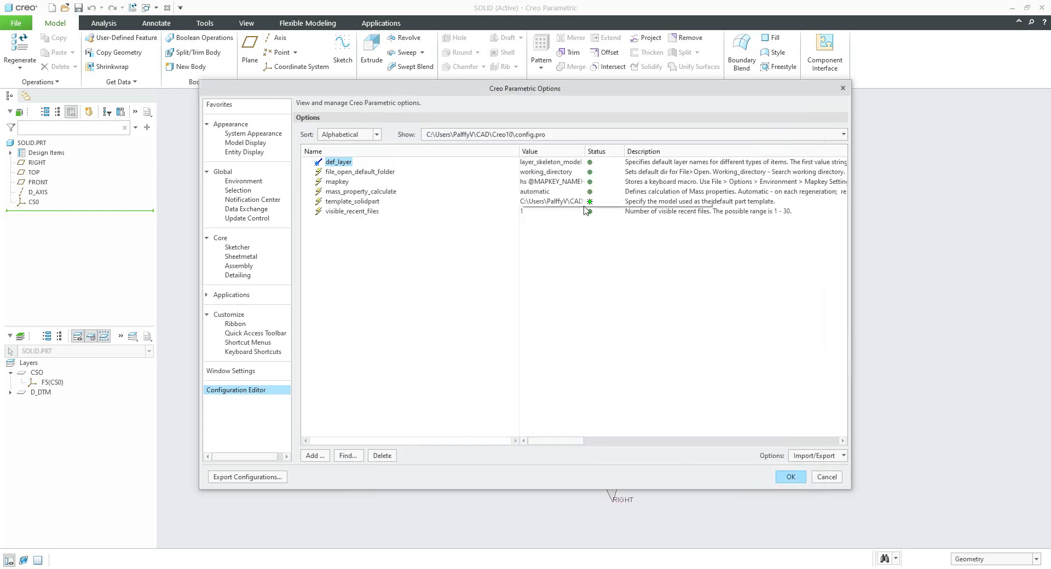
Apply the configuration change and save the settings to config.pro in the Creo10 folder.
mouse_move(591, 209)
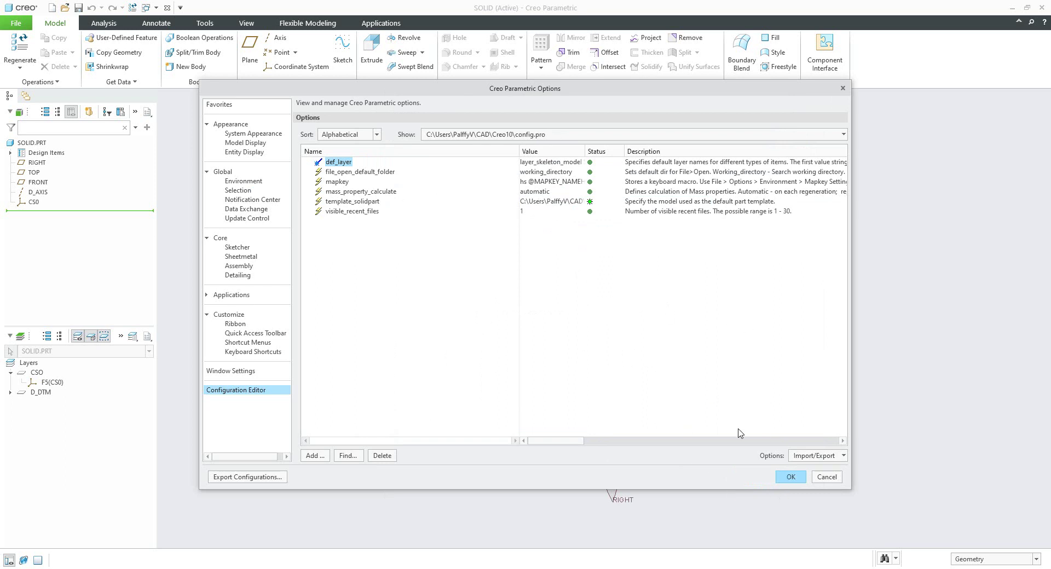
click(791, 477)
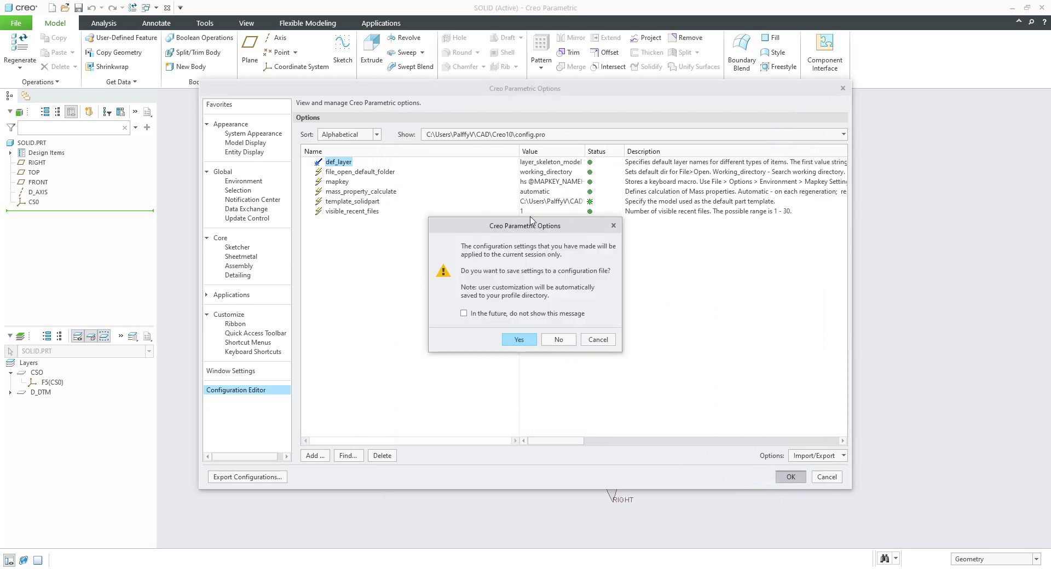
click(519, 340)
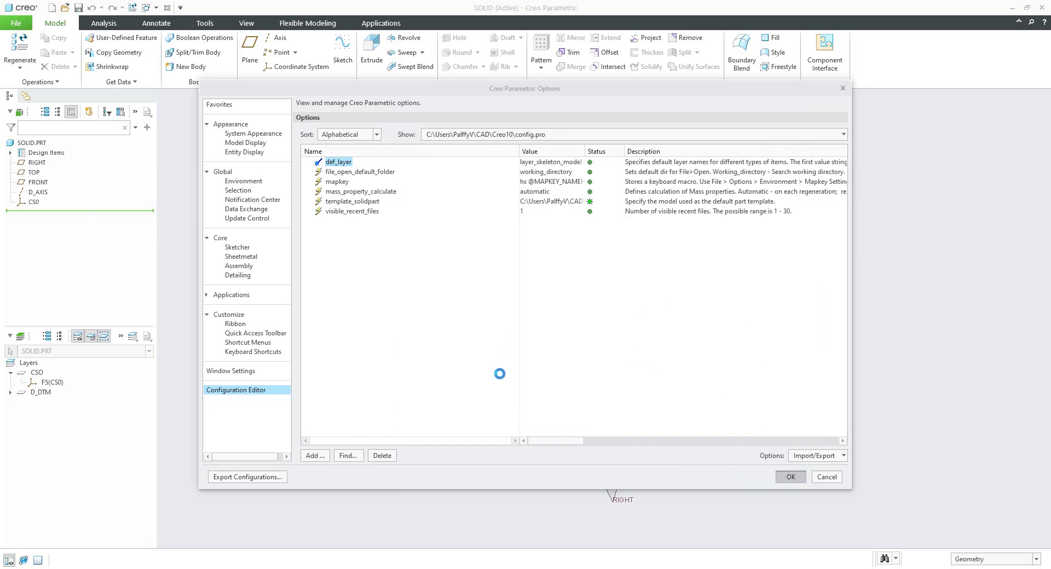
double_click(448, 253)
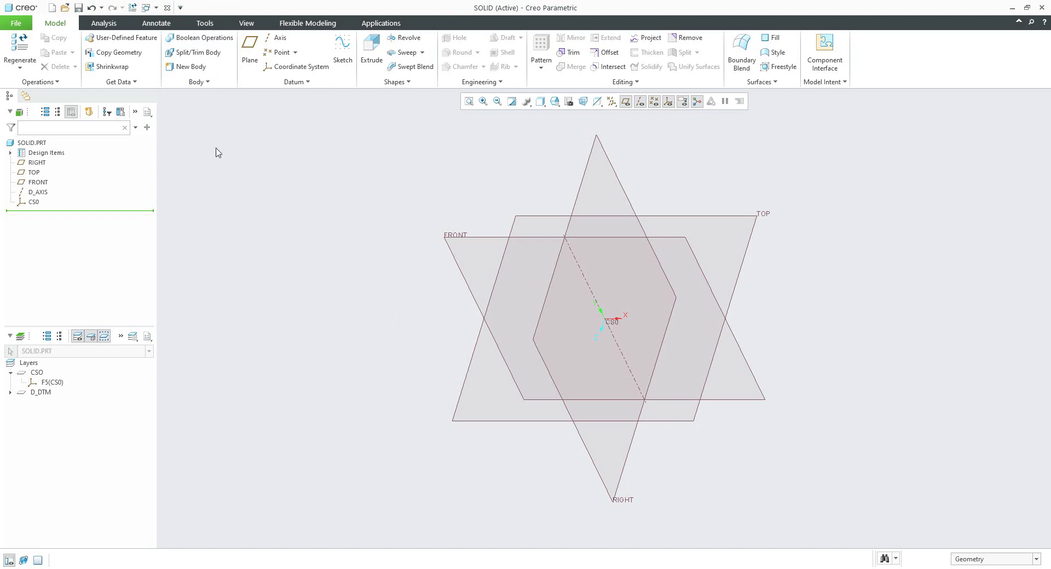
Close the SOLID model, erase it from the session and create a solid part named test with the default template.
click(168, 11)
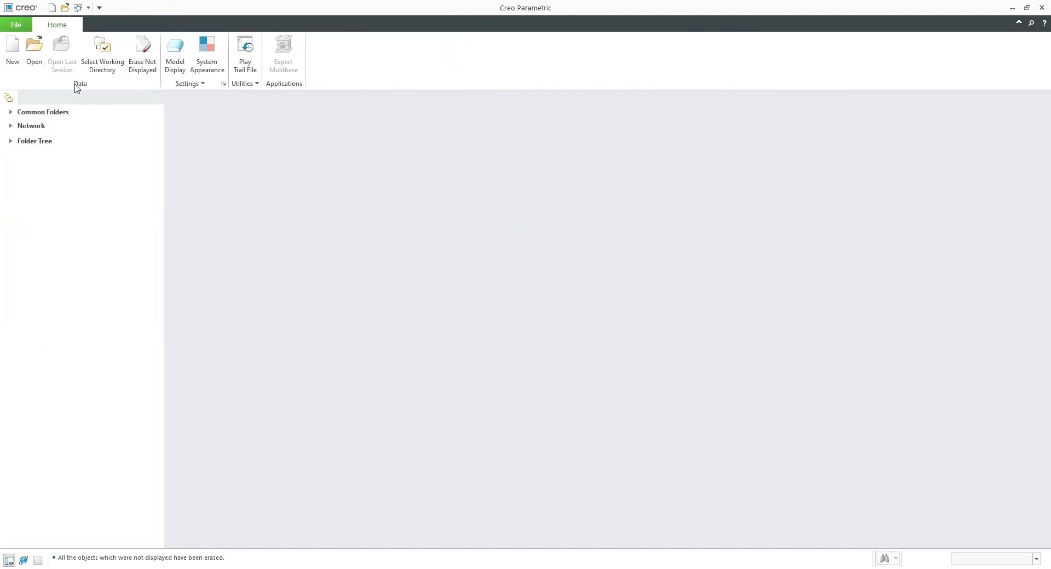
click(11, 50)
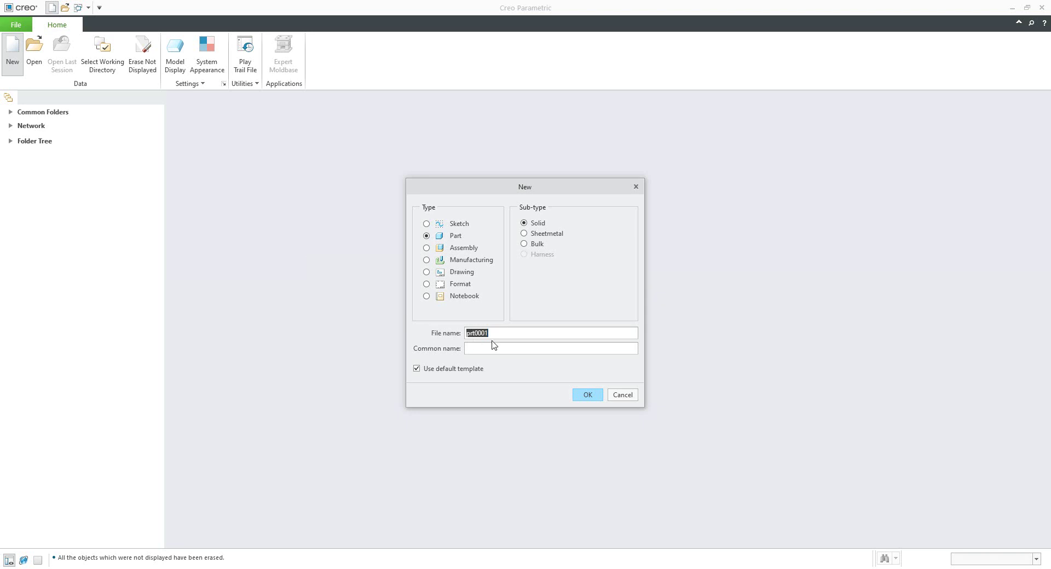
text(test)
click(587, 395)
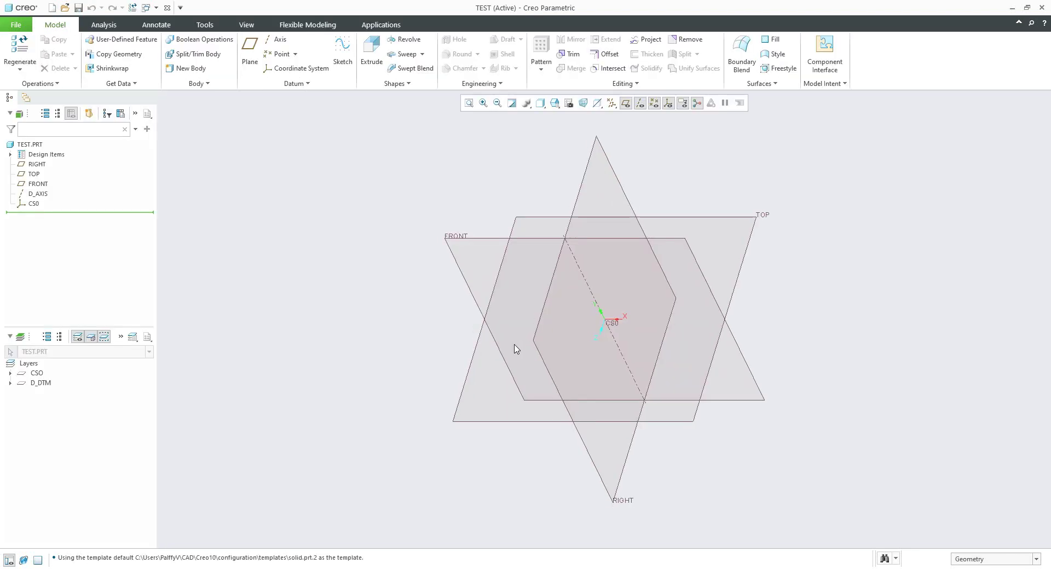
Check the TEST part for the template's D_AXIS, D_DTM layer and TOTAL_WEIGHT relation.
click(37, 194)
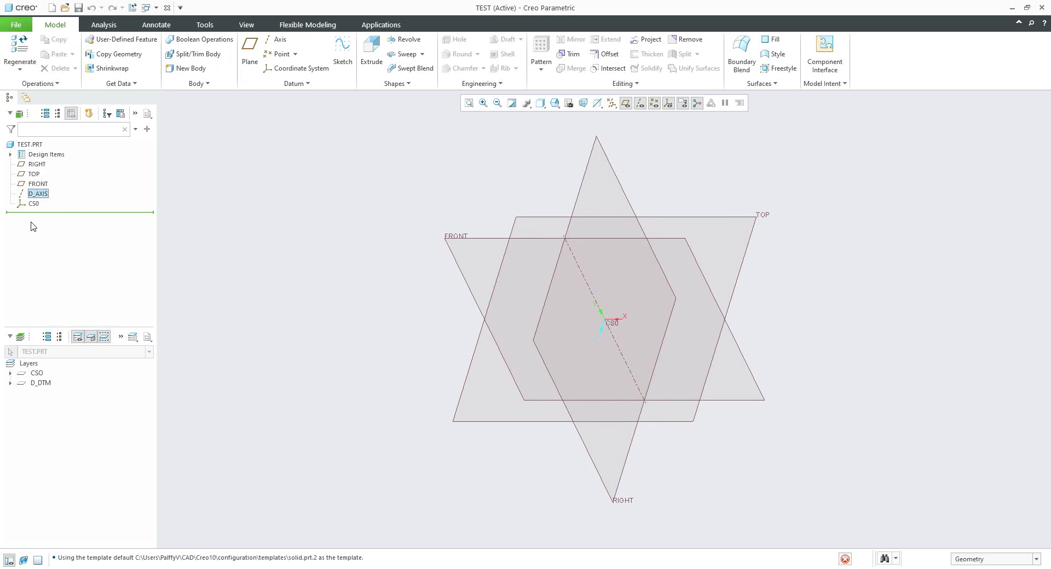
click(40, 383)
click(271, 349)
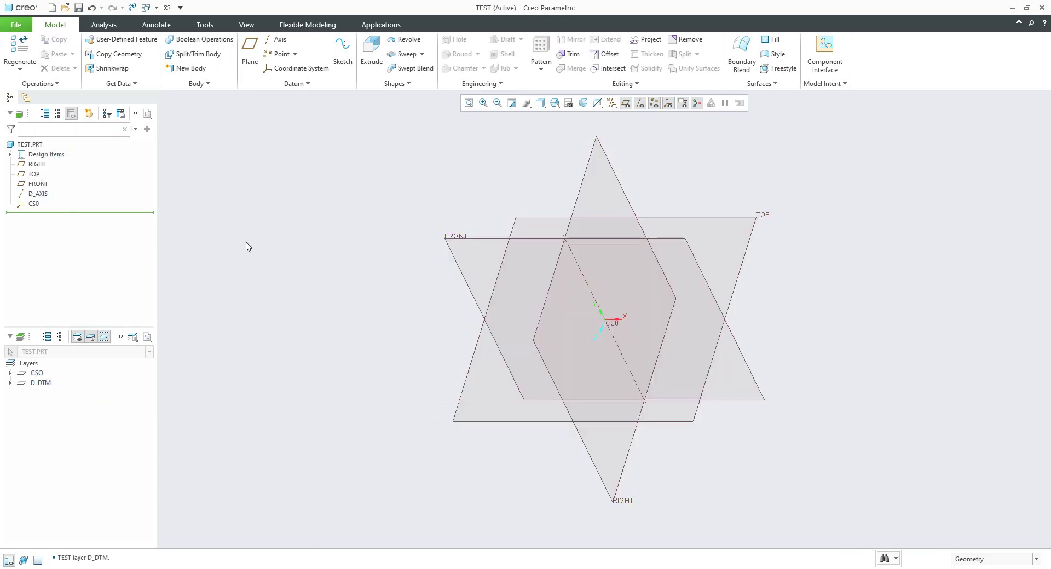
click(204, 25)
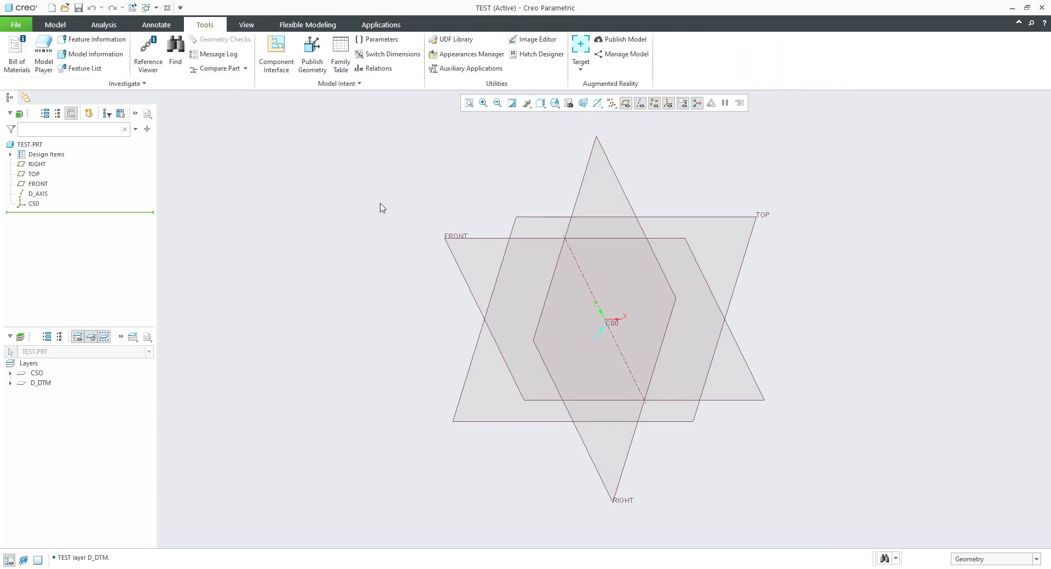
click(379, 69)
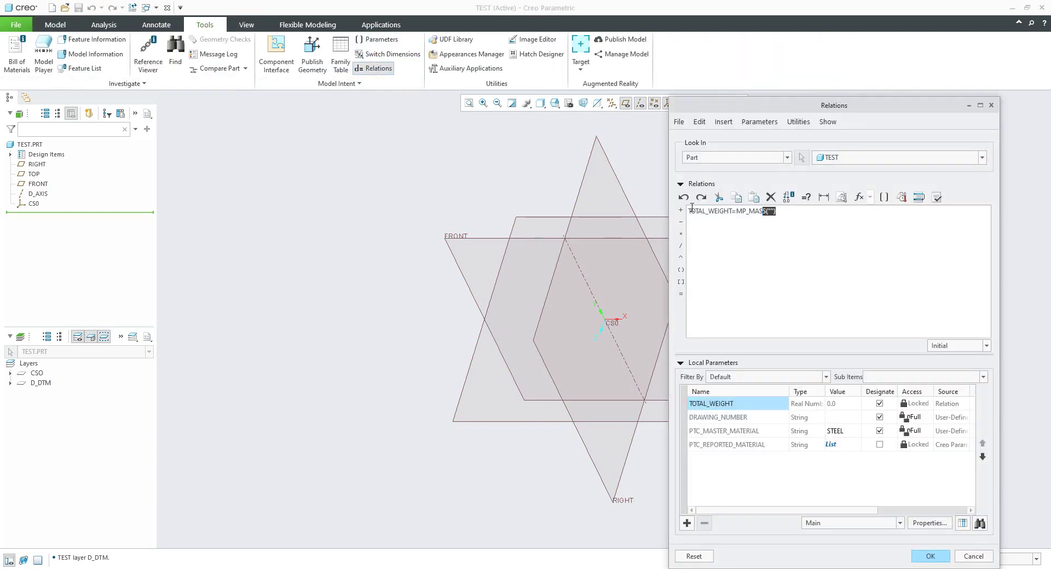
drag(692, 209, 689, 210)
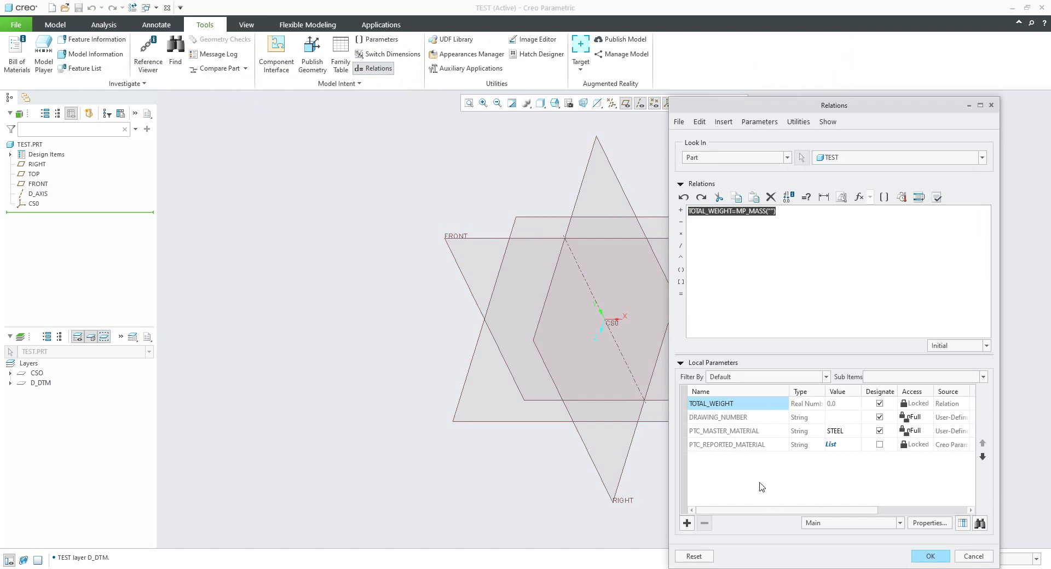
Try PVC as the PTC_MASTER_MATERIAL value of the TEST part and discard the change.
click(848, 432)
click(857, 431)
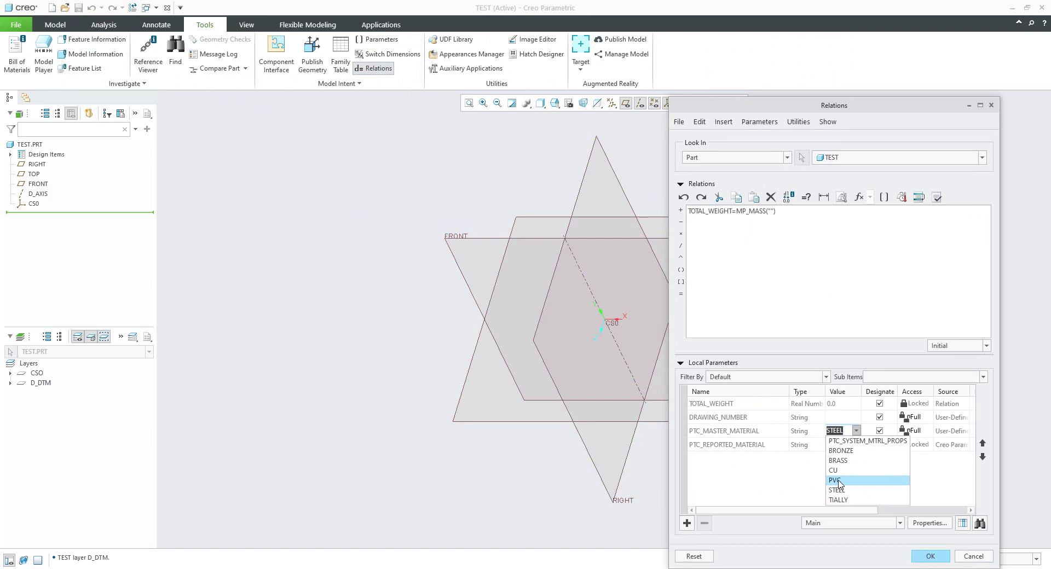
click(839, 481)
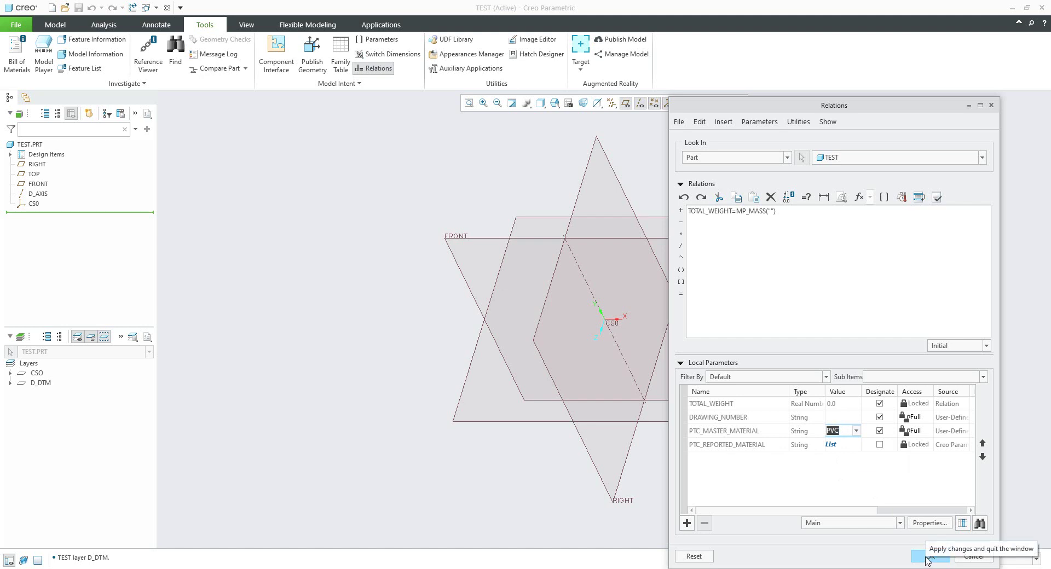
click(974, 557)
click(852, 358)
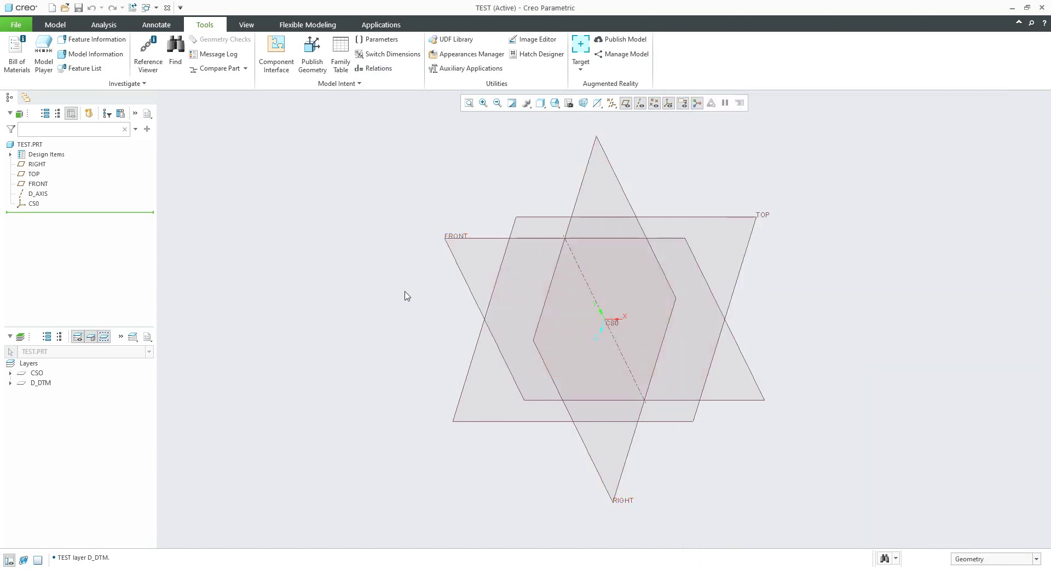